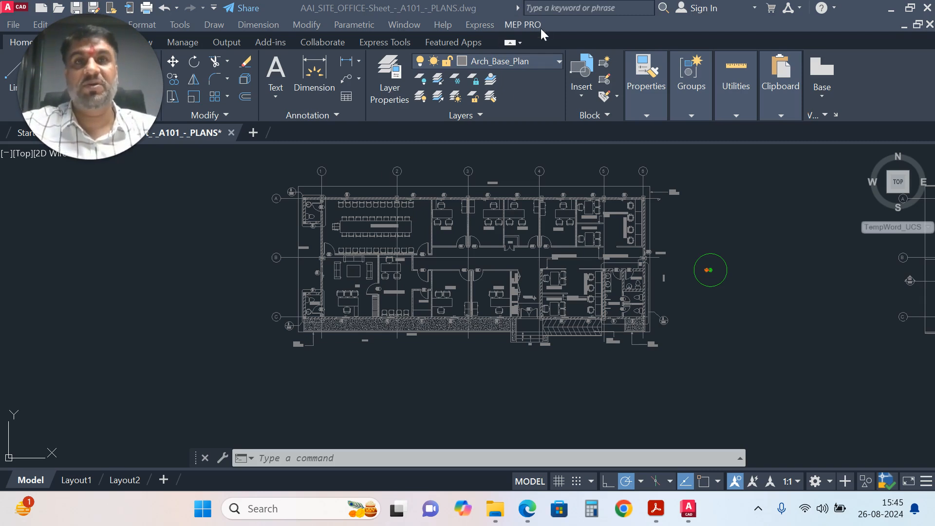
{"action": "left_click", "coordinate": [524, 25]}
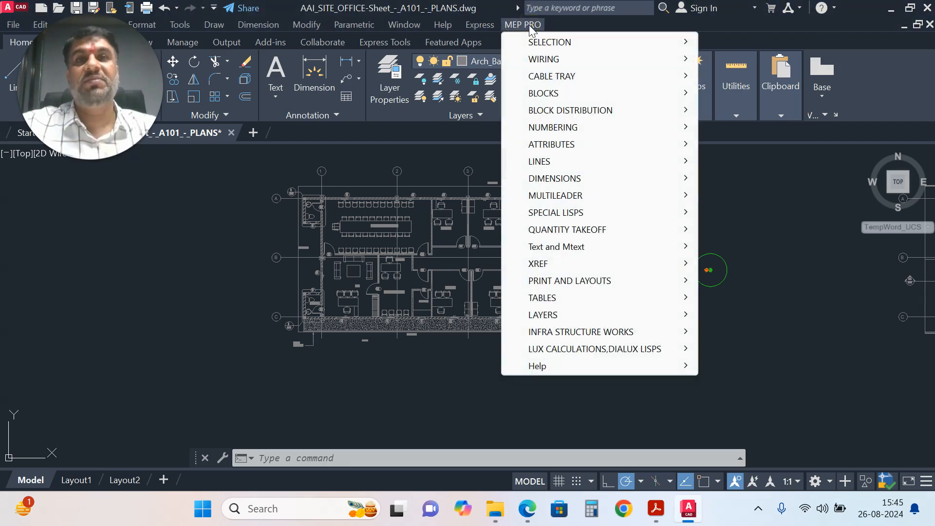
{"action": "left_click", "coordinate": [529, 25]}
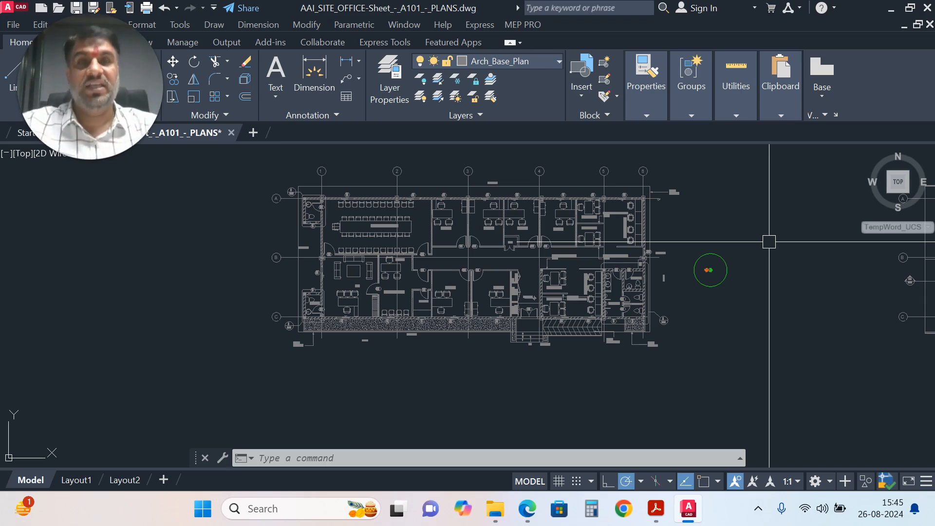
Step: Examine the office floor plan, the circled sprinkler block beside it, and the power and light legend tables above
{"action": "scroll", "coordinate": [702, 273], "scroll_direction": "down", "scroll_amount": 2}
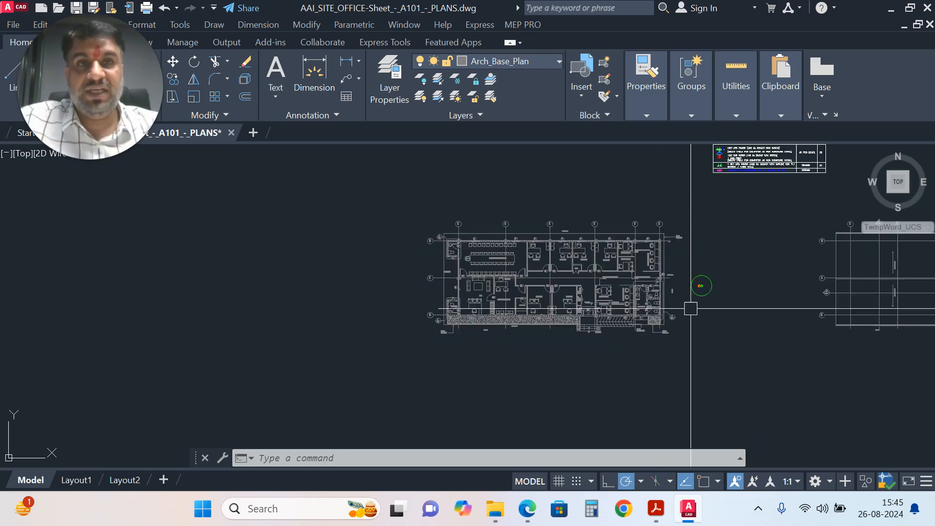
{"action": "scroll", "coordinate": [710, 287], "scroll_direction": "up", "scroll_amount": 6}
{"action": "left_click", "coordinate": [688, 283]}
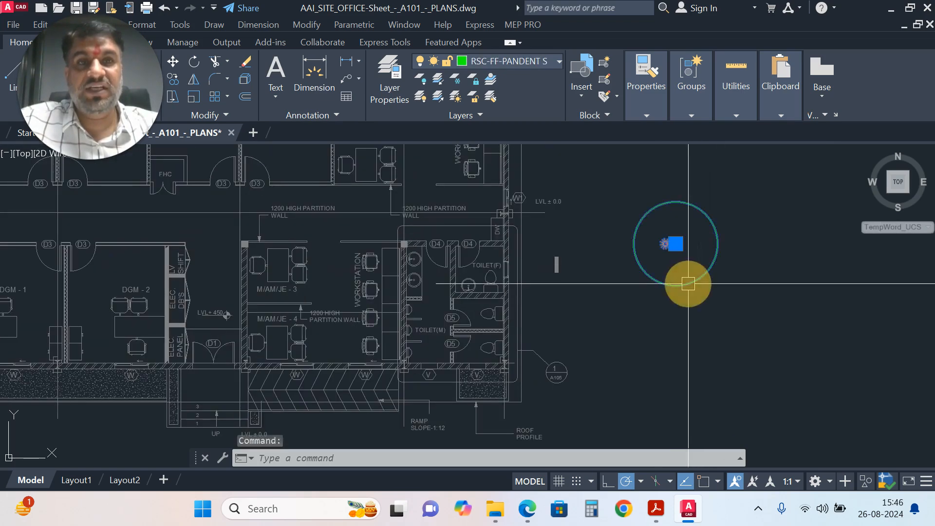
{"action": "scroll", "coordinate": [679, 309], "scroll_direction": "down", "scroll_amount": 1}
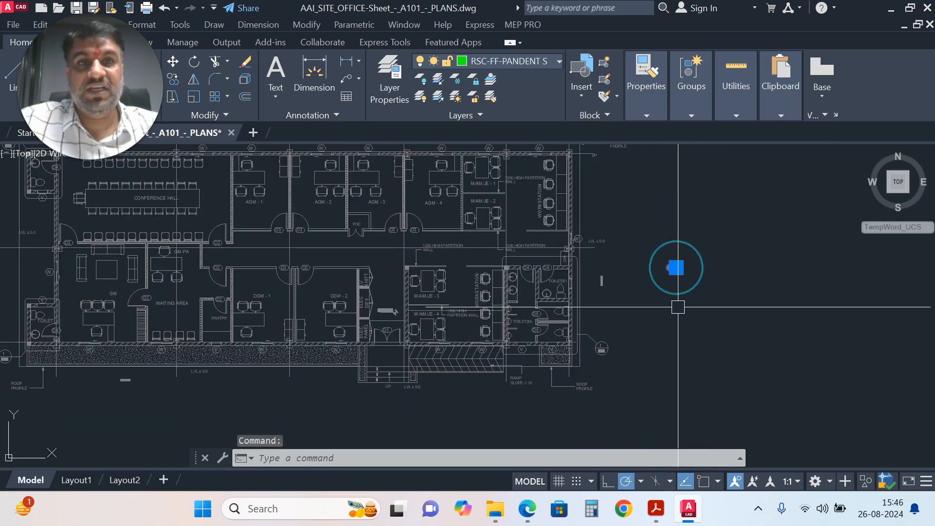
{"action": "scroll", "coordinate": [676, 305], "scroll_direction": "up", "scroll_amount": 5}
{"action": "key", "text": "Escape"}
{"action": "scroll", "coordinate": [687, 303], "scroll_direction": "down", "scroll_amount": 5}
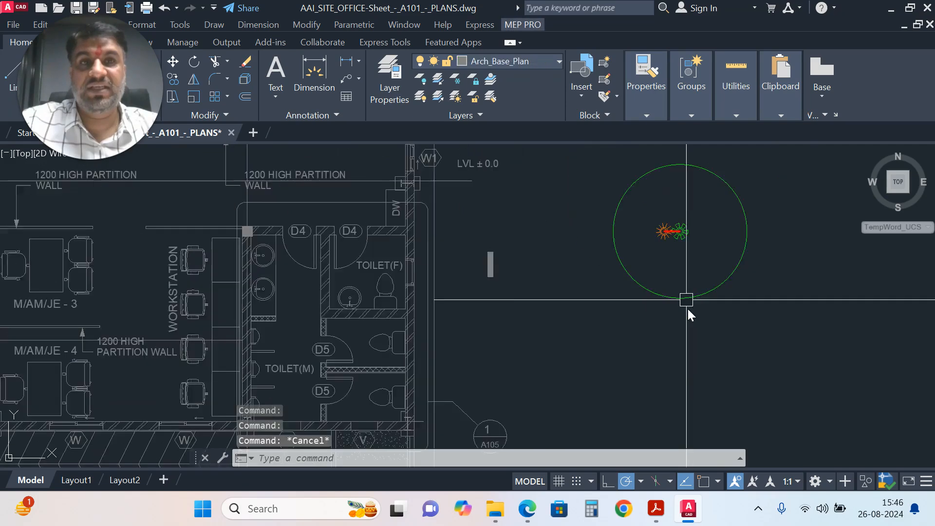
{"action": "scroll", "coordinate": [584, 272], "scroll_direction": "up", "scroll_amount": 1}
{"action": "mouse_move", "coordinate": [583, 271]}
{"action": "middle_mouse_down"}
{"action": "mouse_move", "coordinate": [556, 322]}
{"action": "mouse_move", "coordinate": [470, 407]}
{"action": "middle_mouse_up"}
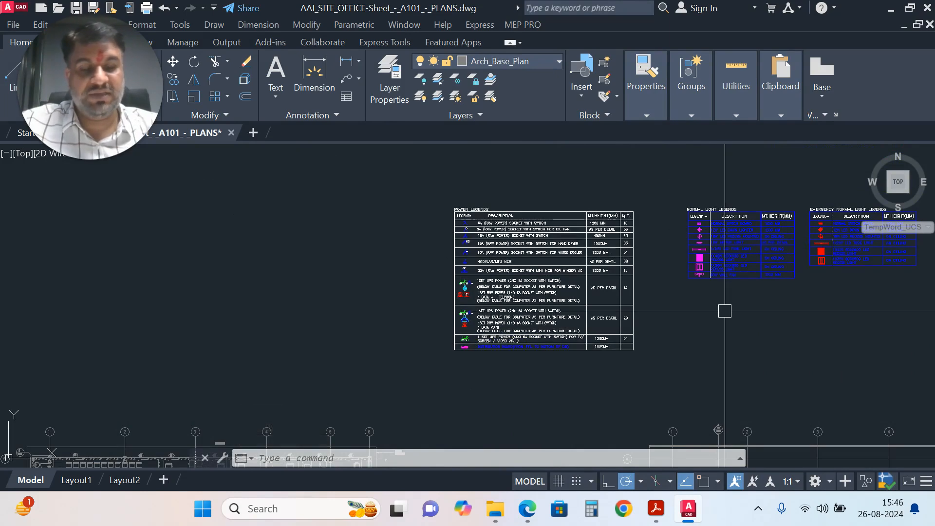
{"action": "scroll", "coordinate": [725, 310], "scroll_direction": "down", "scroll_amount": 2}
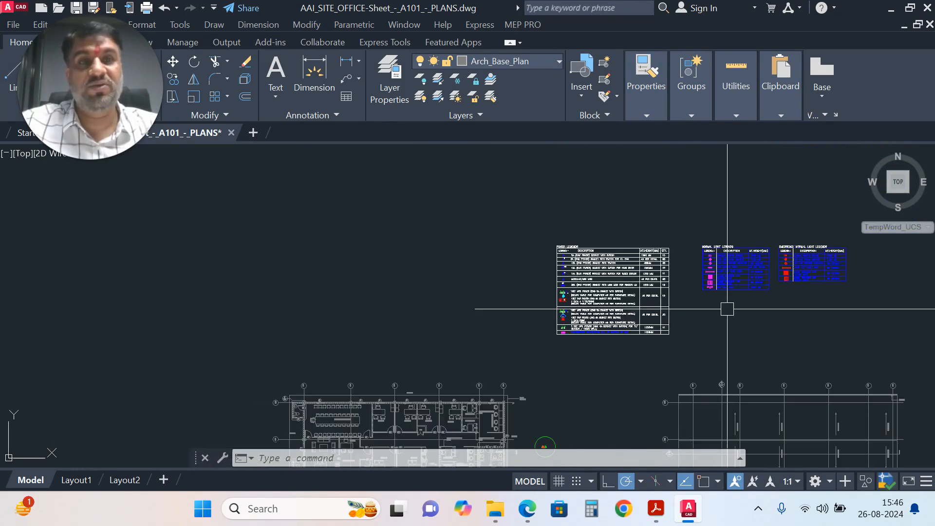
{"action": "middle_click_drag", "start_coordinate": [705, 319], "coordinate": [756, 252]}
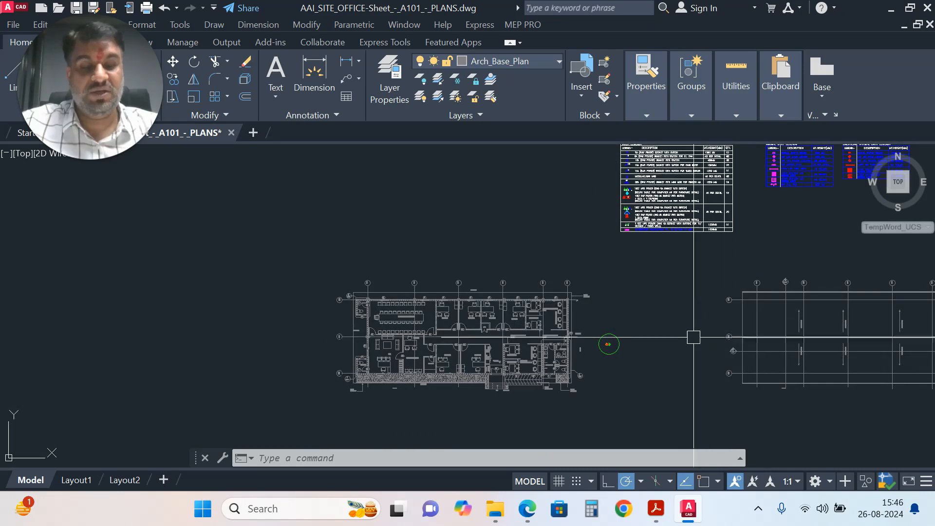
{"action": "mouse_move", "coordinate": [656, 407]}
{"action": "middle_mouse_down"}
{"action": "mouse_move", "coordinate": [716, 282]}
{"action": "mouse_move", "coordinate": [745, 285]}
{"action": "mouse_move", "coordinate": [698, 362]}
{"action": "middle_mouse_up"}
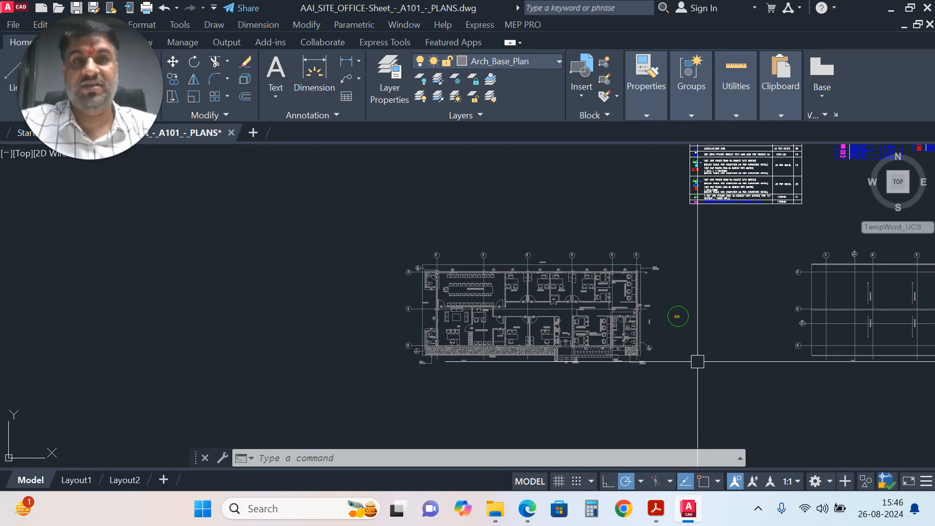
Step: Run the BA block distribution command and place its dialog clear of the floor plan
{"action": "type", "text": "b"}
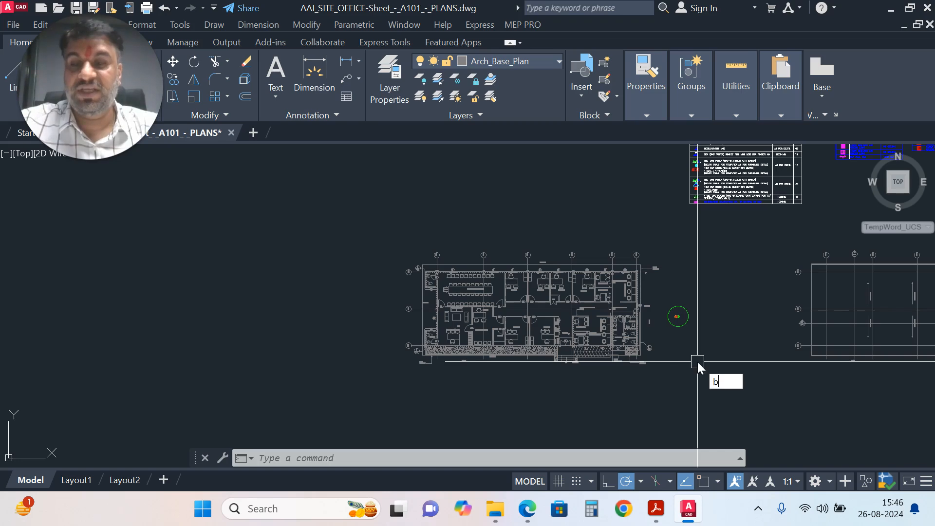
{"action": "type", "text": "a"}
{"action": "key", "text": "Return"}
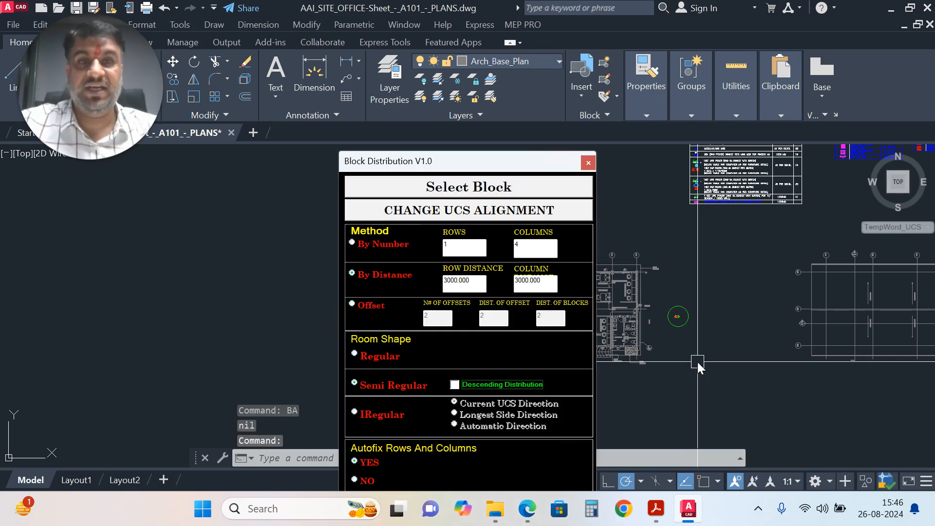
{"action": "mouse_move", "coordinate": [490, 157]}
{"action": "left_mouse_down"}
{"action": "mouse_move", "coordinate": [668, 98]}
{"action": "mouse_move", "coordinate": [826, 13]}
{"action": "left_mouse_up"}
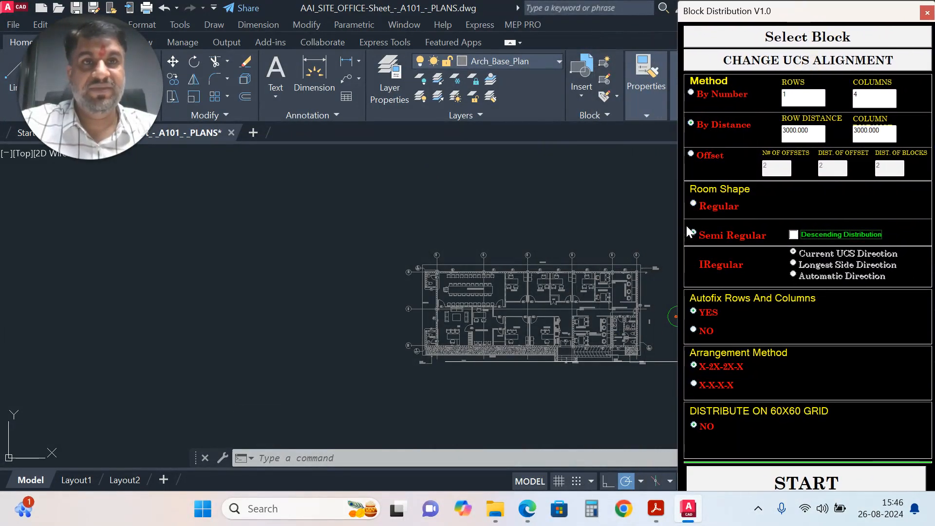
Step: Set the block distribution method to By Number with 2 rows
{"action": "scroll", "coordinate": [541, 255], "scroll_direction": "down", "scroll_amount": 5}
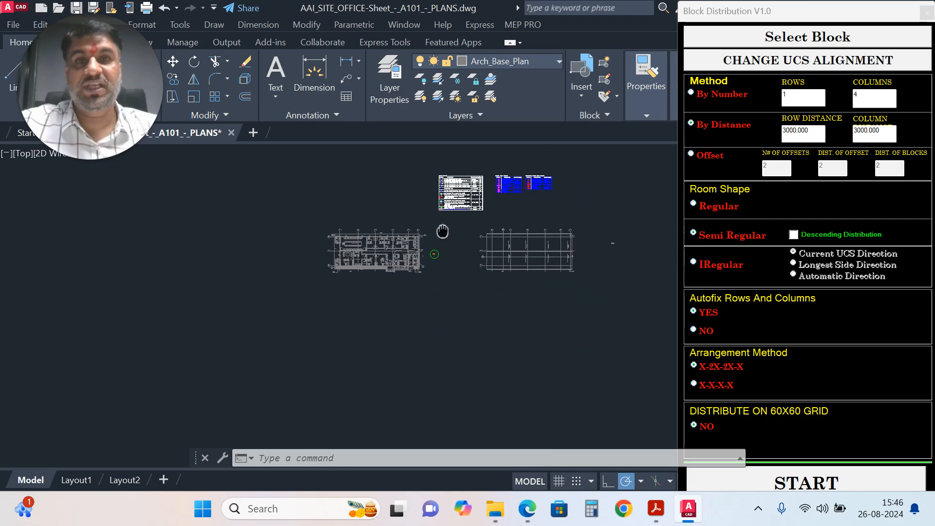
{"action": "scroll", "coordinate": [311, 289], "scroll_direction": "up", "scroll_amount": 5}
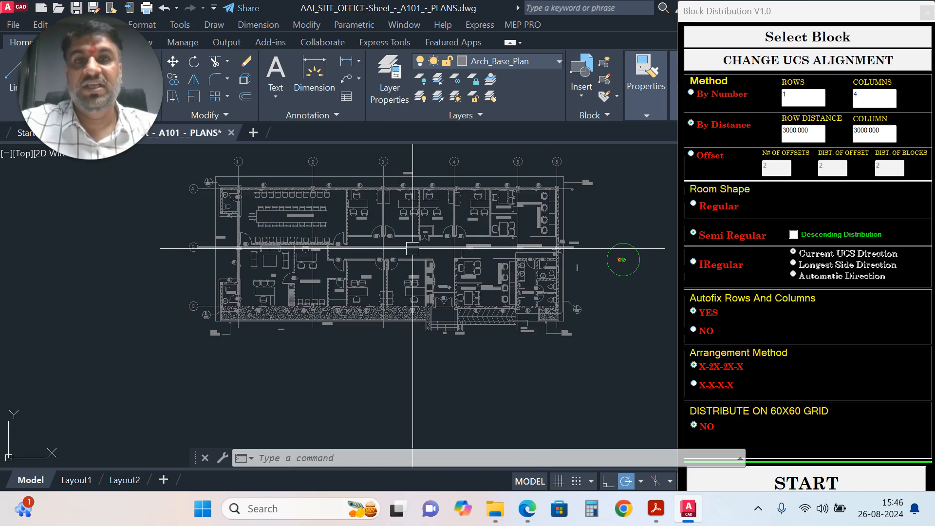
{"action": "middle_click_drag", "start_coordinate": [411, 250], "coordinate": [413, 281]}
{"action": "scroll", "coordinate": [419, 276], "scroll_direction": "up", "scroll_amount": 3}
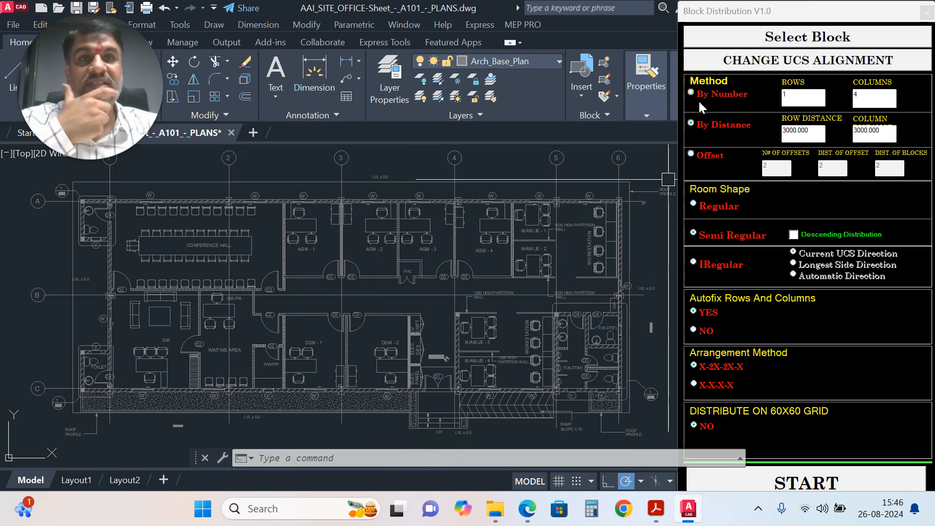
{"action": "left_click", "coordinate": [787, 96]}
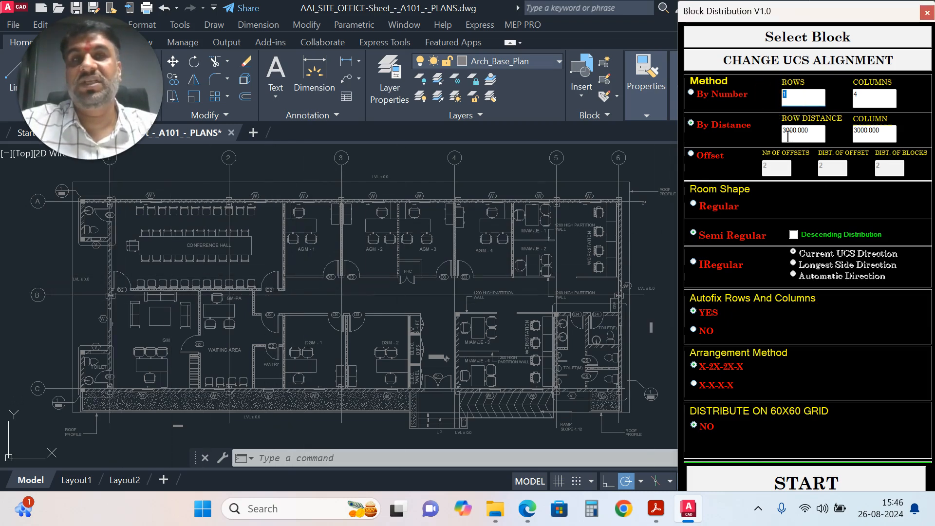
{"action": "type", "text": "2"}
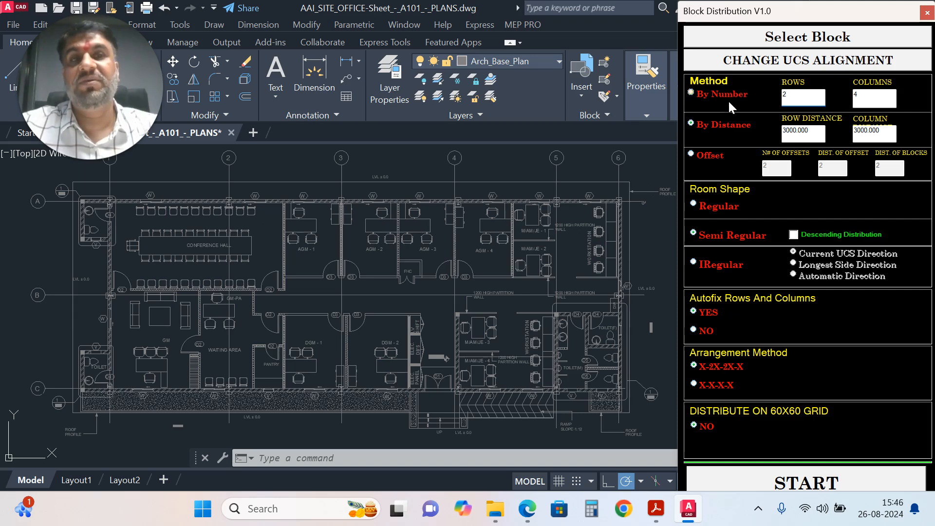
{"action": "left_click", "coordinate": [691, 93]}
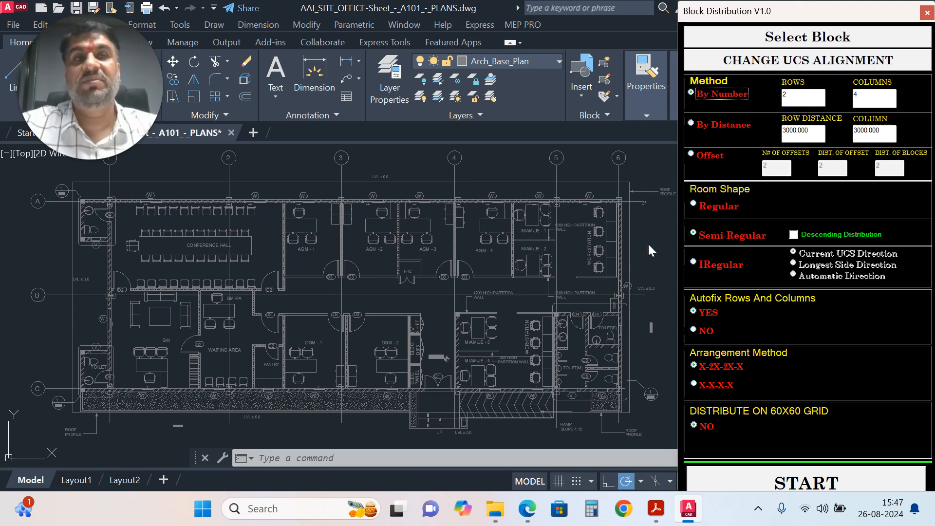
Step: Choose the 1X40W 600X600 LED recess light in the normal light legend as the block to distribute
{"action": "scroll", "coordinate": [155, 255], "scroll_direction": "up", "scroll_amount": 3}
{"action": "scroll", "coordinate": [358, 267], "scroll_direction": "down", "scroll_amount": 4}
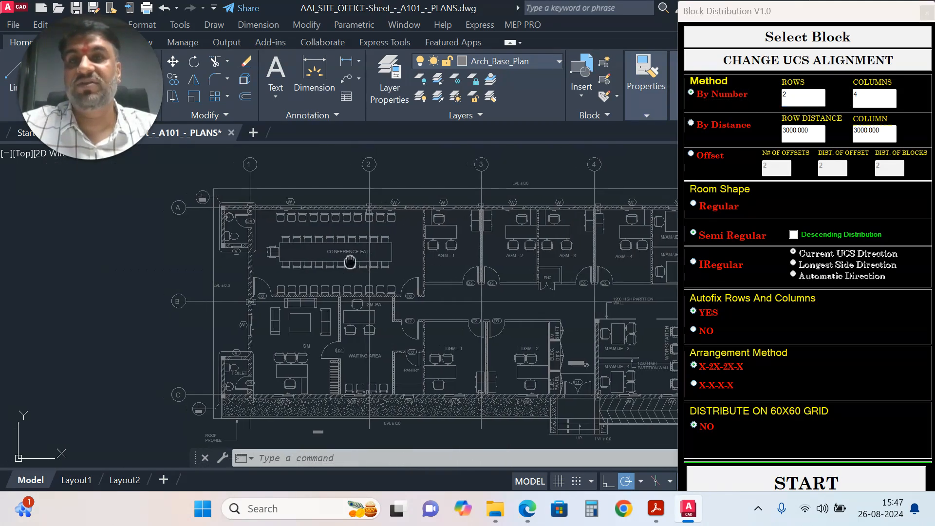
{"action": "scroll", "coordinate": [373, 261], "scroll_direction": "down", "scroll_amount": 2}
{"action": "scroll", "coordinate": [258, 262], "scroll_direction": "down", "scroll_amount": 5}
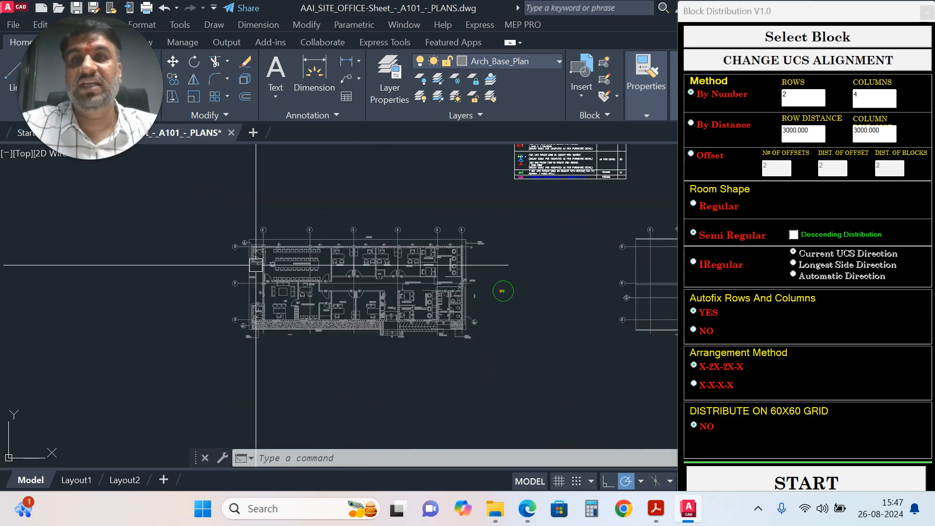
{"action": "left_click", "coordinate": [780, 41]}
{"action": "scroll", "coordinate": [501, 179], "scroll_direction": "up", "scroll_amount": 4}
{"action": "middle_click_drag", "start_coordinate": [504, 219], "coordinate": [442, 301]}
{"action": "scroll", "coordinate": [470, 264], "scroll_direction": "up", "scroll_amount": 5}
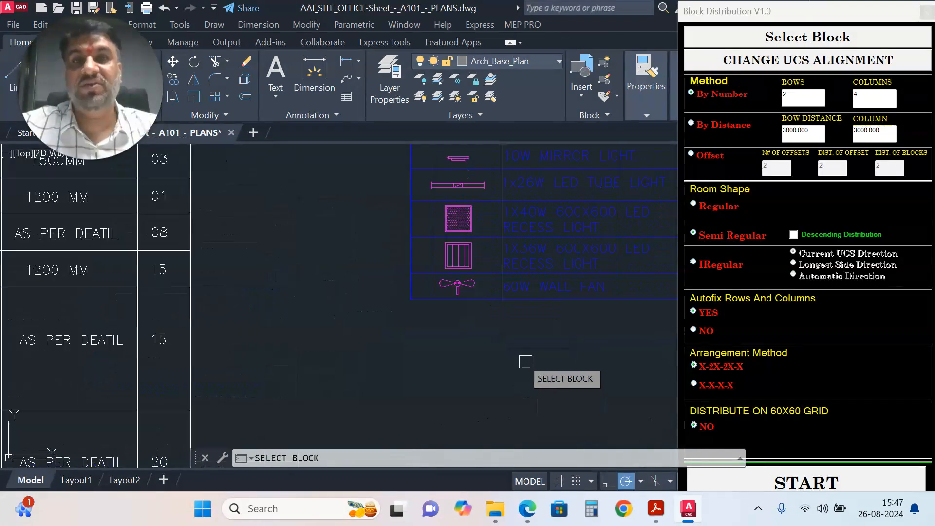
{"action": "mouse_move", "coordinate": [516, 379]}
{"action": "middle_mouse_down"}
{"action": "mouse_move", "coordinate": [327, 360]}
{"action": "mouse_move", "coordinate": [337, 365]}
{"action": "middle_mouse_up"}
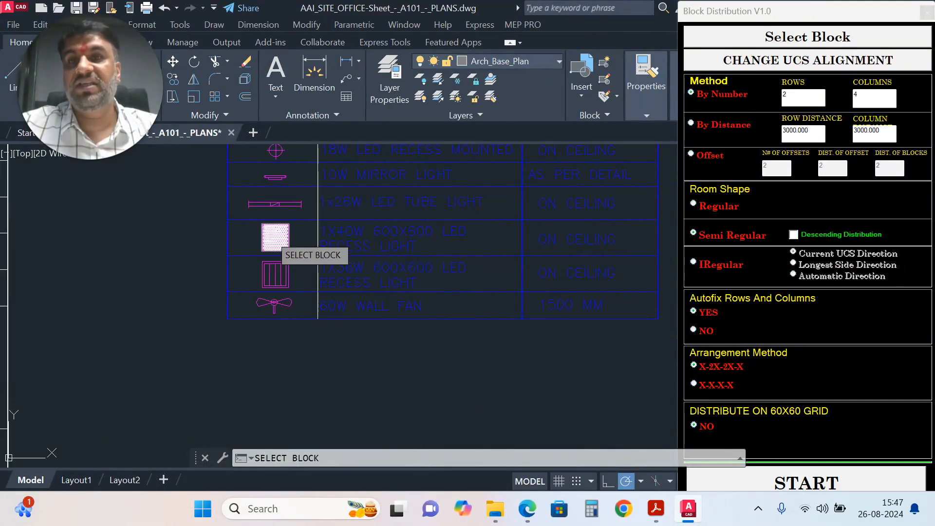
{"action": "scroll", "coordinate": [297, 239], "scroll_direction": "up", "scroll_amount": 2}
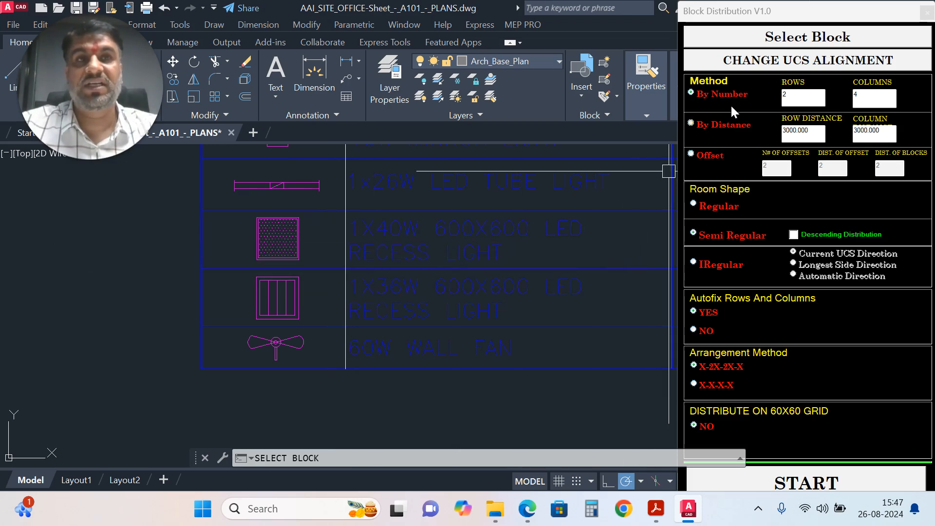
Step: Start the distribution and, with object snap on, pick the conference hall's upper-right inner corner as the start point
{"action": "scroll", "coordinate": [425, 267], "scroll_direction": "down", "scroll_amount": 12}
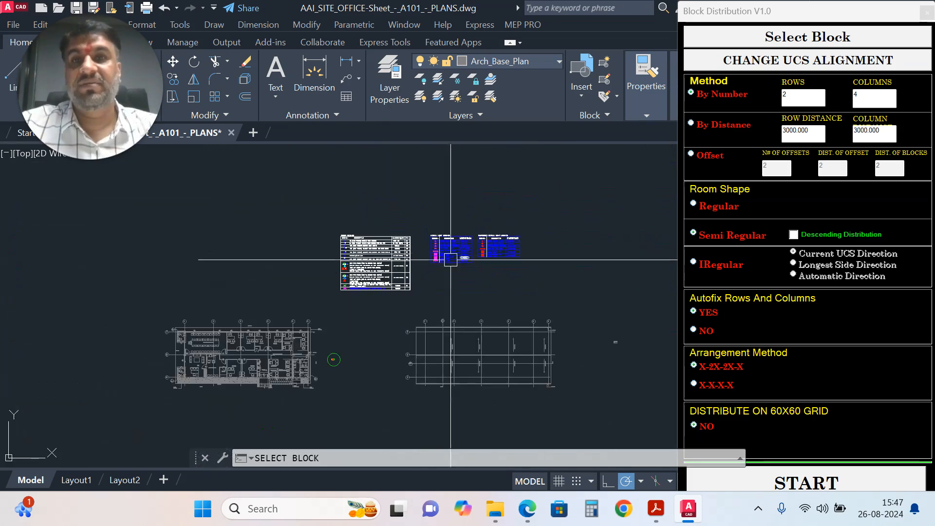
{"action": "middle_click_drag", "start_coordinate": [409, 307], "coordinate": [479, 285]}
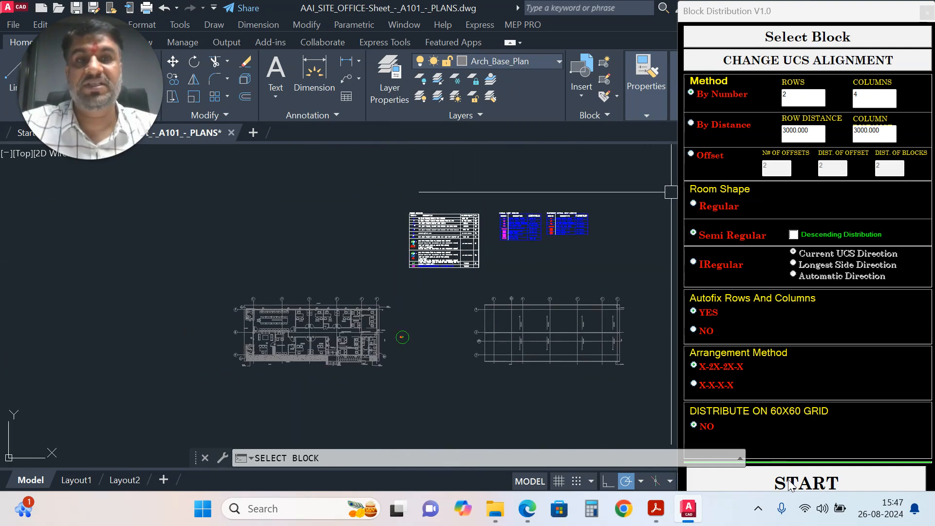
{"action": "left_click_drag", "start_coordinate": [811, 18], "coordinate": [759, 14]}
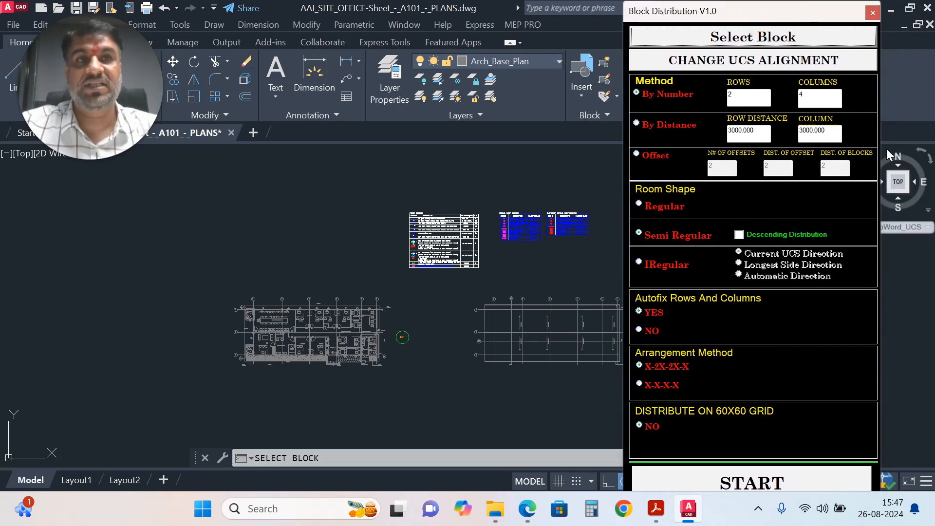
{"action": "left_click", "coordinate": [621, 189]}
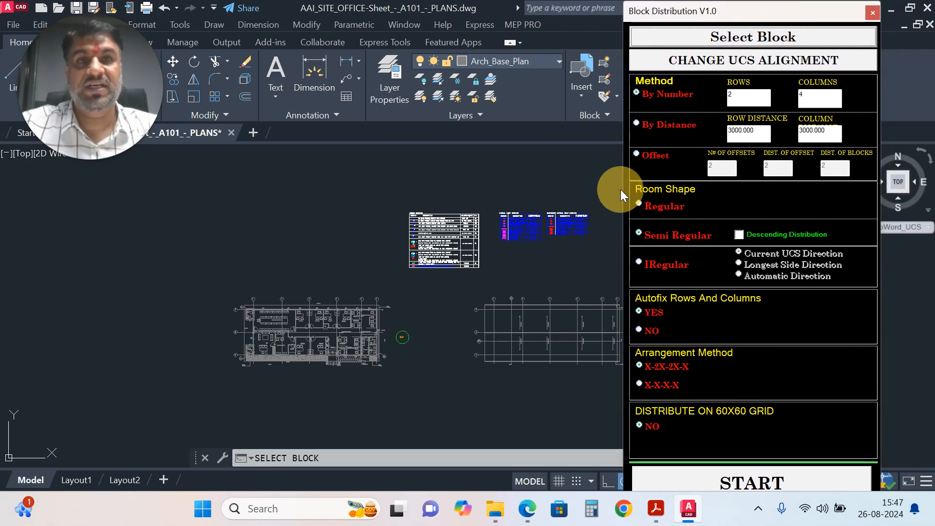
{"action": "left_click", "coordinate": [724, 480]}
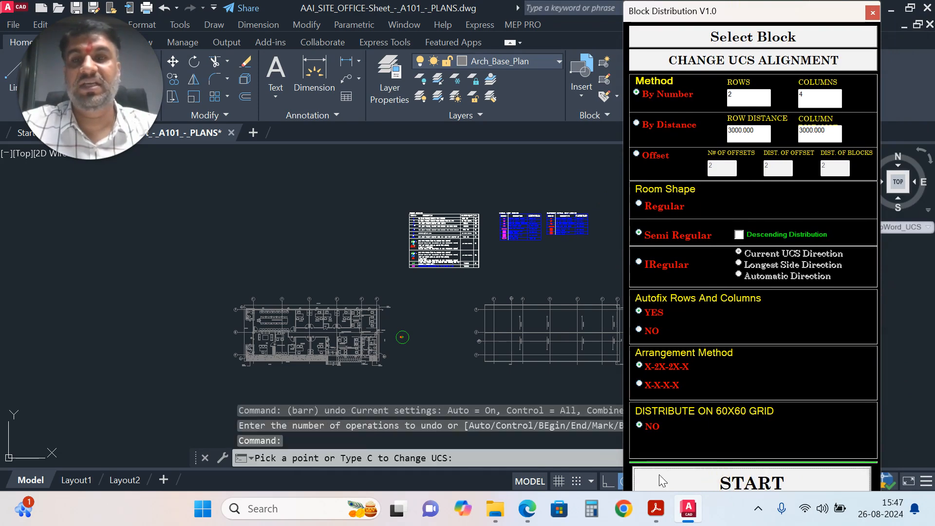
{"action": "scroll", "coordinate": [283, 335], "scroll_direction": "up", "scroll_amount": 3}
{"action": "scroll", "coordinate": [273, 331], "scroll_direction": "up", "scroll_amount": 5}
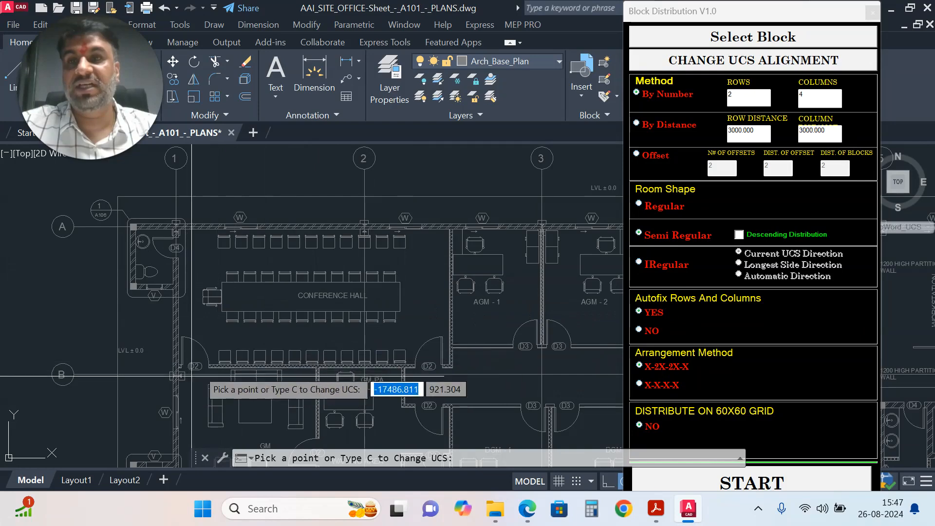
{"action": "scroll", "coordinate": [468, 229], "scroll_direction": "up", "scroll_amount": 5}
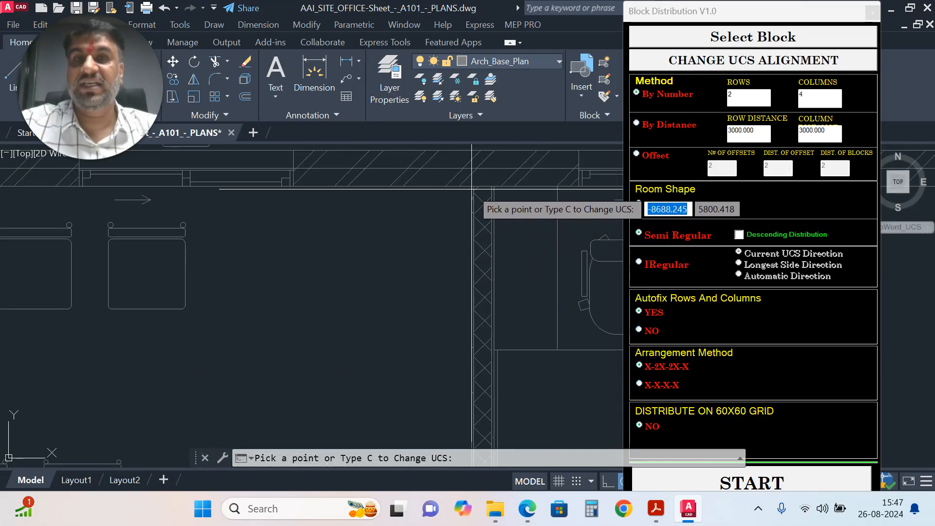
{"action": "key", "text": "F3"}
{"action": "left_click", "coordinate": [471, 189]}
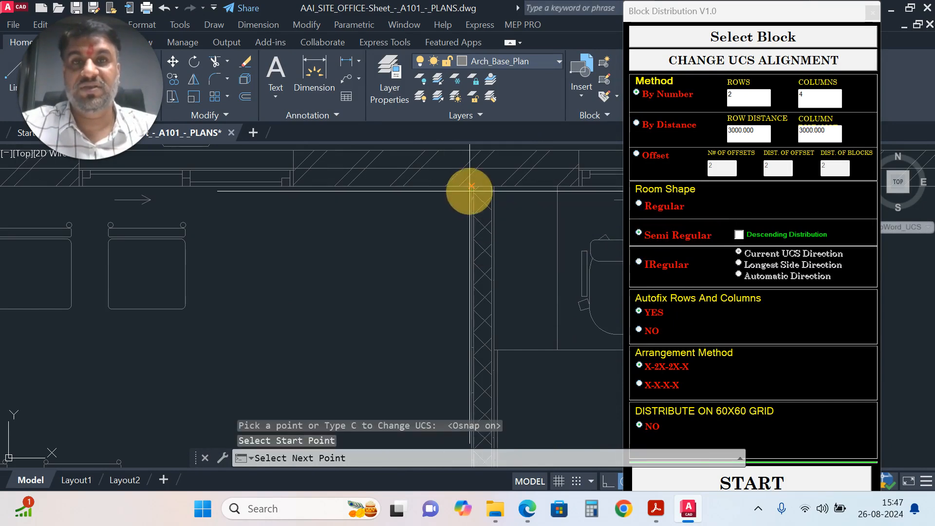
Step: Pick the conference hall's lower-left inner corner as the opposite point and distribute the lights without the 90-degree rotation
{"action": "scroll", "coordinate": [470, 189], "scroll_direction": "down", "scroll_amount": 6}
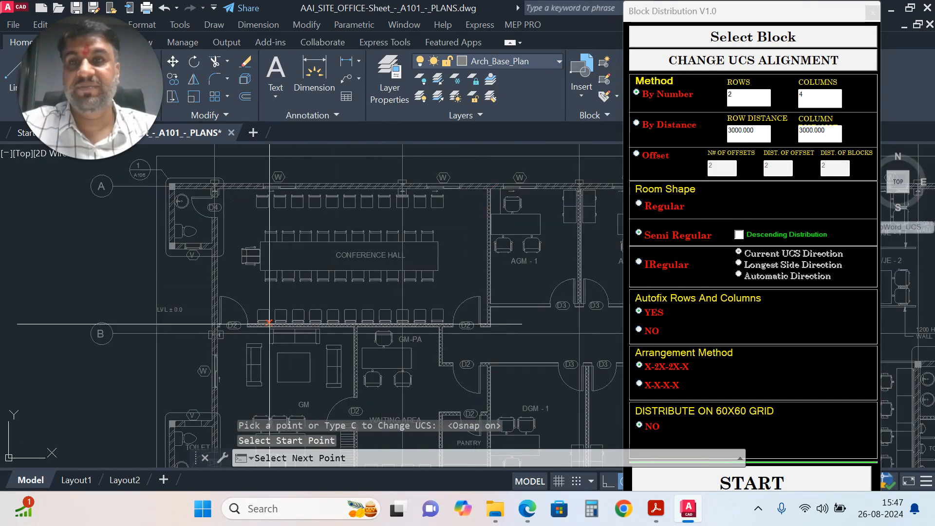
{"action": "scroll", "coordinate": [229, 325], "scroll_direction": "up", "scroll_amount": 10}
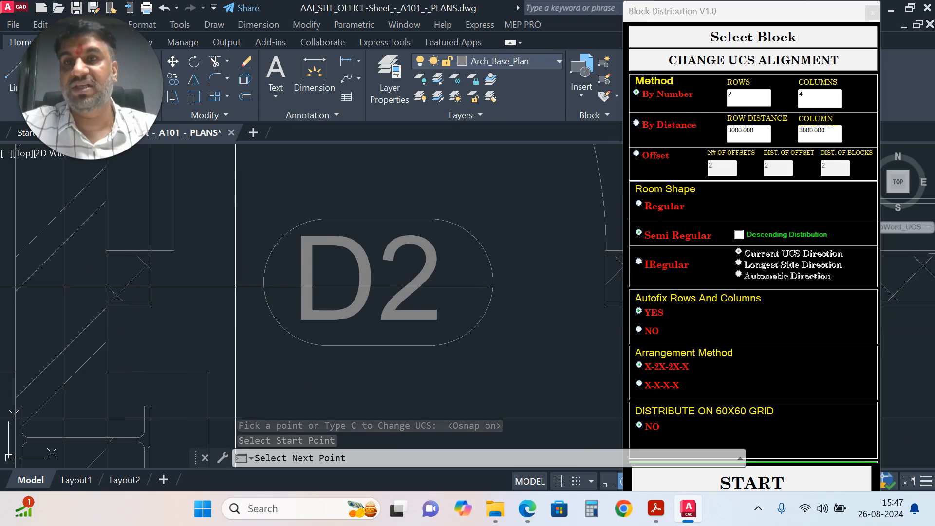
{"action": "scroll", "coordinate": [236, 287], "scroll_direction": "down", "scroll_amount": 2}
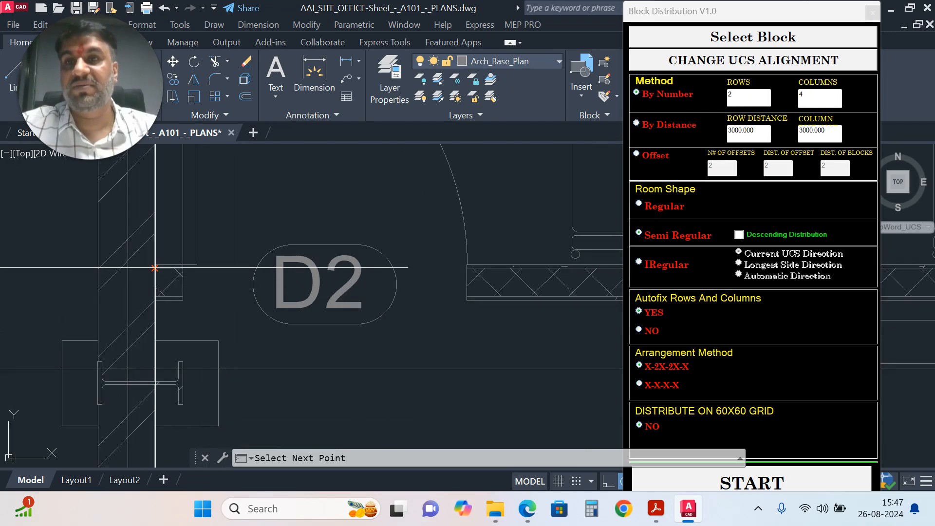
{"action": "left_click", "coordinate": [155, 268]}
{"action": "scroll", "coordinate": [329, 298], "scroll_direction": "down", "scroll_amount": 8}
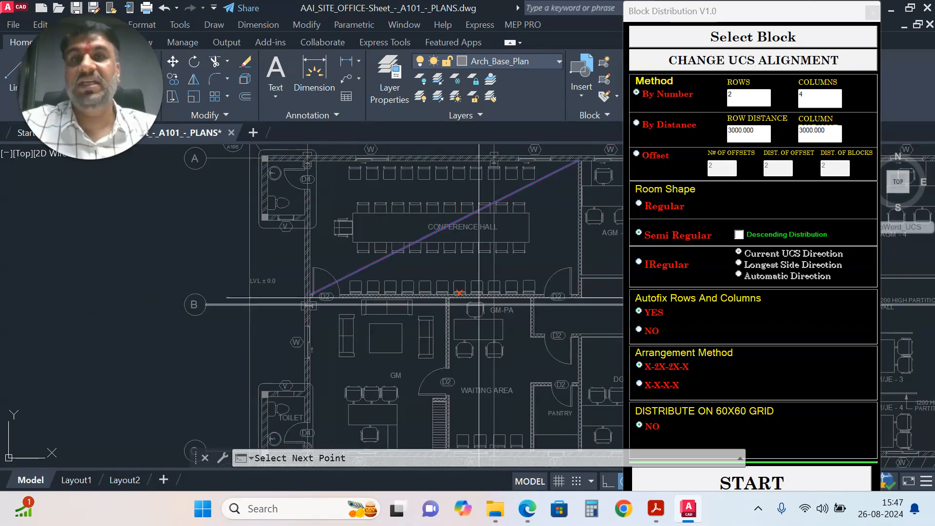
{"action": "left_click", "coordinate": [553, 257]}
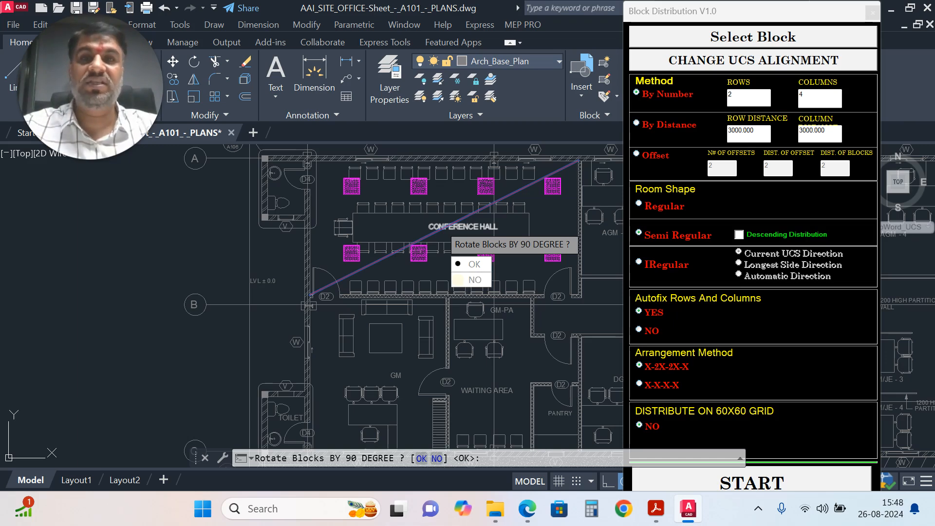
{"action": "left_click", "coordinate": [470, 280]}
Step: Try to undo the conference hall light distribution, and cancel the running distribution command
{"action": "mouse_move", "coordinate": [531, 283]}
{"action": "middle_mouse_down"}
{"action": "mouse_move", "coordinate": [485, 305]}
{"action": "mouse_move", "coordinate": [441, 309]}
{"action": "middle_mouse_up"}
{"action": "scroll", "coordinate": [441, 308], "scroll_direction": "down", "scroll_amount": 2}
{"action": "scroll", "coordinate": [453, 277], "scroll_direction": "up", "scroll_amount": 2}
{"action": "middle_click_drag", "start_coordinate": [453, 276], "coordinate": [481, 232]}
{"action": "key", "text": "ctrl+z"}
{"action": "key", "text": "ctrl+z"}
{"action": "key", "text": "ctrl+z"}
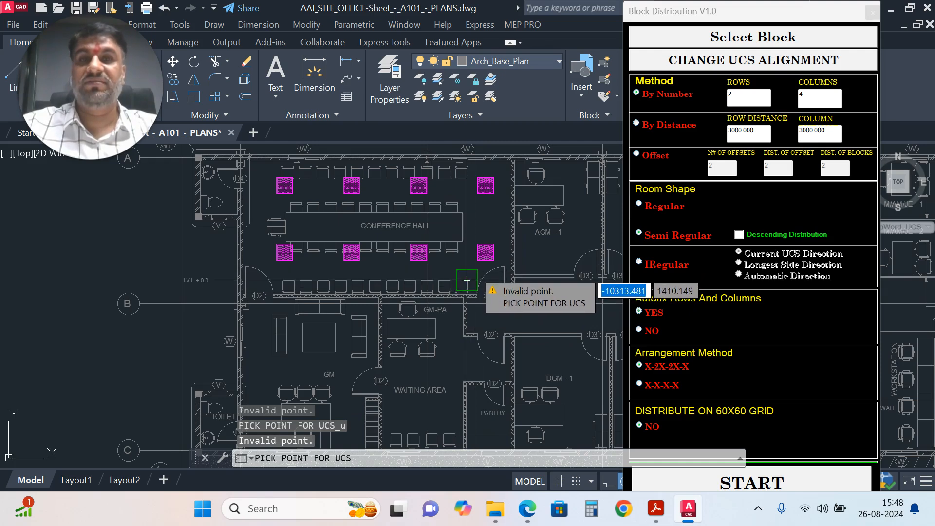
{"action": "key", "text": "Escape"}
{"action": "left_click", "coordinate": [288, 187]}
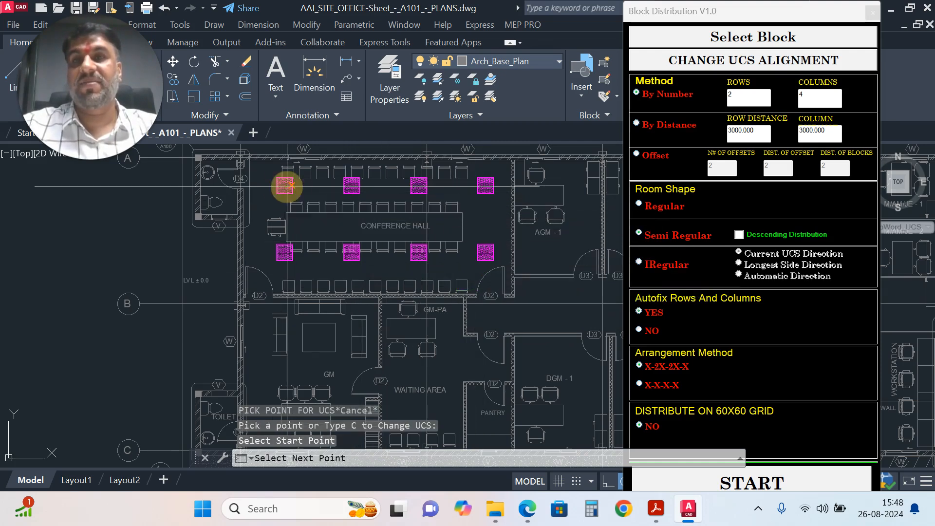
{"action": "key", "text": "Escape"}
Step: Run the select-similar command on the conference hall's upper-left light and erase that light
{"action": "scroll", "coordinate": [288, 188], "scroll_direction": "up", "scroll_amount": 5}
{"action": "left_click", "coordinate": [290, 188]}
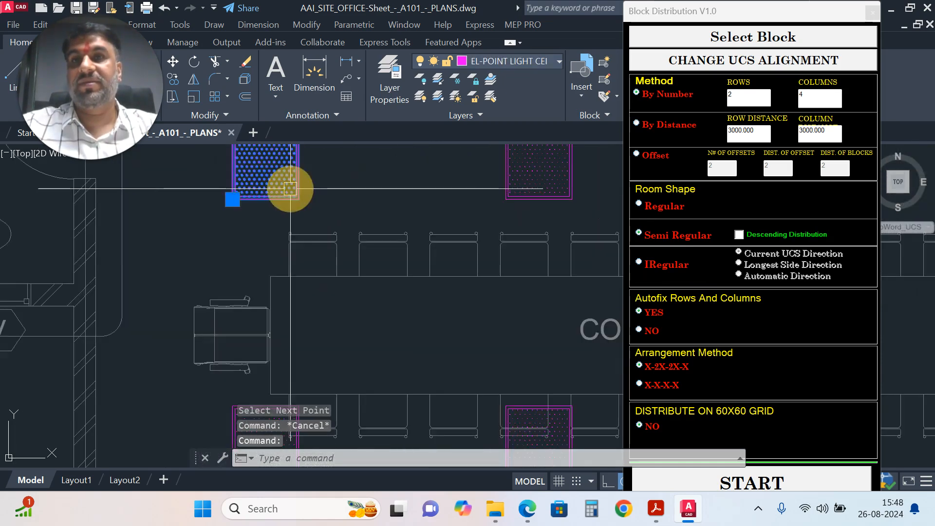
{"action": "type", "text": "ss"}
{"action": "key", "text": "Return"}
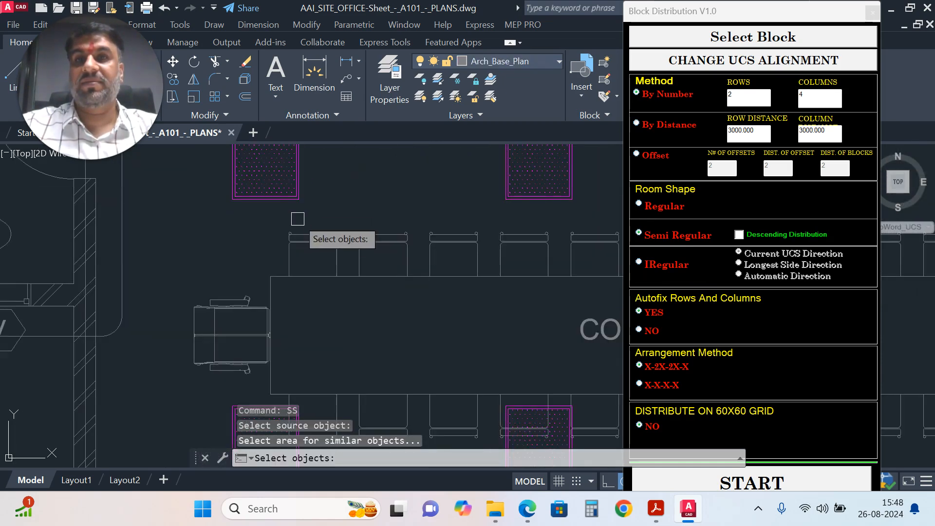
{"action": "left_click", "coordinate": [290, 200]}
{"action": "key", "text": "Return"}
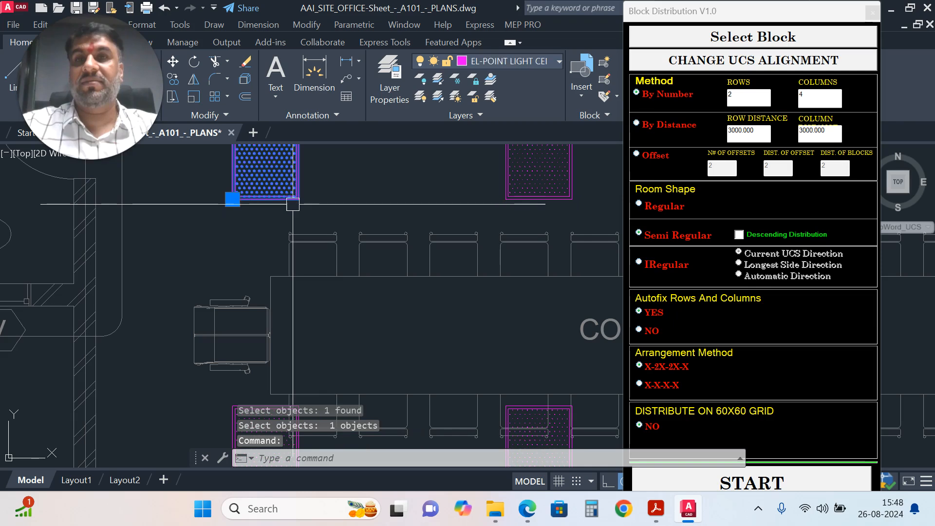
{"action": "type", "text": "e"}
{"action": "key", "text": "Return"}
{"action": "scroll", "coordinate": [293, 206], "scroll_direction": "down", "scroll_amount": 4}
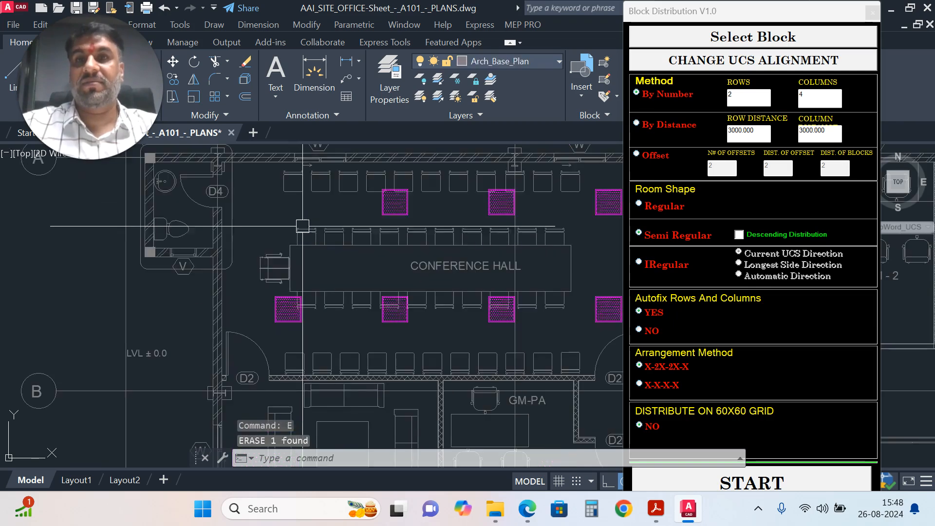
Step: Erase the four lights in the lower row of the conference hall
{"action": "left_click", "coordinate": [282, 314]}
{"action": "key", "text": "Delete"}
{"action": "left_click", "coordinate": [395, 310]}
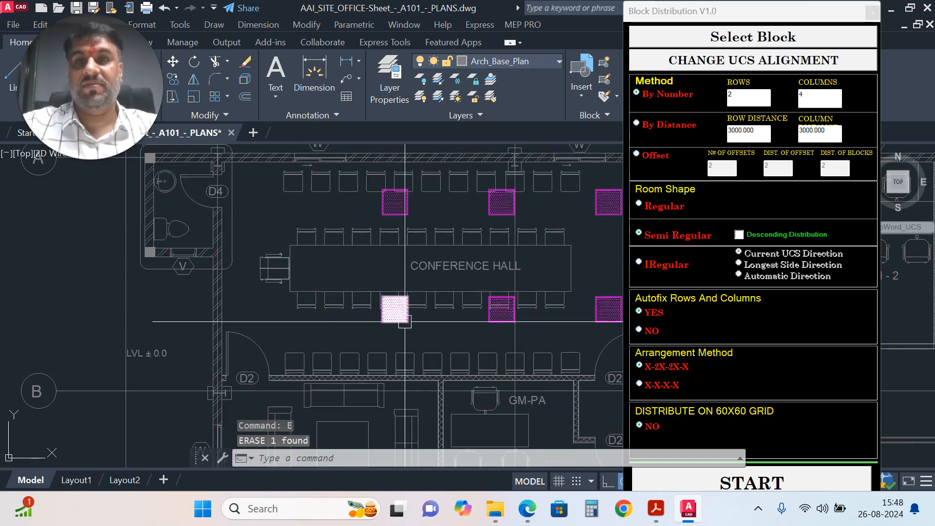
{"action": "key", "text": "Delete"}
{"action": "left_click", "coordinate": [502, 310]}
{"action": "key", "text": "Delete"}
{"action": "left_click", "coordinate": [606, 310]}
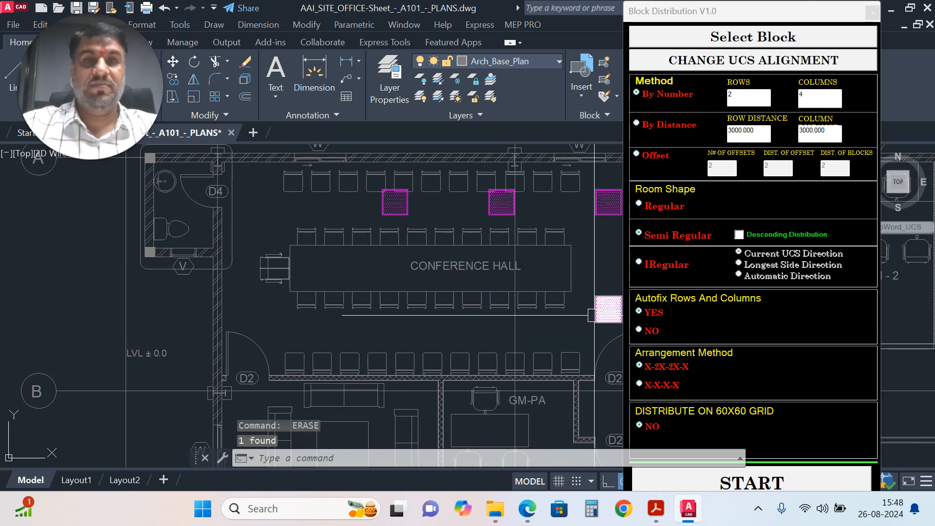
{"action": "key", "text": "Delete"}
Step: Erase the three remaining lights in the upper row of the conference hall
{"action": "left_click", "coordinate": [608, 202]}
{"action": "key", "text": "Delete"}
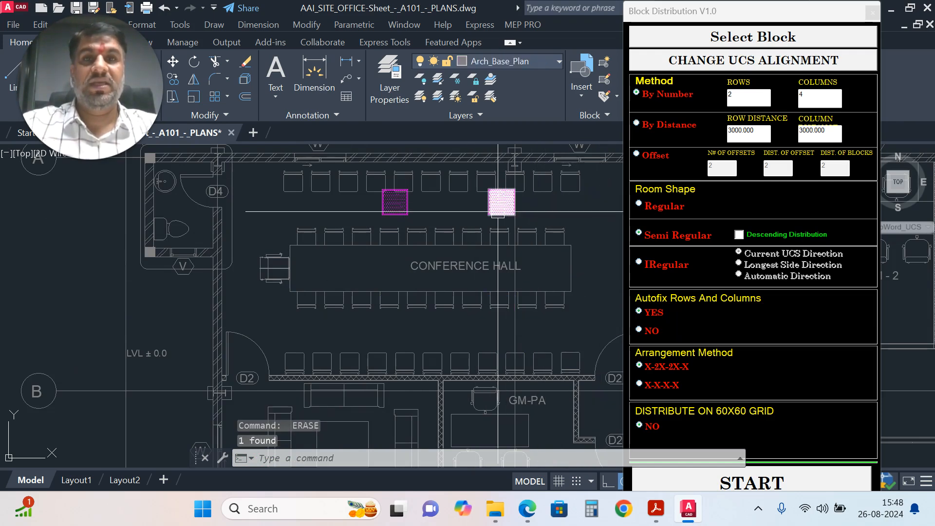
{"action": "left_click", "coordinate": [501, 202]}
{"action": "key", "text": "Delete"}
{"action": "left_click", "coordinate": [395, 202]}
{"action": "key", "text": "Delete"}
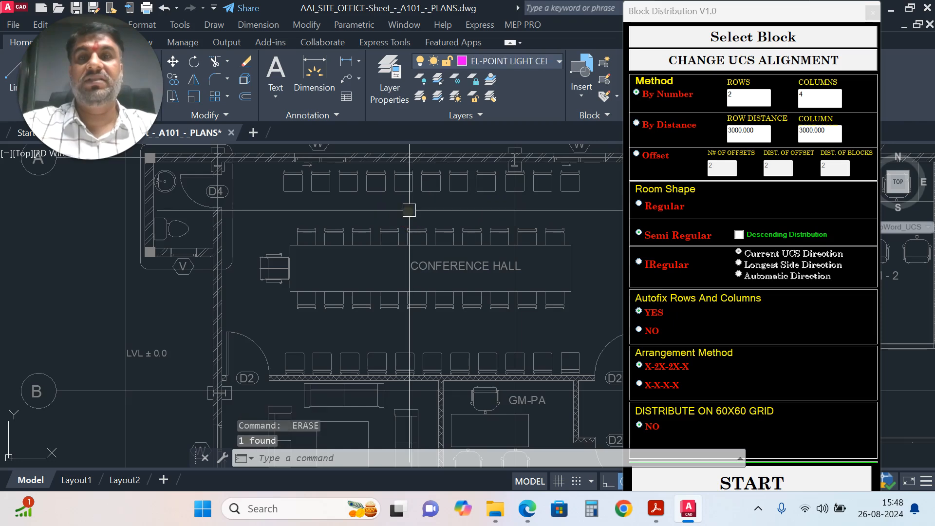
Step: Set the distribution method to By Distance and choose the block with the green circle beside the floor plan as the block to distribute
{"action": "scroll", "coordinate": [352, 244], "scroll_direction": "down", "scroll_amount": 3}
{"action": "middle_click_drag", "start_coordinate": [536, 204], "coordinate": [523, 197]}
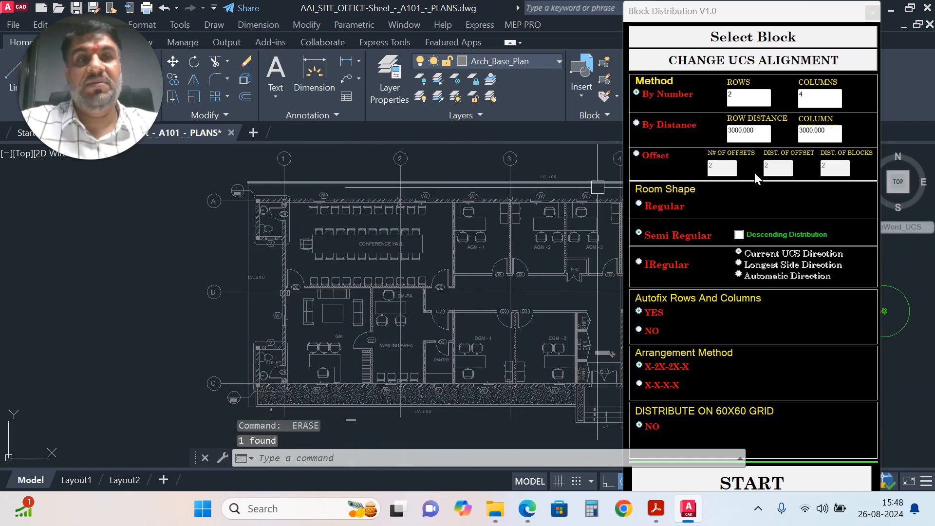
{"action": "scroll", "coordinate": [399, 244], "scroll_direction": "down", "scroll_amount": 3}
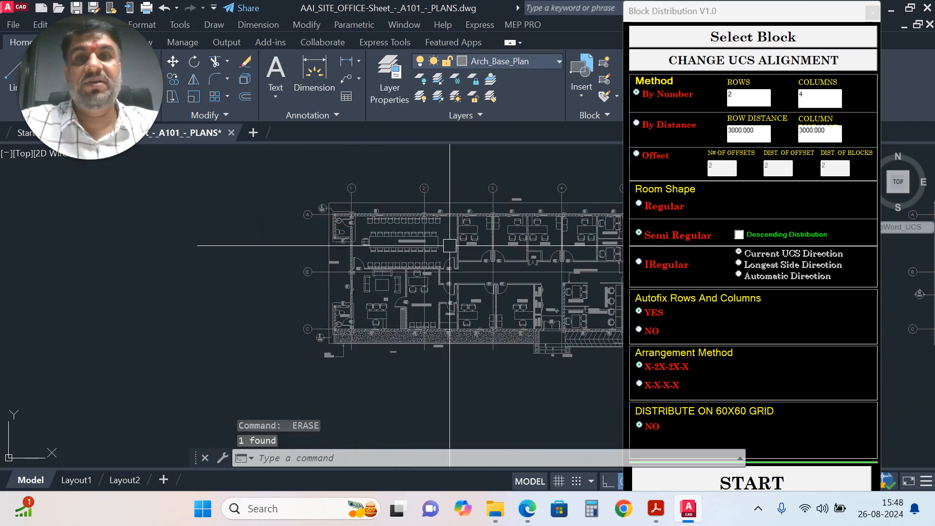
{"action": "middle_click_drag", "start_coordinate": [380, 243], "coordinate": [427, 232]}
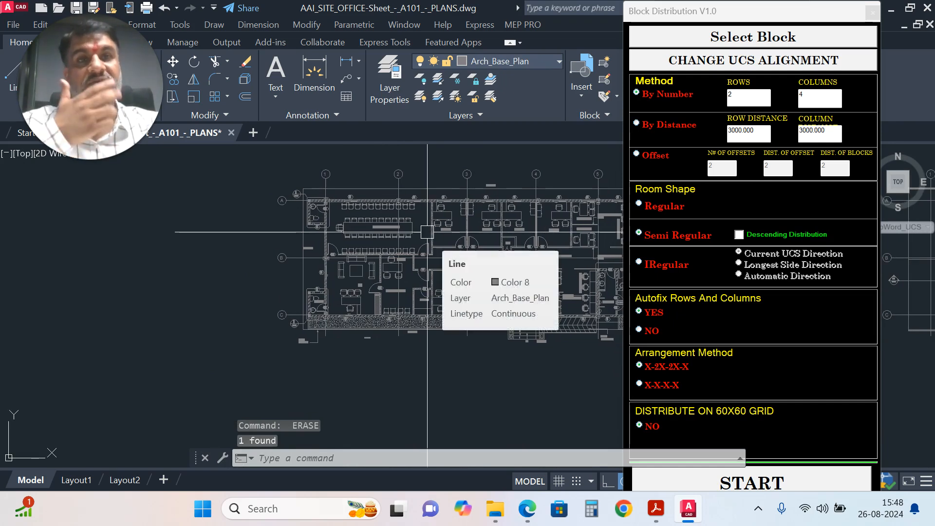
{"action": "scroll", "coordinate": [427, 232], "scroll_direction": "up", "scroll_amount": 3}
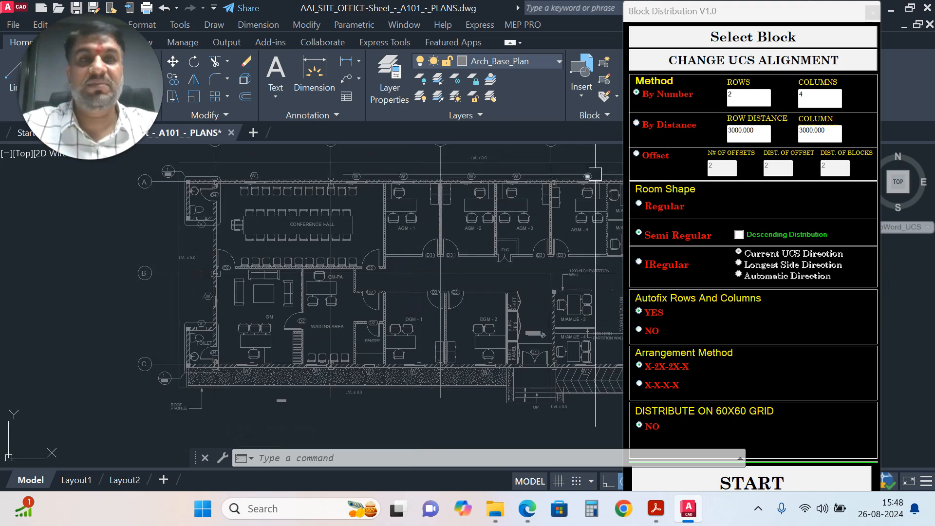
{"action": "left_click", "coordinate": [637, 124]}
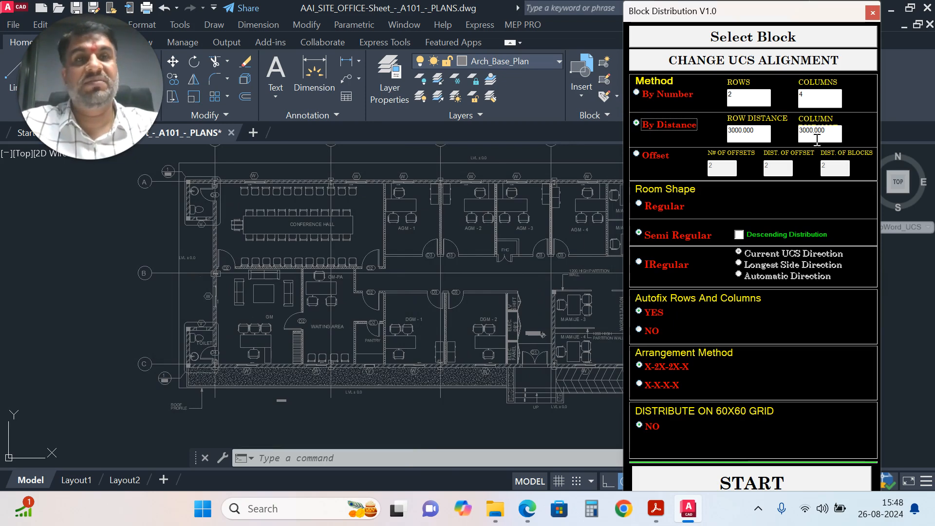
{"action": "left_click", "coordinate": [737, 44]}
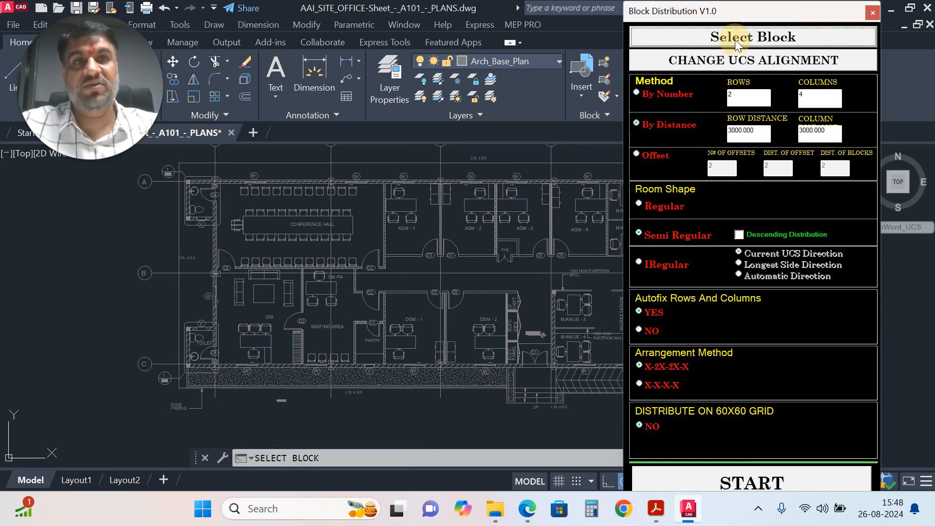
{"action": "scroll", "coordinate": [539, 219], "scroll_direction": "up", "scroll_amount": 4}
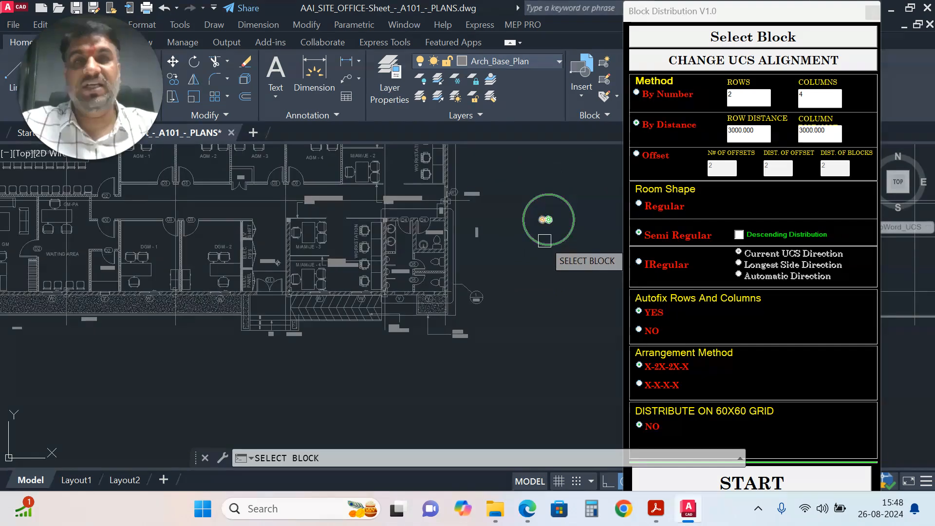
Step: Start the distribution and, with object snap on, pick the wall corner at the conference hall's lower-right side as the start point
{"action": "scroll", "coordinate": [528, 234], "scroll_direction": "down", "scroll_amount": 6}
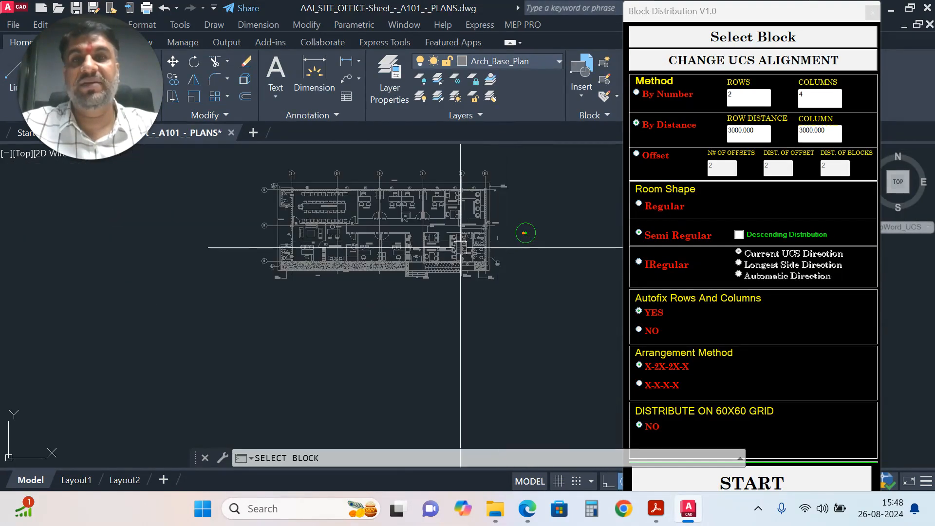
{"action": "scroll", "coordinate": [266, 145], "scroll_direction": "up", "scroll_amount": 2}
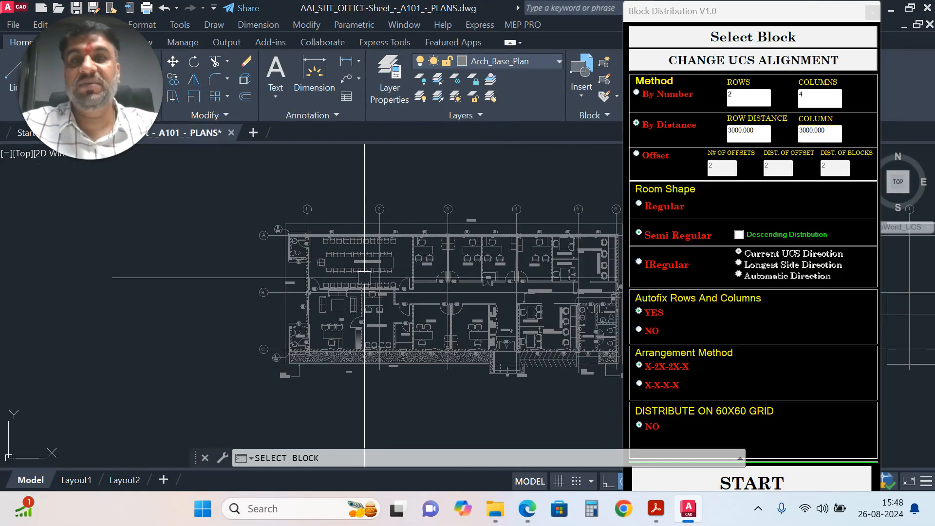
{"action": "scroll", "coordinate": [364, 278], "scroll_direction": "up", "scroll_amount": 2}
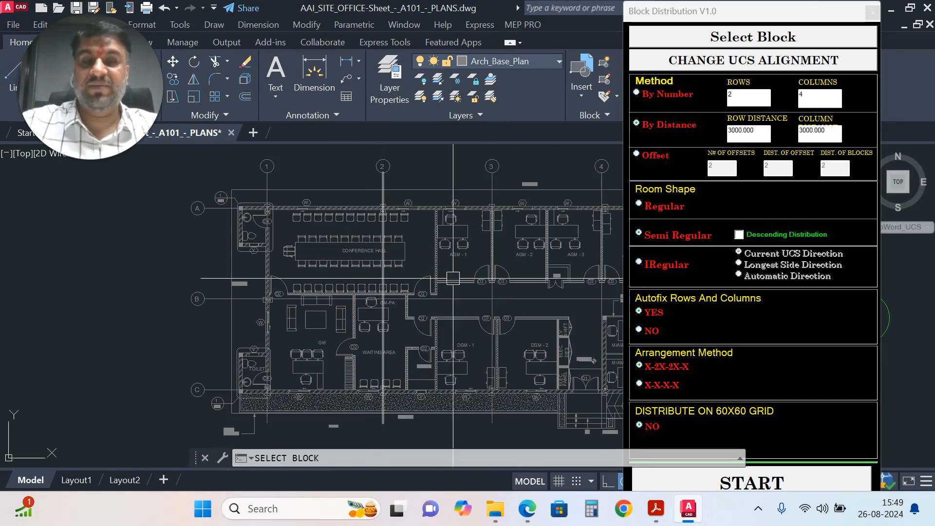
{"action": "scroll", "coordinate": [453, 278], "scroll_direction": "up", "scroll_amount": 2}
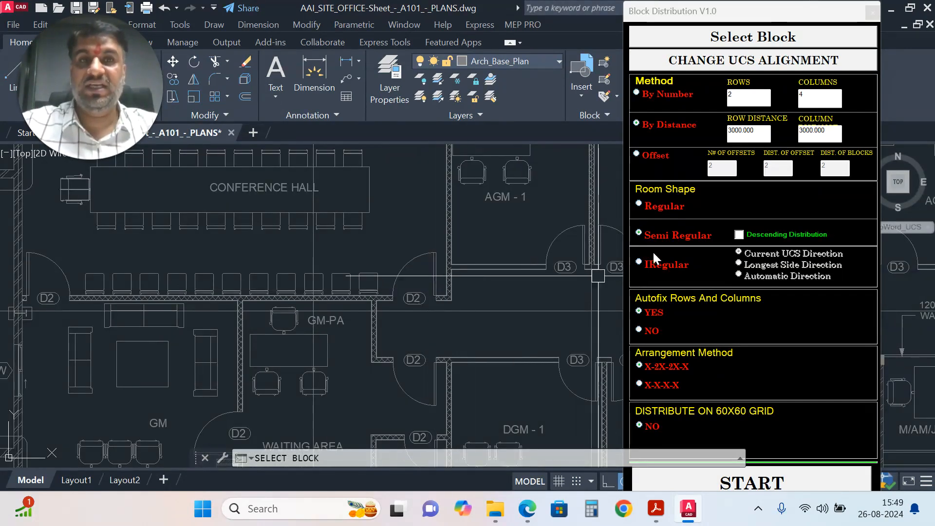
{"action": "left_click", "coordinate": [733, 484]}
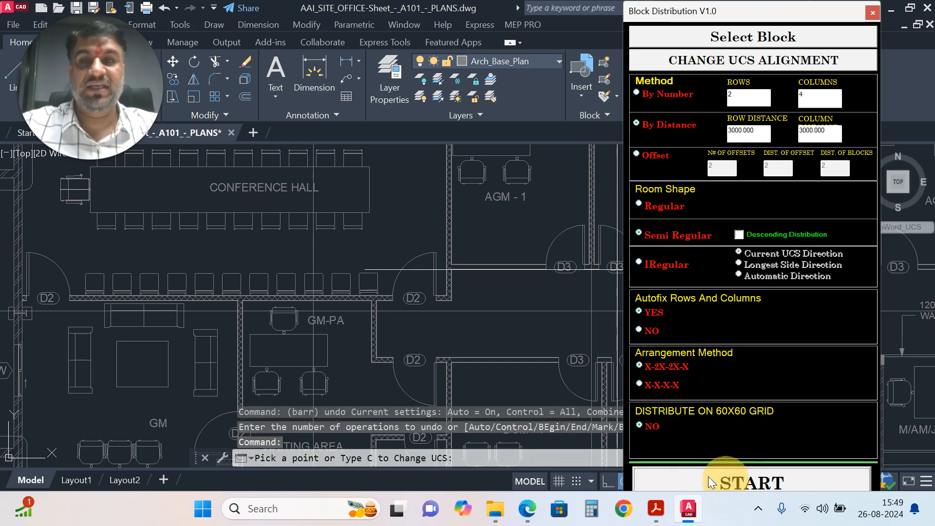
{"action": "scroll", "coordinate": [449, 343], "scroll_direction": "up", "scroll_amount": 5}
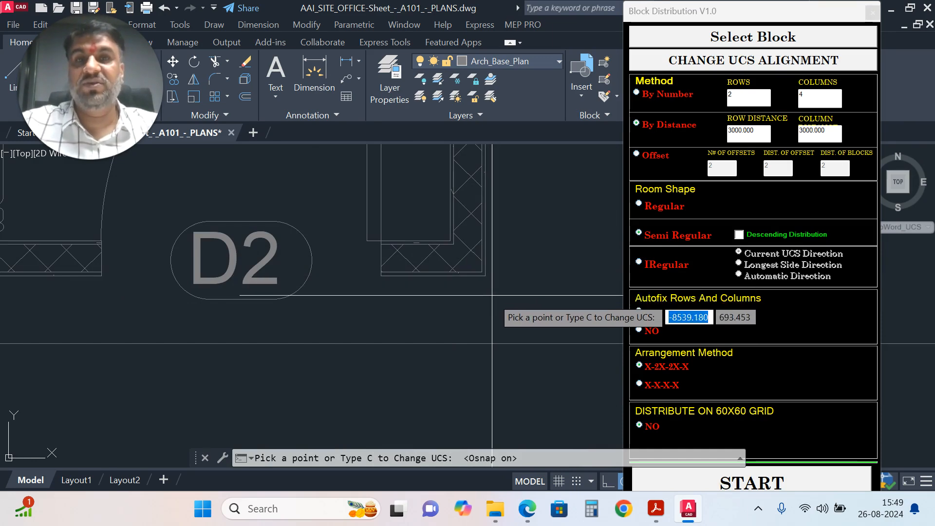
{"action": "left_click", "coordinate": [486, 277]}
Step: Pick the conference hall's upper-left inner corner as the opposite point, distribute the blocks without the 90-degree rotation, and leave the command
{"action": "scroll", "coordinate": [535, 330], "scroll_direction": "down", "scroll_amount": 5}
{"action": "scroll", "coordinate": [536, 329], "scroll_direction": "down", "scroll_amount": 6}
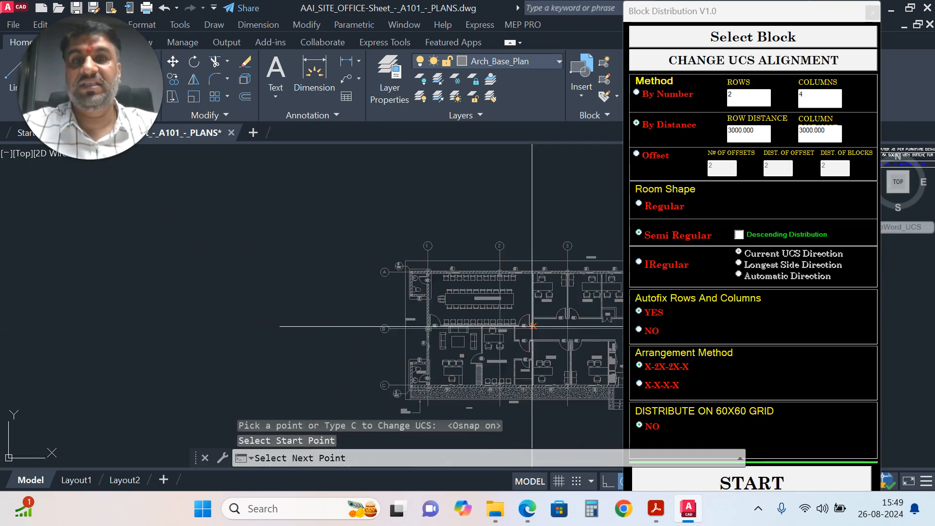
{"action": "scroll", "coordinate": [459, 272], "scroll_direction": "up", "scroll_amount": 10}
{"action": "middle_click_drag", "start_coordinate": [219, 289], "coordinate": [345, 254]}
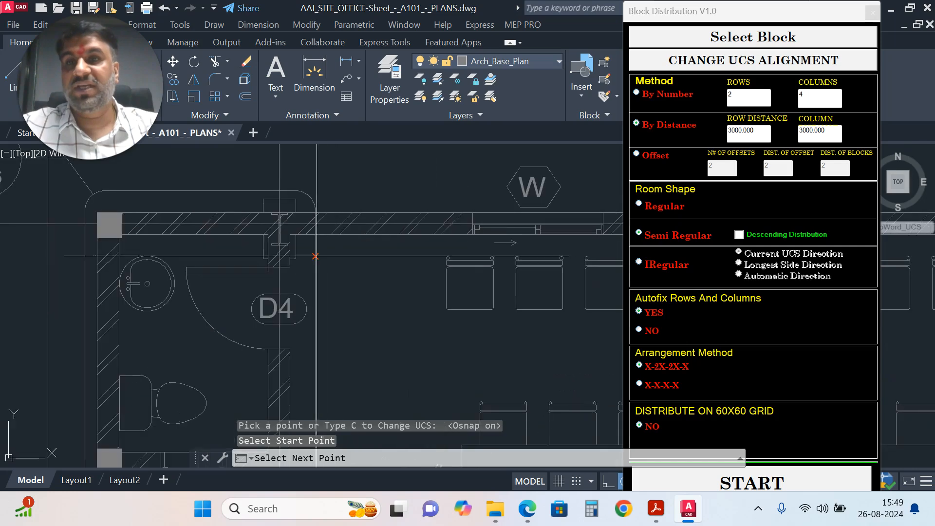
{"action": "scroll", "coordinate": [292, 228], "scroll_direction": "up", "scroll_amount": 6}
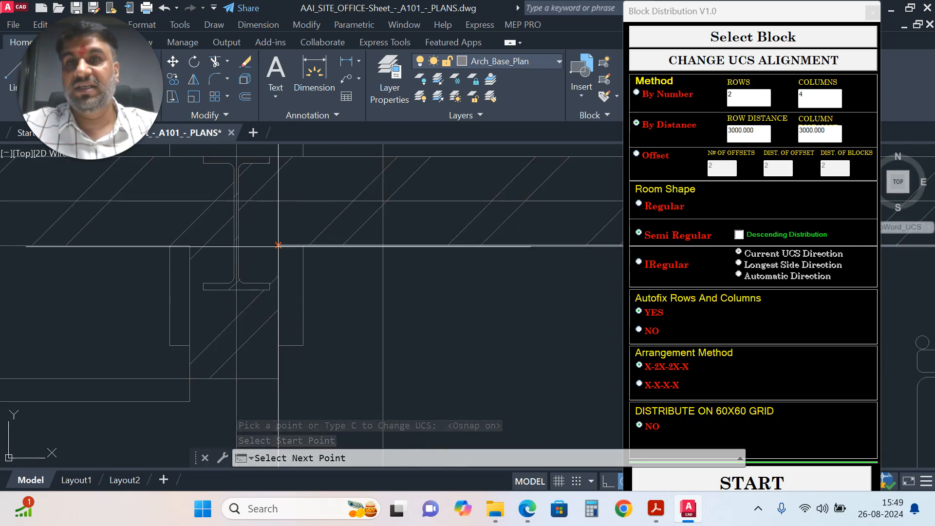
{"action": "left_click", "coordinate": [278, 246]}
{"action": "scroll", "coordinate": [284, 253], "scroll_direction": "down", "scroll_amount": 4}
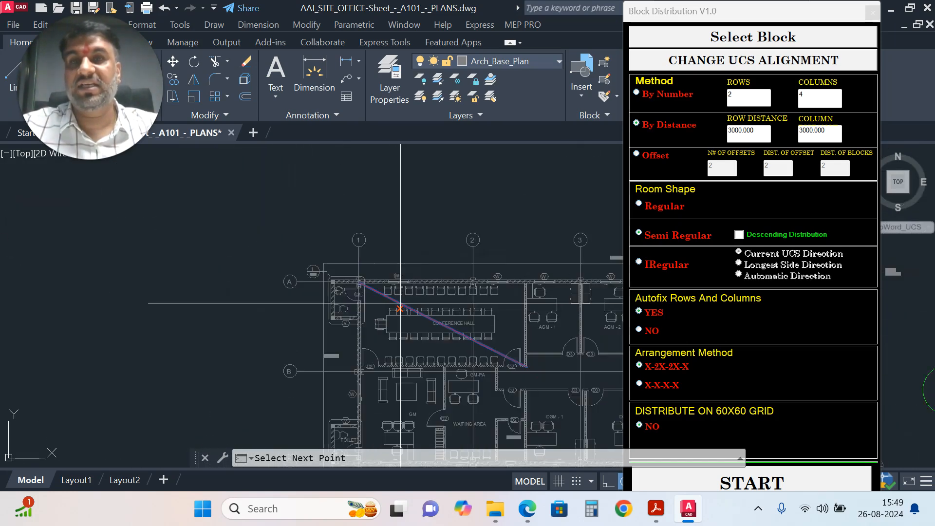
{"action": "left_click", "coordinate": [410, 334]}
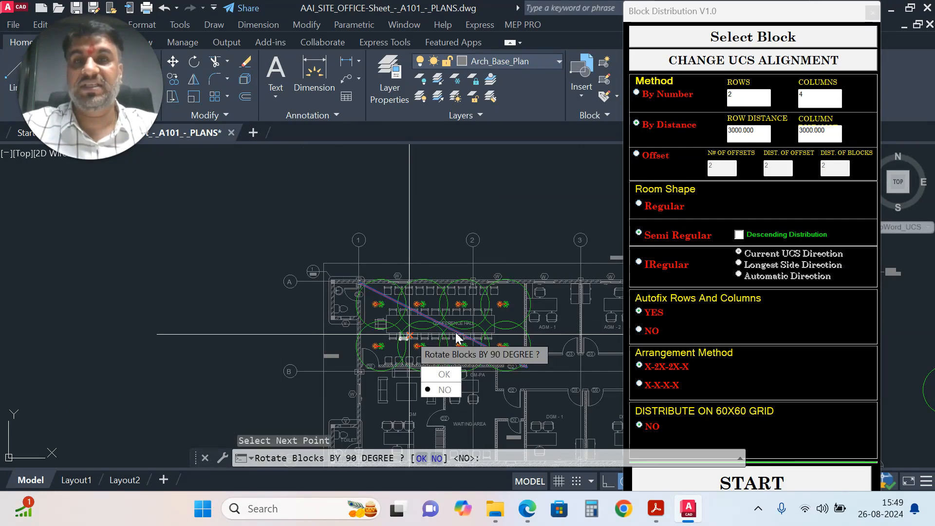
{"action": "left_click", "coordinate": [441, 390]}
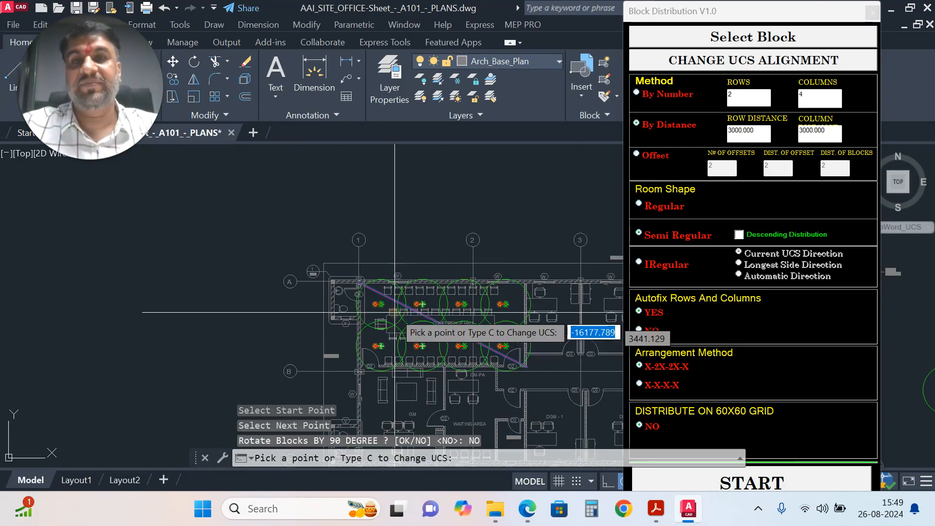
{"action": "key", "text": "Escape"}
{"action": "scroll", "coordinate": [385, 273], "scroll_direction": "up", "scroll_amount": 2}
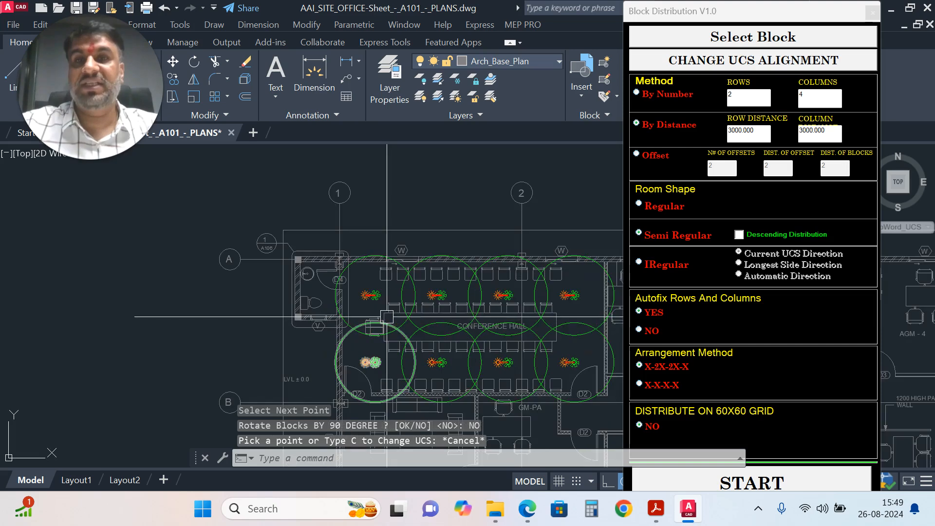
Step: Measure the aligned distance from the conference hall's upper-left block to the wall above it without placing the dimension
{"action": "type", "text": "dal"}
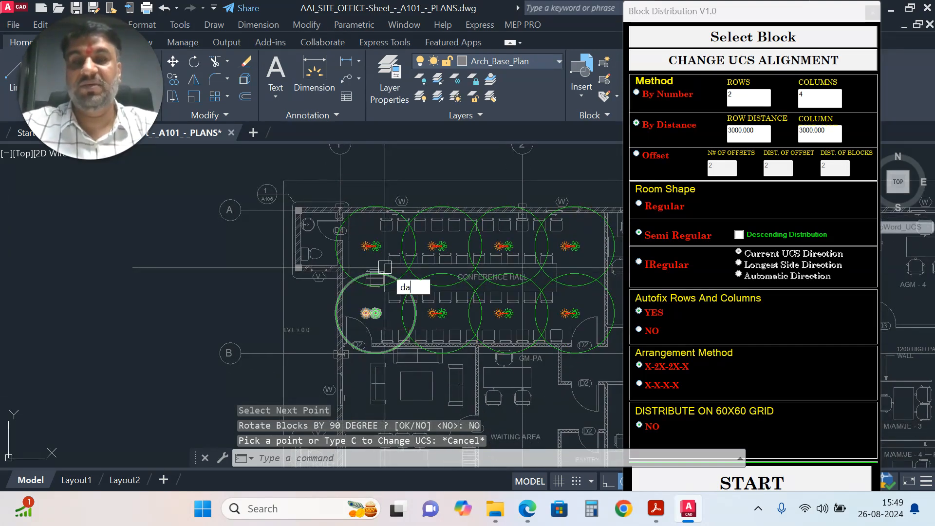
{"action": "key", "text": "Return"}
{"action": "scroll", "coordinate": [373, 254], "scroll_direction": "up", "scroll_amount": 5}
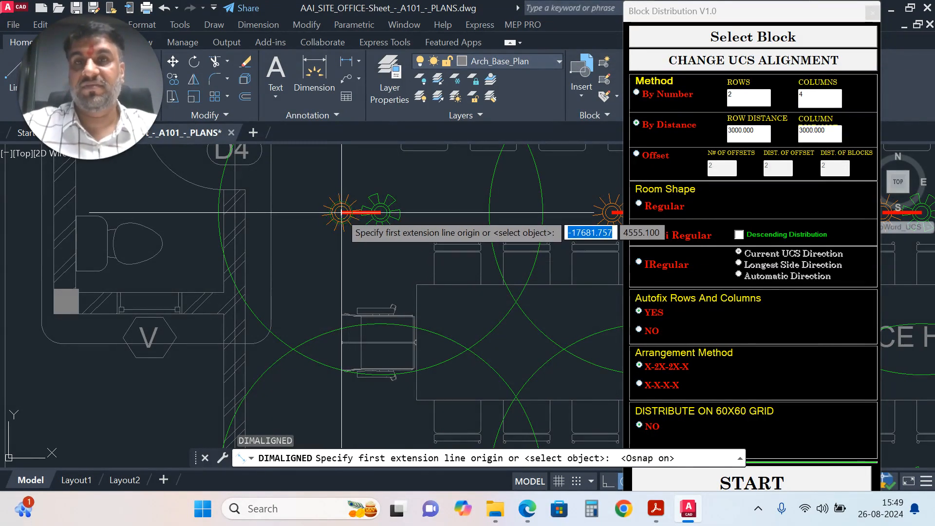
{"action": "left_click", "coordinate": [381, 213]}
{"action": "scroll", "coordinate": [380, 213], "scroll_direction": "down", "scroll_amount": 3}
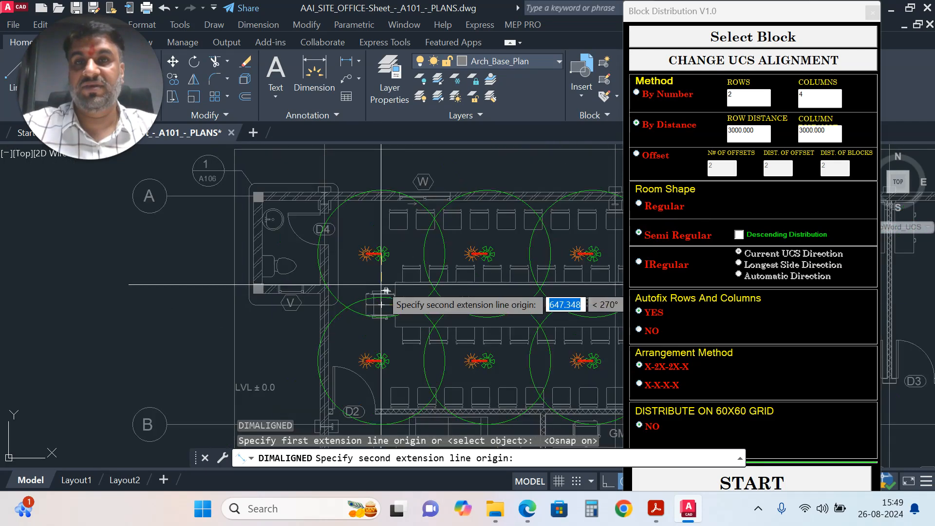
{"action": "scroll", "coordinate": [382, 194], "scroll_direction": "up", "scroll_amount": 3}
{"action": "left_click", "coordinate": [383, 185]}
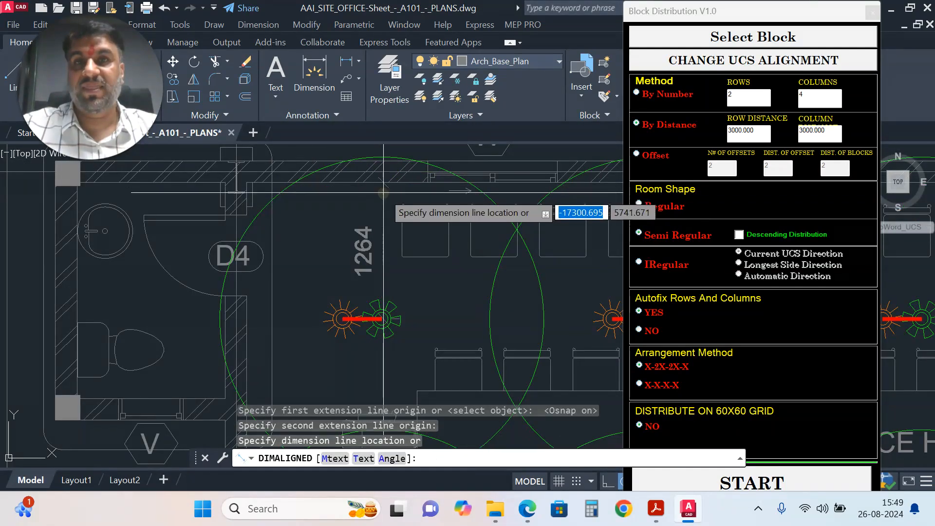
{"action": "middle_click_drag", "start_coordinate": [386, 262], "coordinate": [365, 180]}
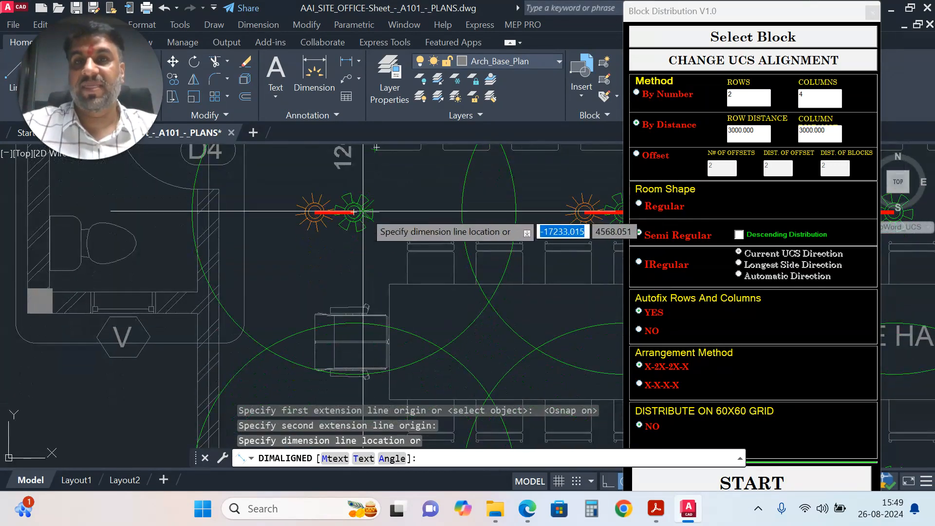
{"action": "key", "text": "Escape"}
Step: Measure the aligned distance between the upper and lower blocks in the conference hall's first column without placing the dimension
{"action": "key", "text": "Return"}
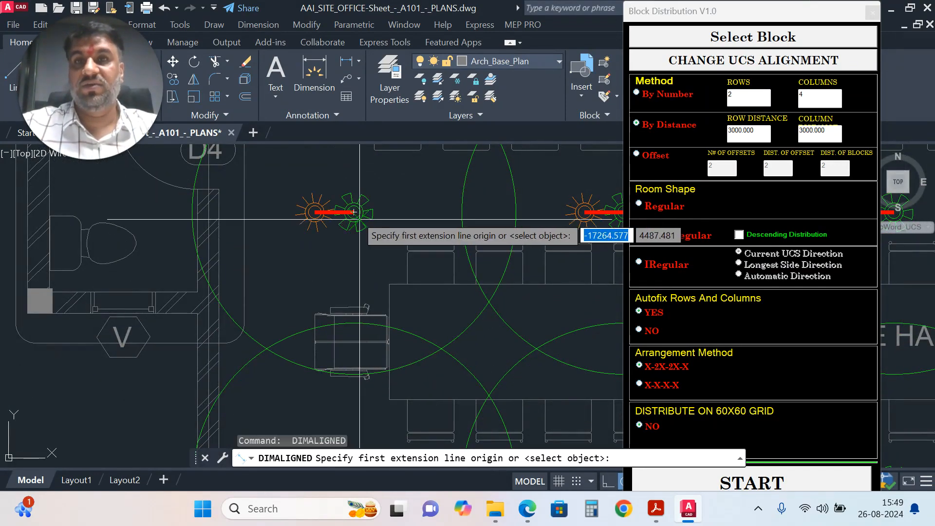
{"action": "left_click", "coordinate": [354, 212]}
{"action": "scroll", "coordinate": [353, 212], "scroll_direction": "down", "scroll_amount": 2}
{"action": "middle_click_drag", "start_coordinate": [351, 185], "coordinate": [361, 263]}
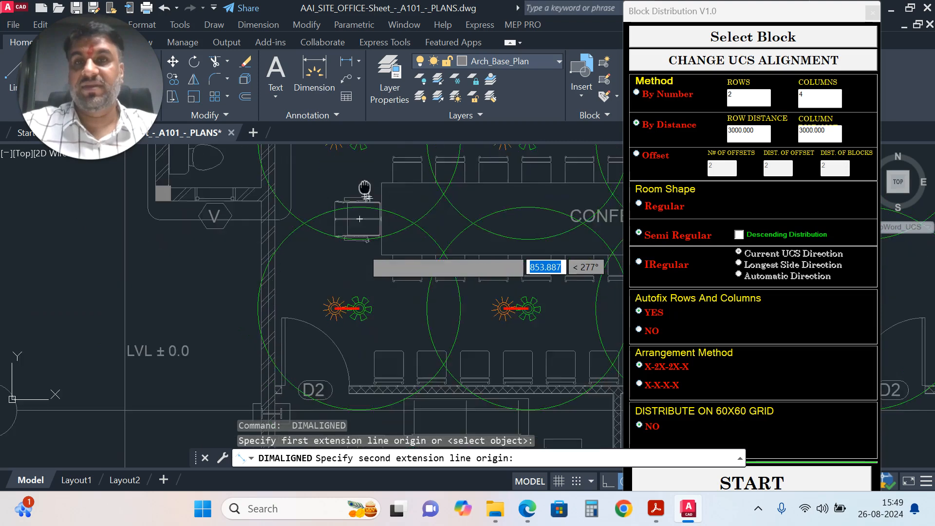
{"action": "scroll", "coordinate": [365, 312], "scroll_direction": "up", "scroll_amount": 5}
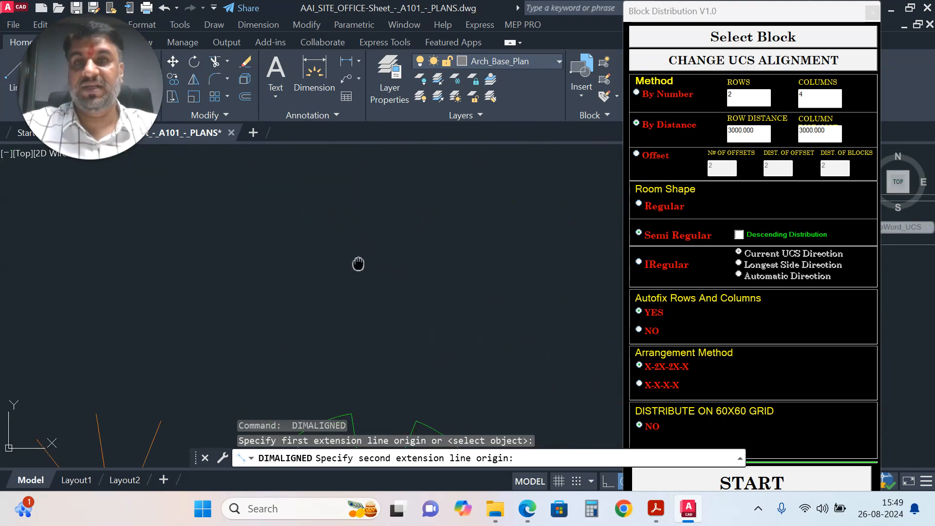
{"action": "scroll", "coordinate": [372, 203], "scroll_direction": "down", "scroll_amount": 4}
{"action": "left_click", "coordinate": [373, 295]}
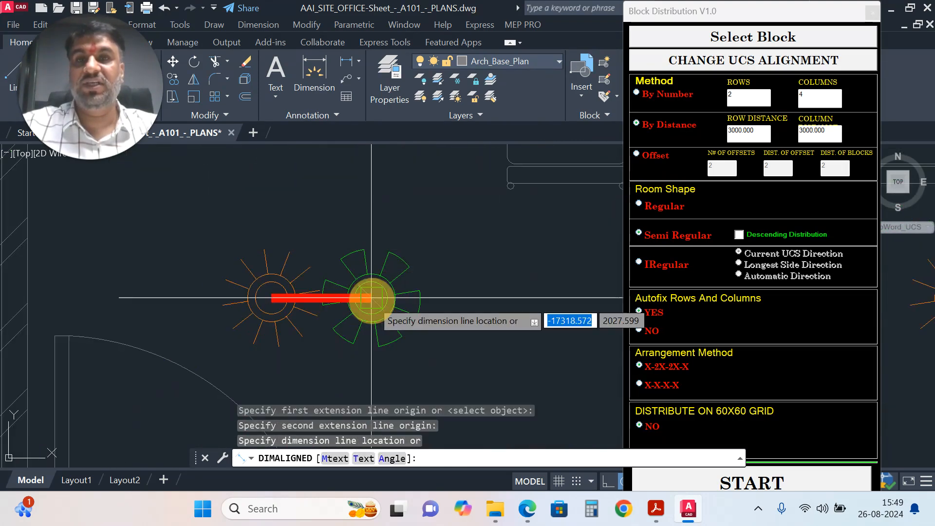
{"action": "scroll", "coordinate": [361, 296], "scroll_direction": "down", "scroll_amount": 6}
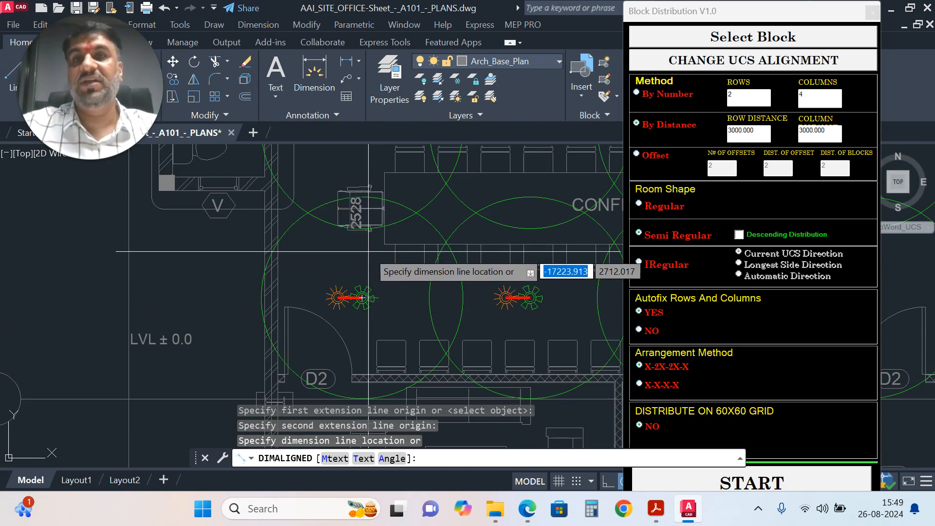
{"action": "middle_click_drag", "start_coordinate": [362, 297], "coordinate": [344, 348]}
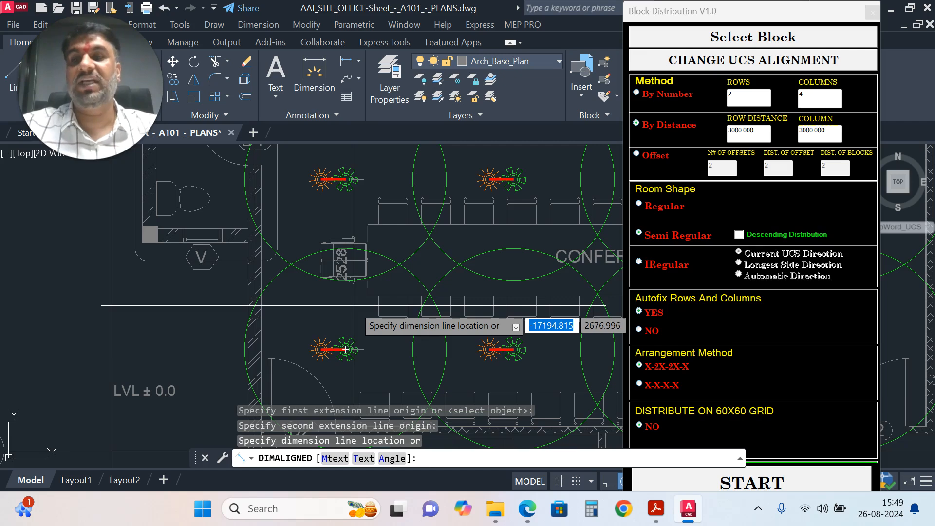
{"action": "key", "text": "Escape"}
{"action": "scroll", "coordinate": [350, 302], "scroll_direction": "down", "scroll_amount": 5}
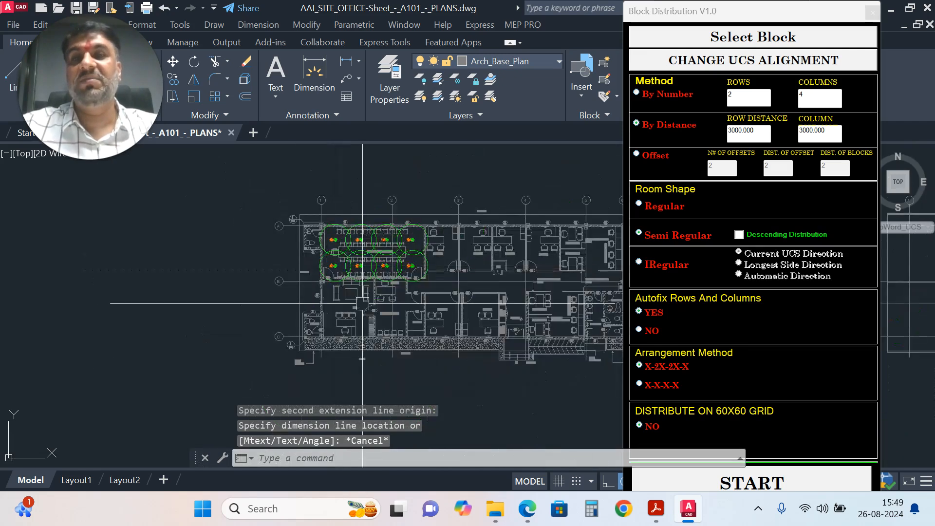
{"action": "scroll", "coordinate": [363, 319], "scroll_direction": "down", "scroll_amount": 3}
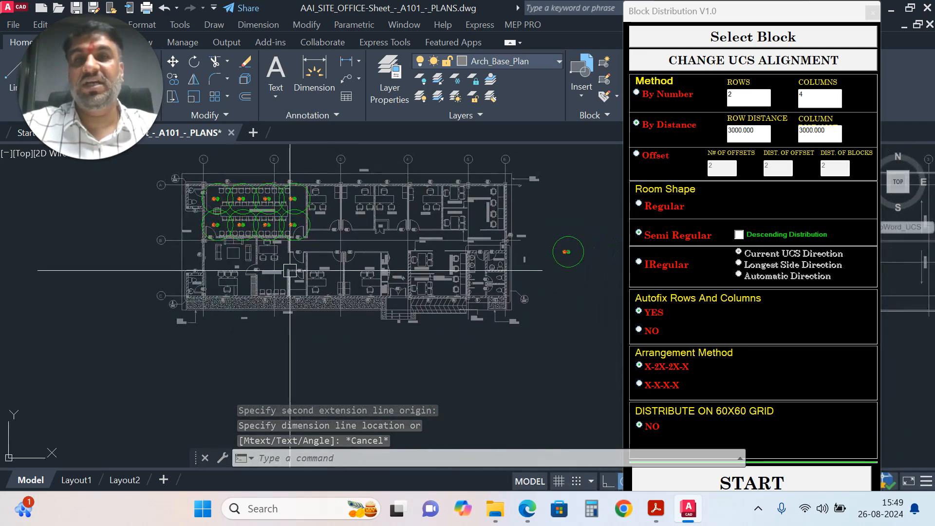
{"action": "scroll", "coordinate": [286, 278], "scroll_direction": "down", "scroll_amount": 2}
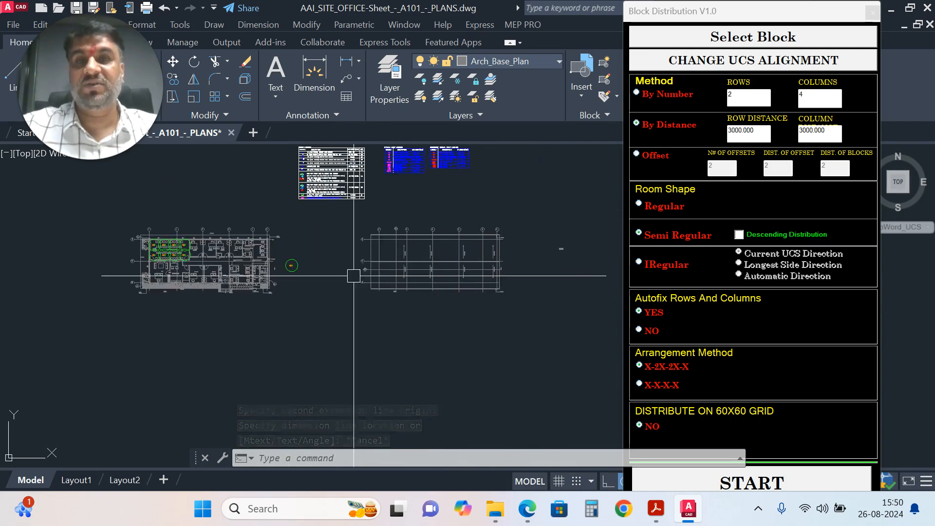
{"action": "scroll", "coordinate": [393, 255], "scroll_direction": "up", "scroll_amount": 6}
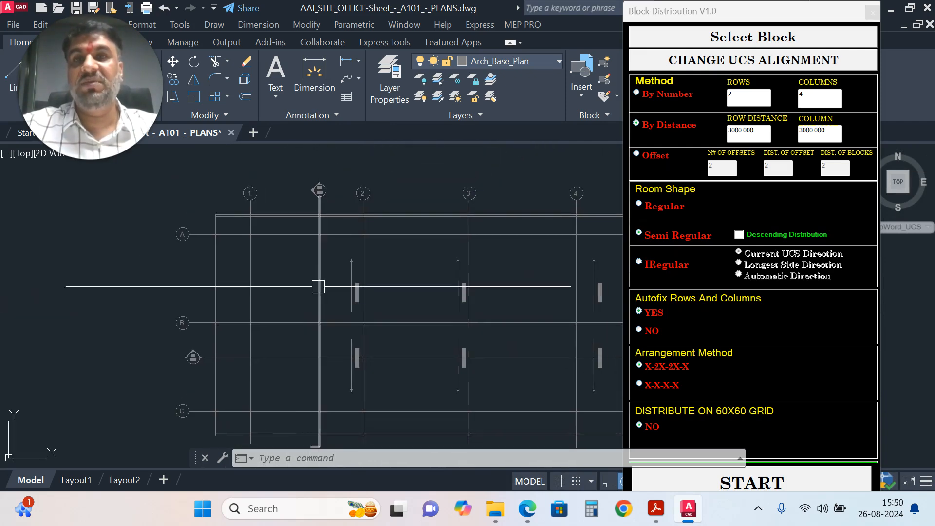
{"action": "middle_click_drag", "start_coordinate": [439, 288], "coordinate": [392, 266]}
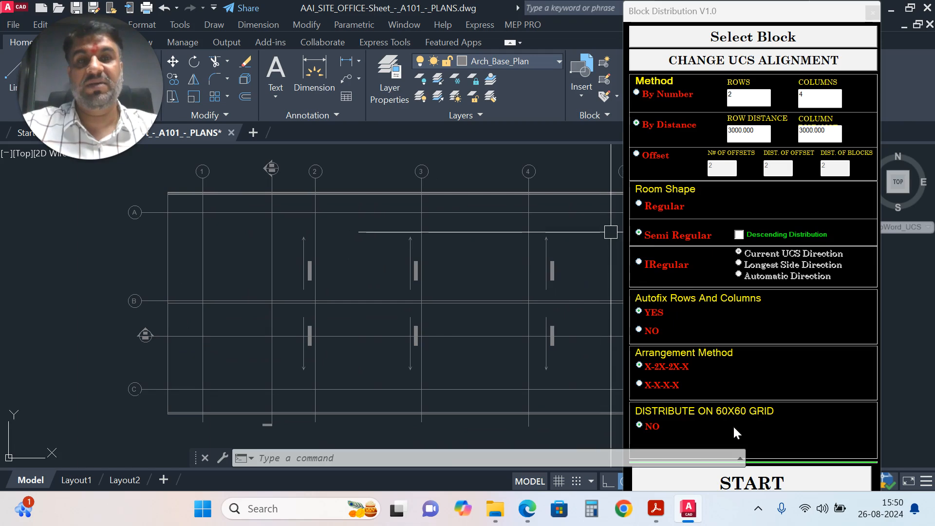
{"action": "scroll", "coordinate": [499, 292], "scroll_direction": "down", "scroll_amount": 5}
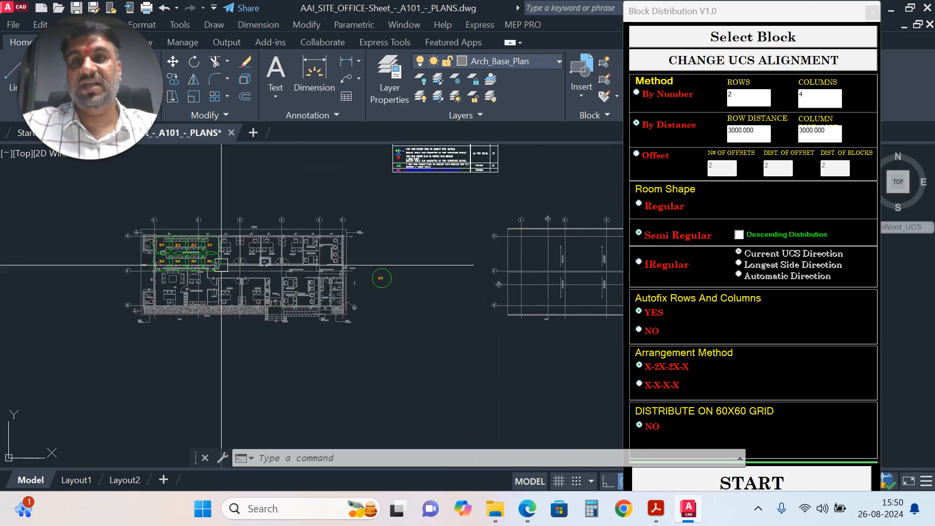
{"action": "scroll", "coordinate": [221, 265], "scroll_direction": "up", "scroll_amount": 5}
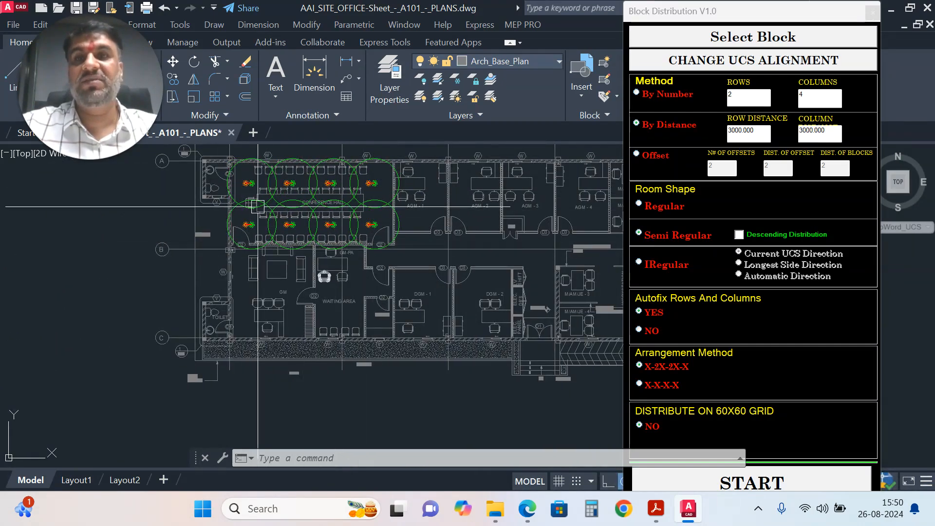
Step: Start the distribution and pick the GM room's upper-right inner corner as the start point
{"action": "left_click", "coordinate": [762, 483]}
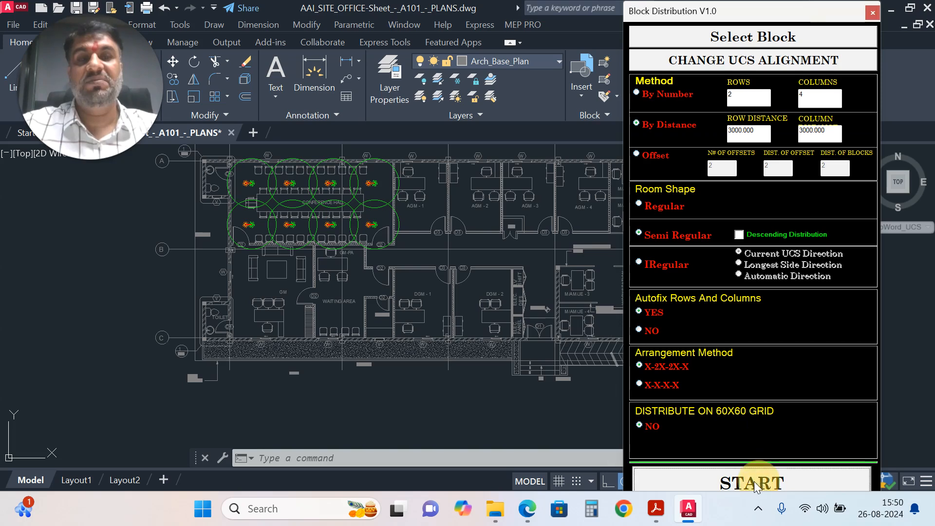
{"action": "scroll", "coordinate": [218, 255], "scroll_direction": "up", "scroll_amount": 2}
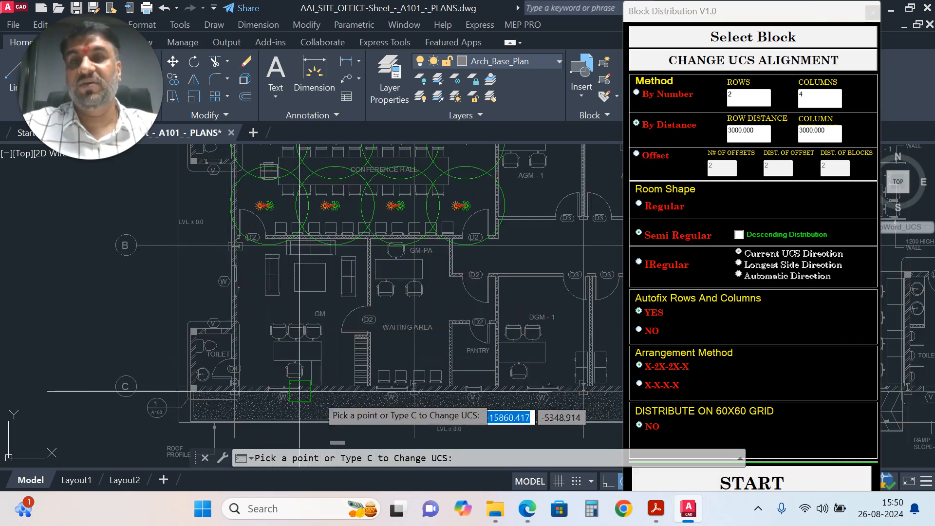
{"action": "scroll", "coordinate": [376, 246], "scroll_direction": "up", "scroll_amount": 8}
{"action": "scroll", "coordinate": [378, 247], "scroll_direction": "up", "scroll_amount": 5}
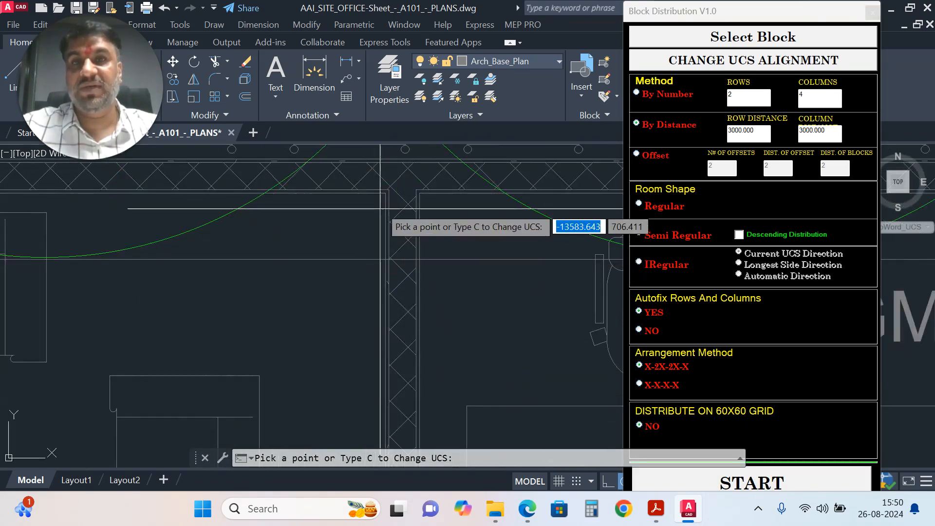
{"action": "left_click", "coordinate": [394, 154]}
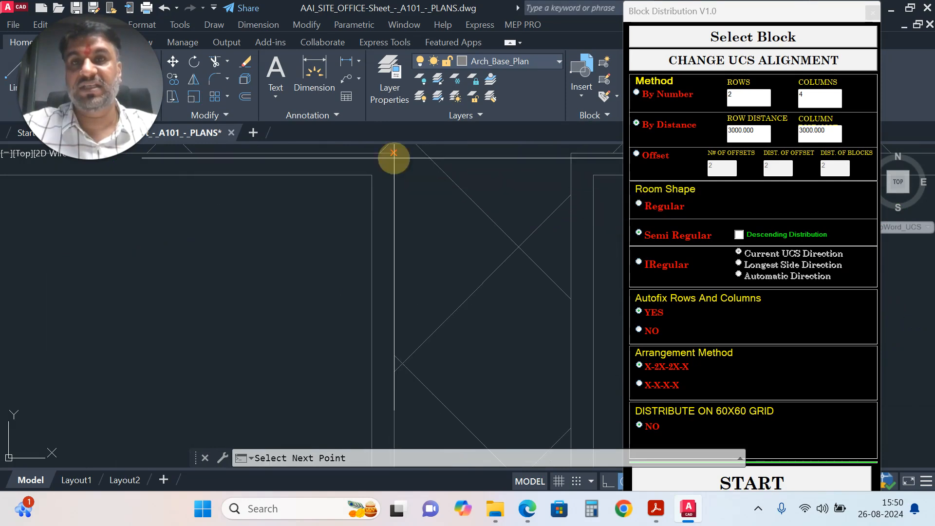
Step: Pick the GM room's lower-left inner corner as the opposite point and distribute the blocks without the 90-degree rotation
{"action": "scroll", "coordinate": [459, 190], "scroll_direction": "down", "scroll_amount": 8}
{"action": "scroll", "coordinate": [322, 353], "scroll_direction": "up", "scroll_amount": 8}
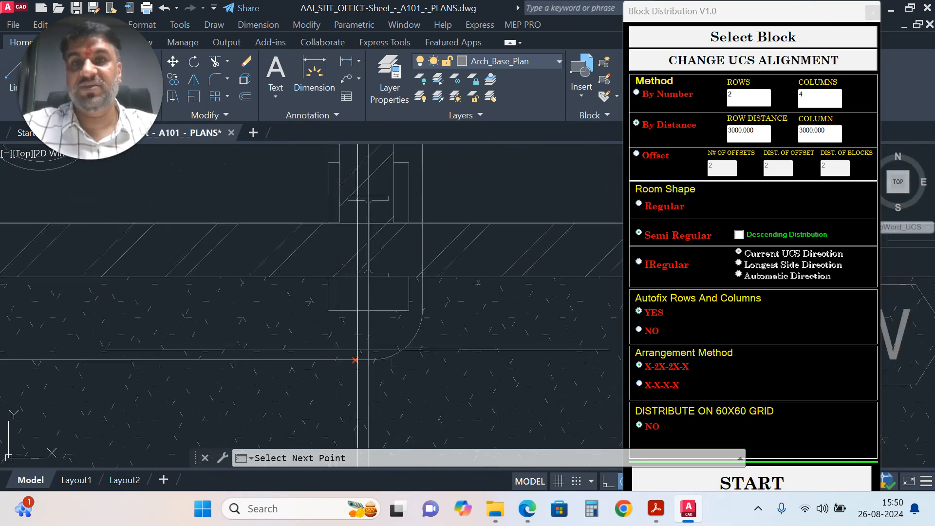
{"action": "scroll", "coordinate": [462, 242], "scroll_direction": "down", "scroll_amount": 7}
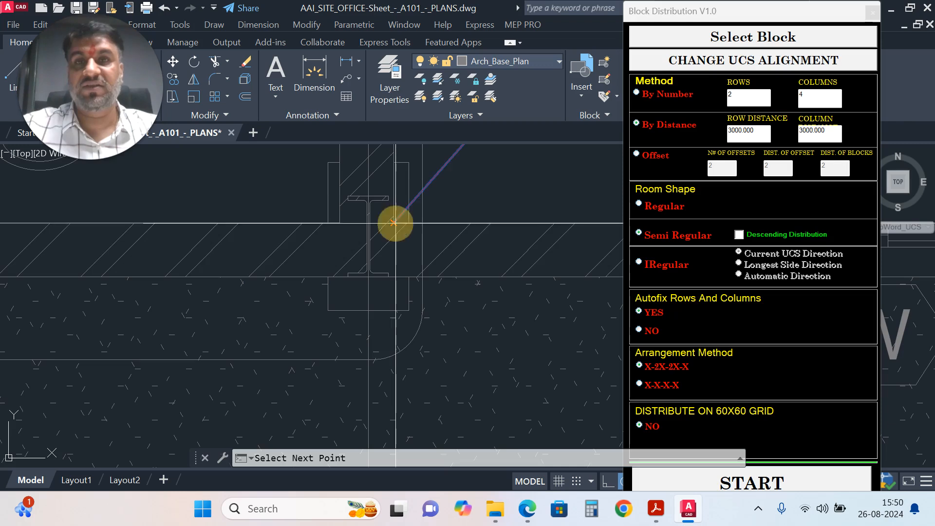
{"action": "scroll", "coordinate": [297, 271], "scroll_direction": "down", "scroll_amount": 3}
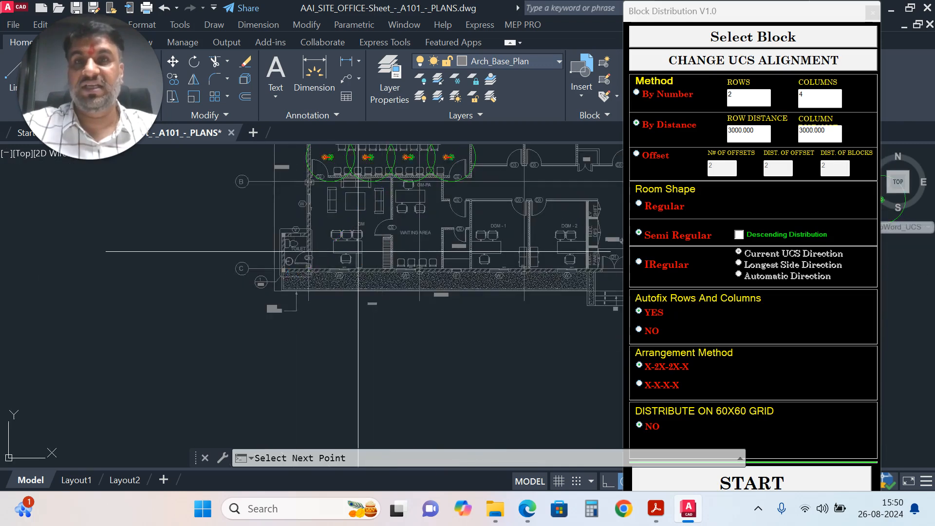
{"action": "left_click", "coordinate": [358, 251]}
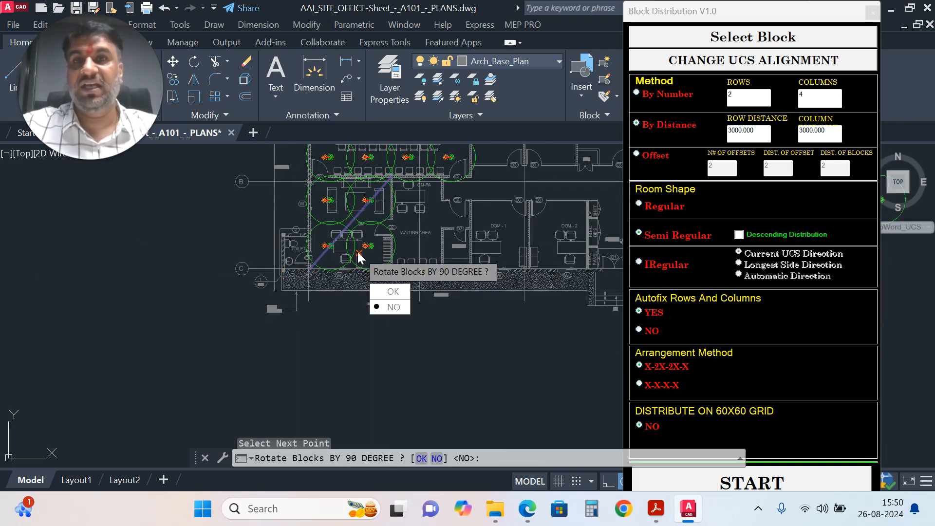
{"action": "left_click", "coordinate": [393, 307]}
Step: Pick the upper-left corner of the roof plan beside the office plan as the start point of the next distribution
{"action": "middle_click_drag", "start_coordinate": [479, 233], "coordinate": [312, 243]}
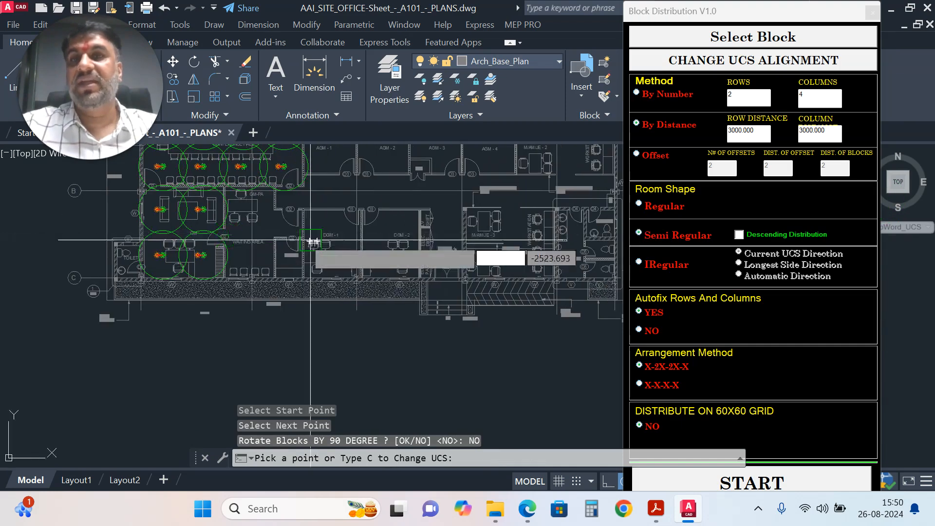
{"action": "scroll", "coordinate": [263, 246], "scroll_direction": "down", "scroll_amount": 6}
{"action": "scroll", "coordinate": [499, 223], "scroll_direction": "up", "scroll_amount": 4}
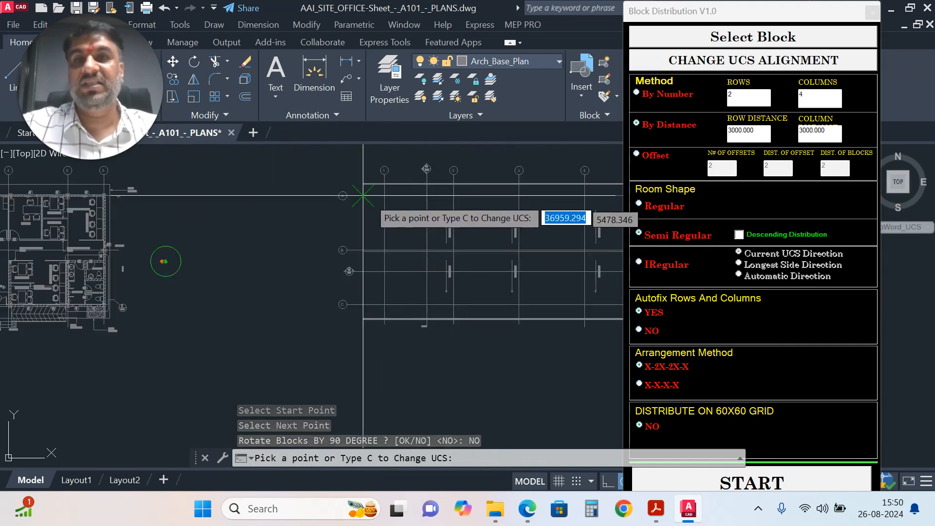
{"action": "scroll", "coordinate": [363, 196], "scroll_direction": "up", "scroll_amount": 5}
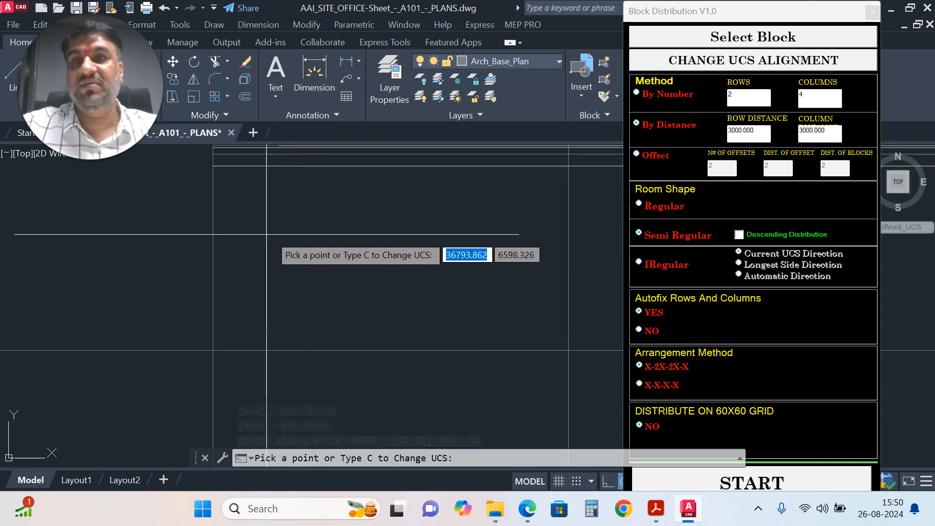
{"action": "scroll", "coordinate": [266, 234], "scroll_direction": "down", "scroll_amount": 2}
{"action": "left_click", "coordinate": [229, 194]}
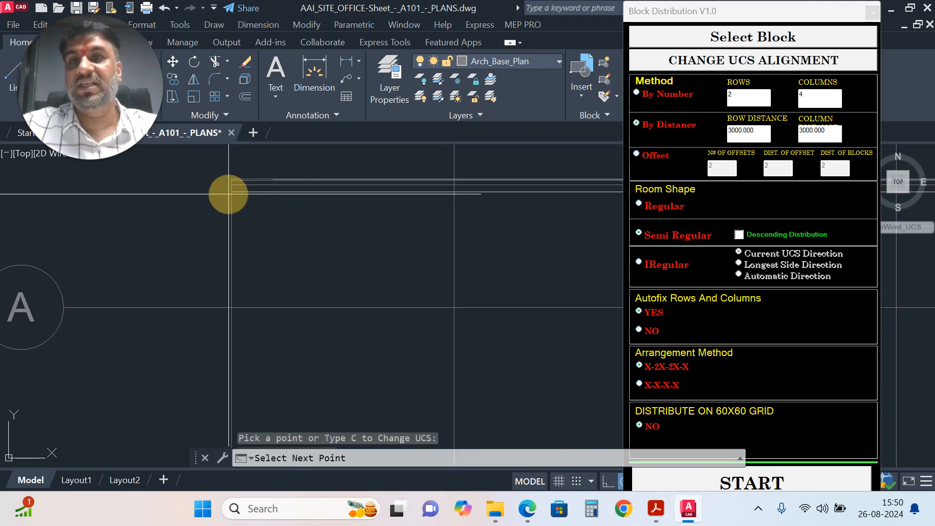
Step: Pick the roof plan's lower-right corner near the gutter label, distribute the blocks without the 90-degree rotation, and leave the command
{"action": "scroll", "coordinate": [138, 189], "scroll_direction": "down", "scroll_amount": 3}
{"action": "scroll", "coordinate": [366, 314], "scroll_direction": "up", "scroll_amount": 8}
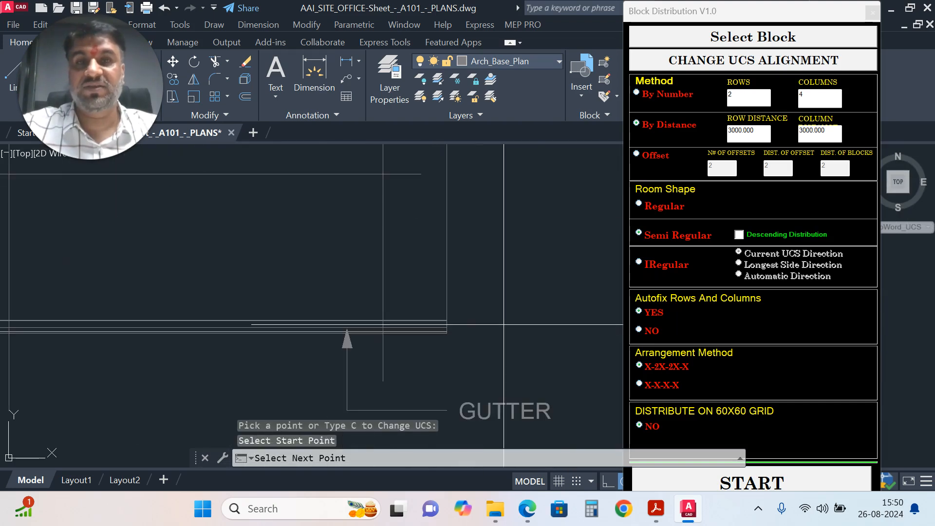
{"action": "left_click", "coordinate": [447, 320]}
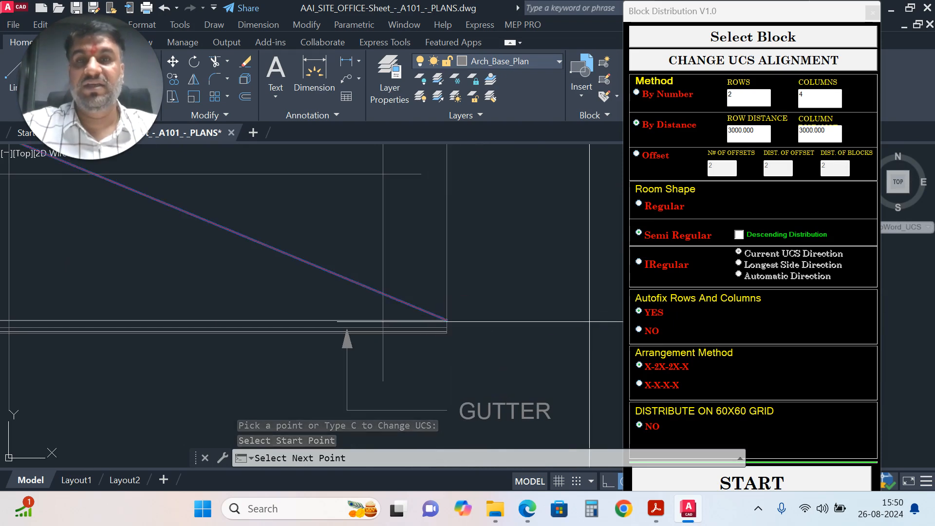
{"action": "scroll", "coordinate": [505, 307], "scroll_direction": "down", "scroll_amount": 5}
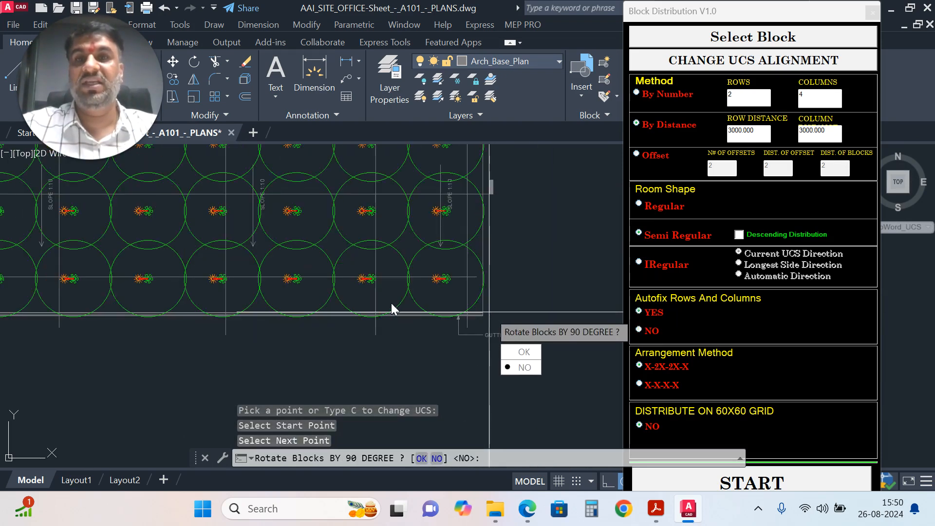
{"action": "left_click", "coordinate": [509, 368]}
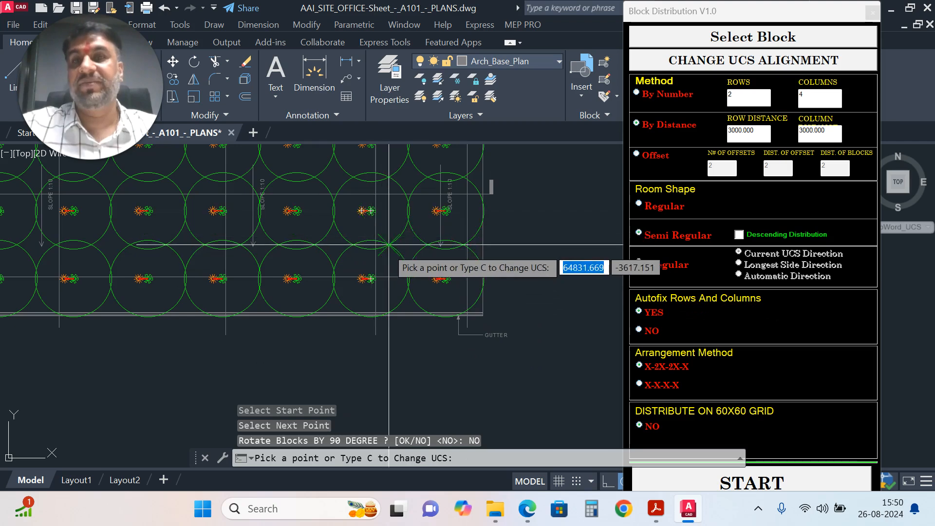
{"action": "key", "text": "Escape"}
{"action": "key", "text": "Escape"}
{"action": "key", "text": "Escape"}
Step: Add an aligned dimension between two vertically adjacent sprinkler blocks in the roof plan's two lowest rows
{"action": "type", "text": "da"}
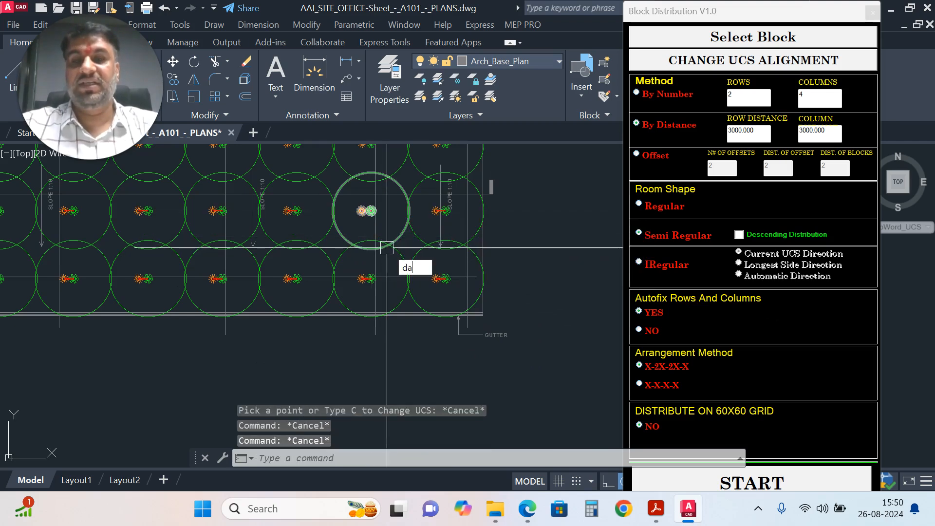
{"action": "type", "text": "l"}
{"action": "key", "text": "Return"}
{"action": "scroll", "coordinate": [357, 217], "scroll_direction": "up", "scroll_amount": 7}
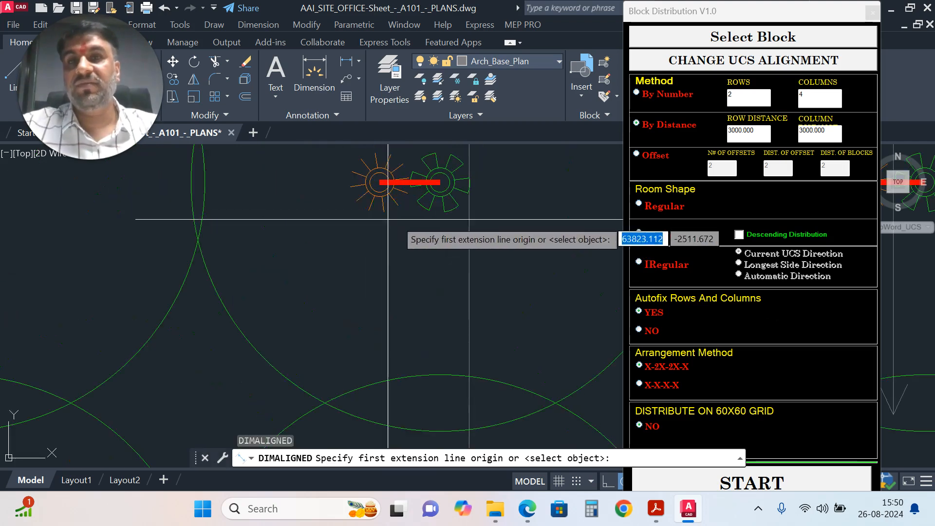
{"action": "left_click", "coordinate": [436, 194]}
{"action": "scroll", "coordinate": [413, 227], "scroll_direction": "down", "scroll_amount": 7}
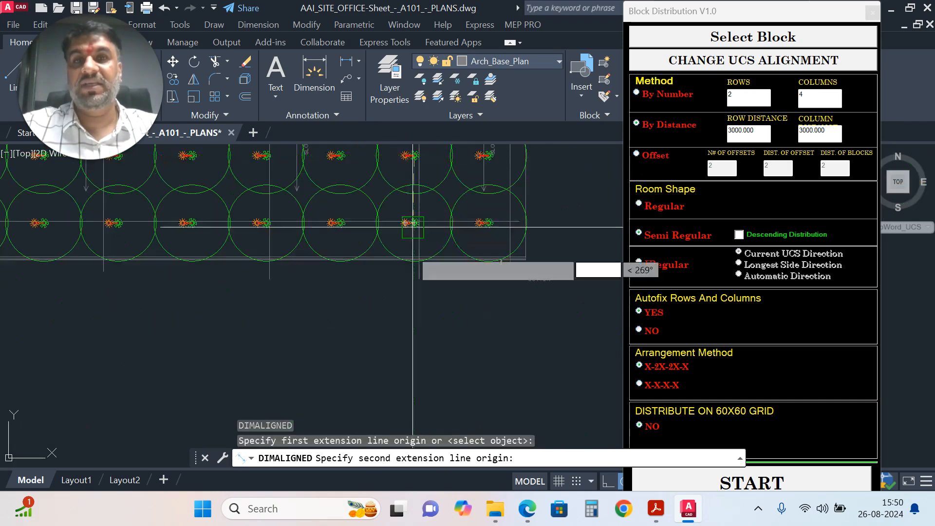
{"action": "scroll", "coordinate": [413, 223], "scroll_direction": "up", "scroll_amount": 7}
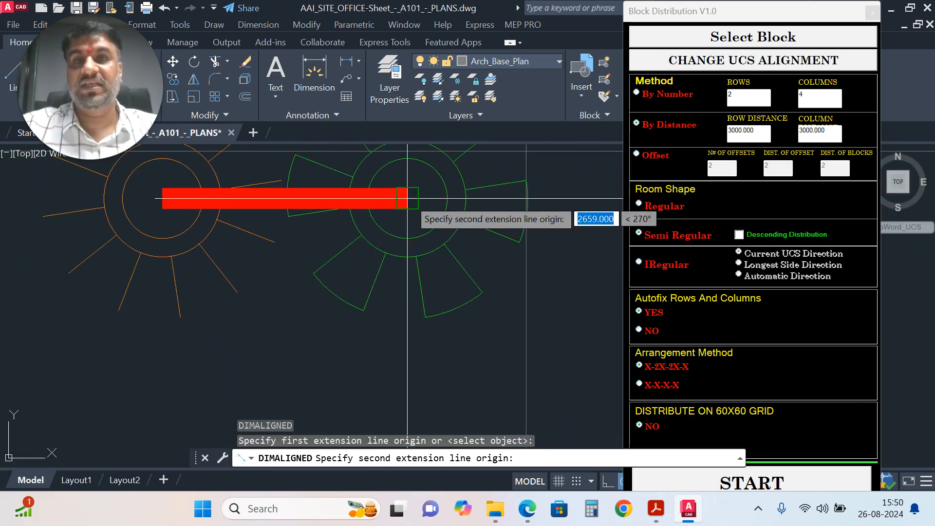
{"action": "left_click", "coordinate": [407, 198]}
{"action": "scroll", "coordinate": [409, 214], "scroll_direction": "down", "scroll_amount": 7}
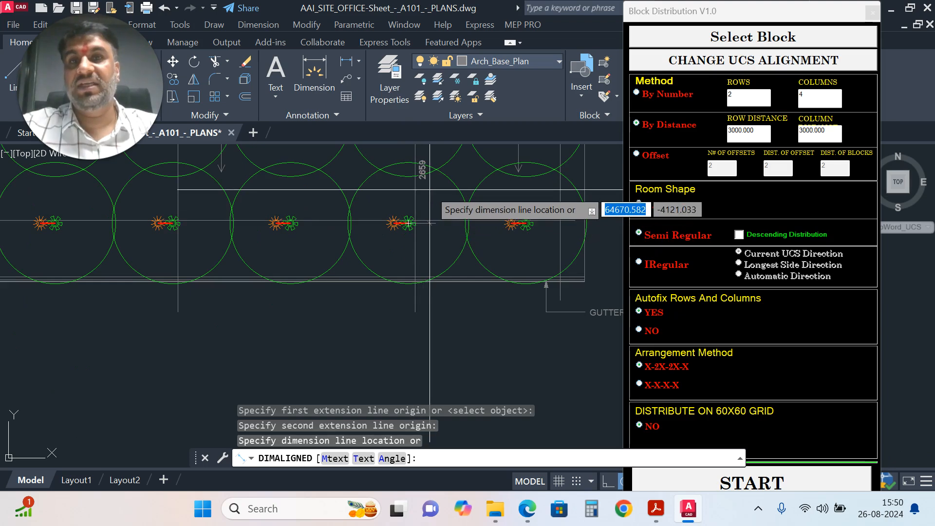
{"action": "left_click", "coordinate": [430, 189]}
{"action": "scroll", "coordinate": [434, 195], "scroll_direction": "up", "scroll_amount": 4}
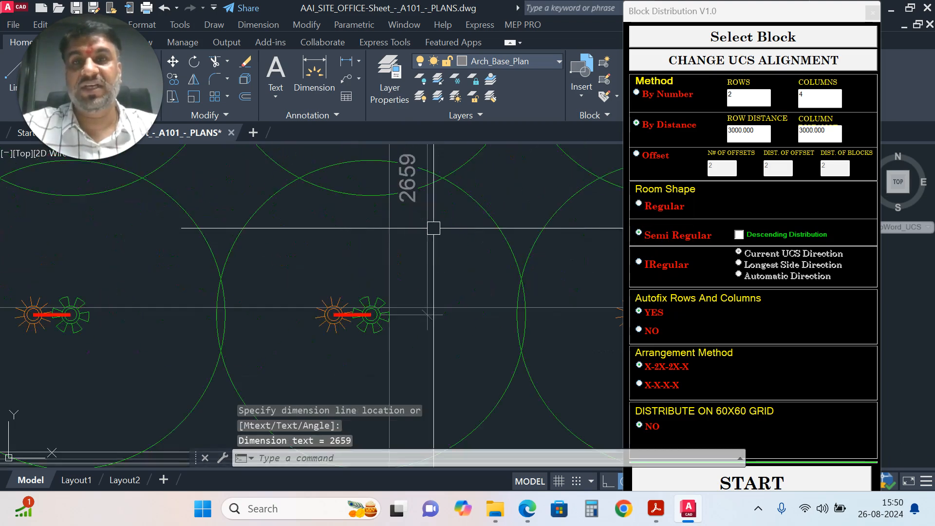
{"action": "scroll", "coordinate": [432, 227], "scroll_direction": "down", "scroll_amount": 6}
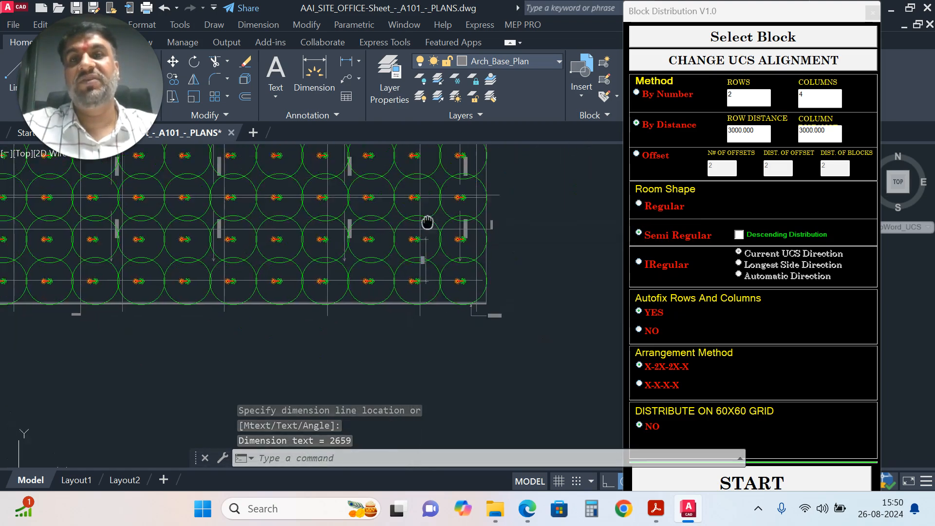
Step: Erase the aligned dimension between the two sprinkler blocks in the roof plan
{"action": "middle_click_drag", "start_coordinate": [428, 222], "coordinate": [416, 295]}
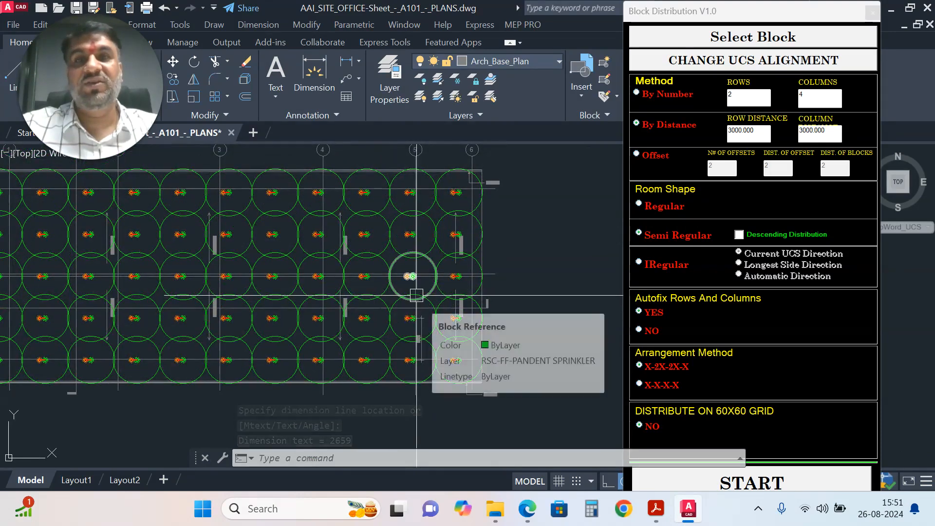
{"action": "scroll", "coordinate": [419, 364], "scroll_direction": "up", "scroll_amount": 3}
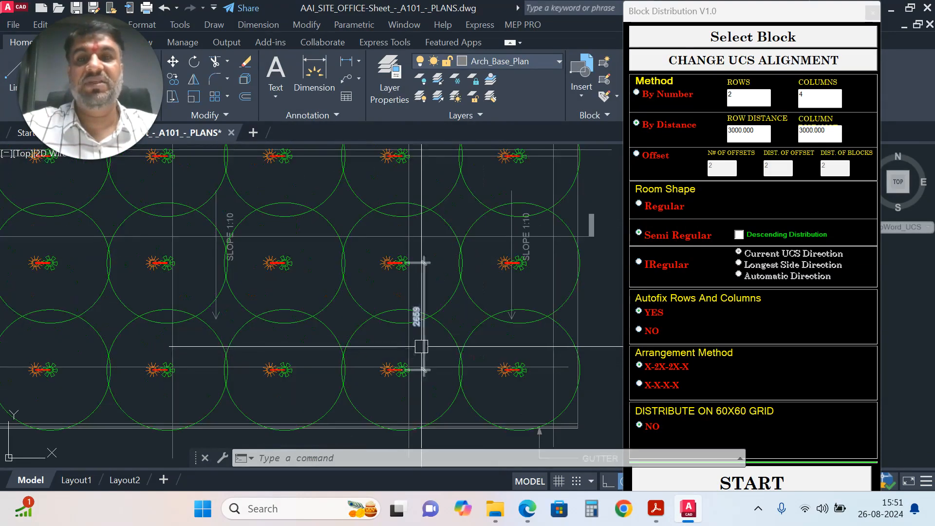
{"action": "left_click", "coordinate": [420, 372]}
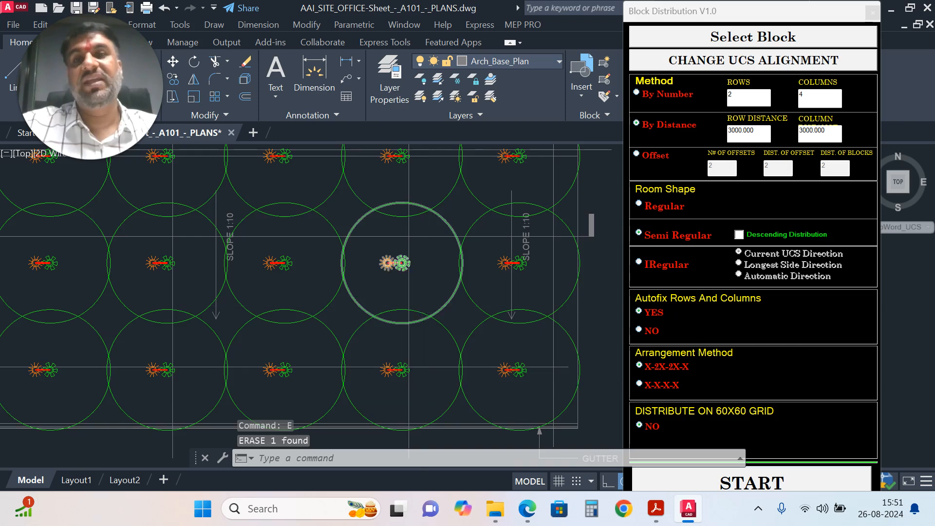
Step: Examine the distributed blocks across the roof plan, the conference hall and the GM room
{"action": "scroll", "coordinate": [419, 282], "scroll_direction": "down", "scroll_amount": 6}
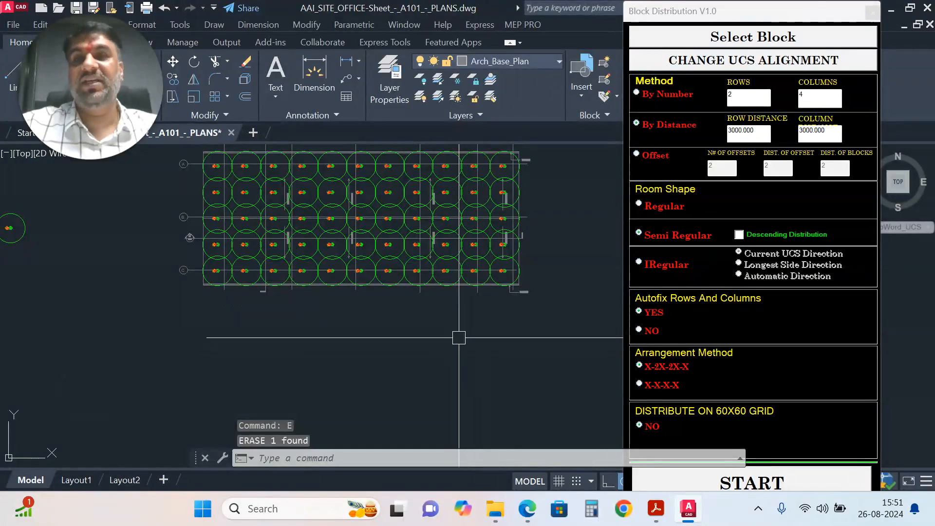
{"action": "middle_click_drag", "start_coordinate": [388, 312], "coordinate": [587, 318]}
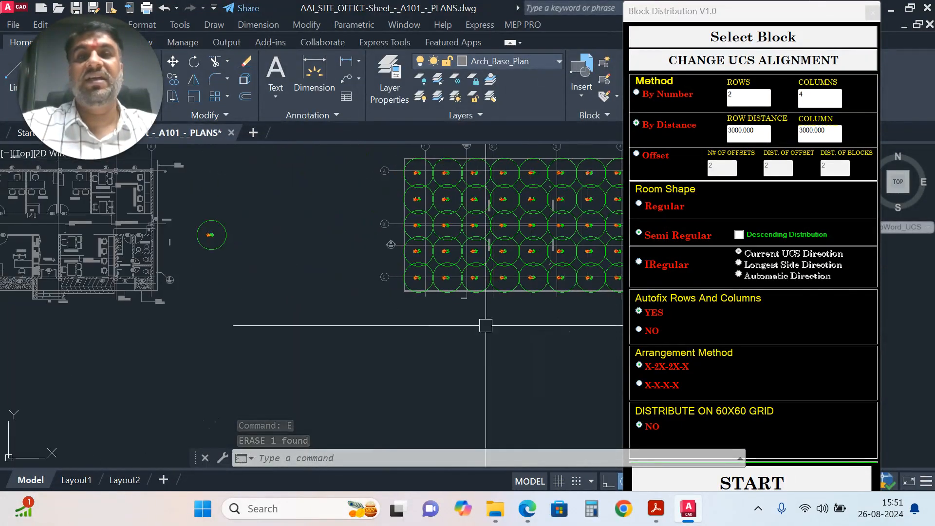
{"action": "scroll", "coordinate": [264, 293], "scroll_direction": "down", "scroll_amount": 2}
{"action": "middle_click_drag", "start_coordinate": [311, 296], "coordinate": [437, 281]}
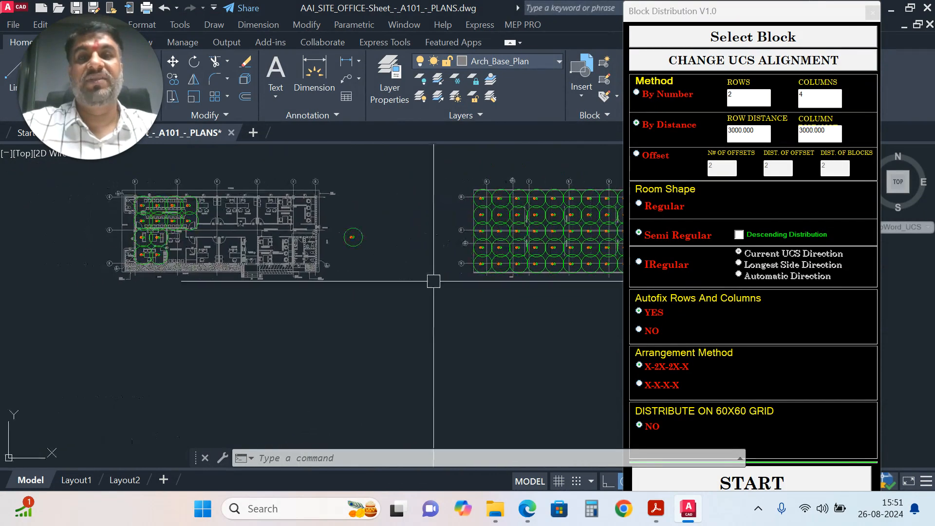
{"action": "scroll", "coordinate": [150, 265], "scroll_direction": "up", "scroll_amount": 2}
{"action": "scroll", "coordinate": [146, 195], "scroll_direction": "up", "scroll_amount": 4}
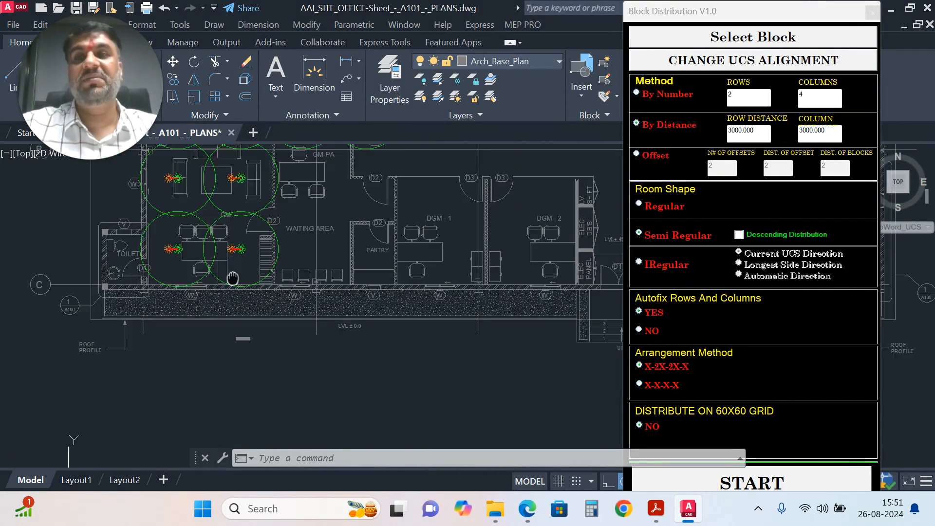
{"action": "scroll", "coordinate": [205, 320], "scroll_direction": "down", "scroll_amount": 6}
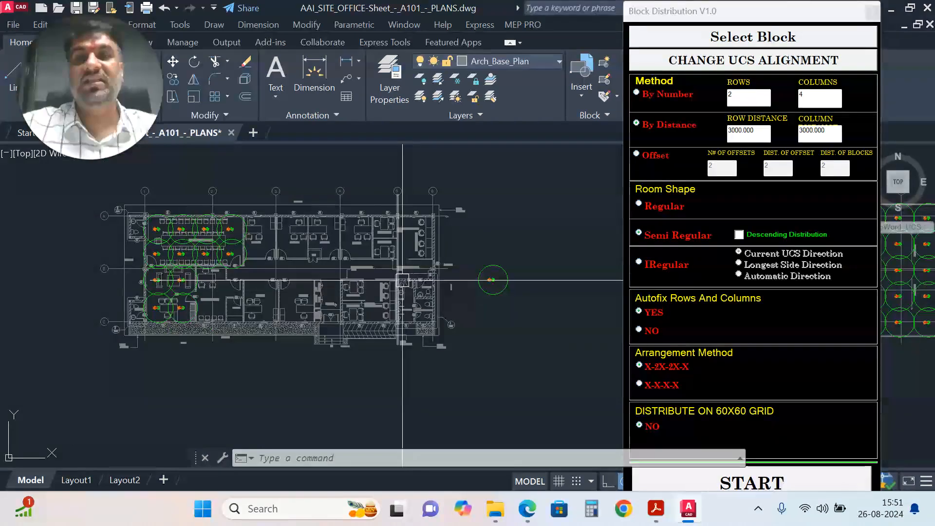
{"action": "middle_click_drag", "start_coordinate": [415, 280], "coordinate": [290, 273]}
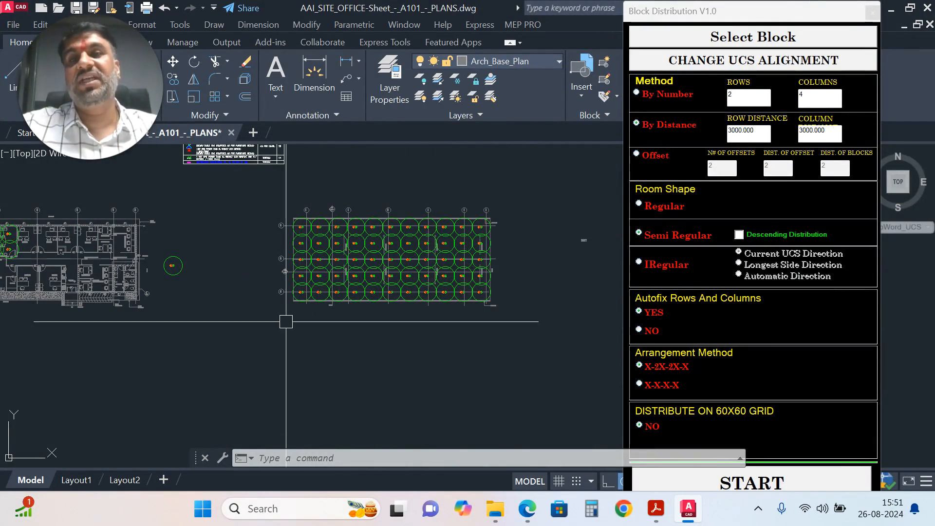
{"action": "mouse_move", "coordinate": [321, 211]}
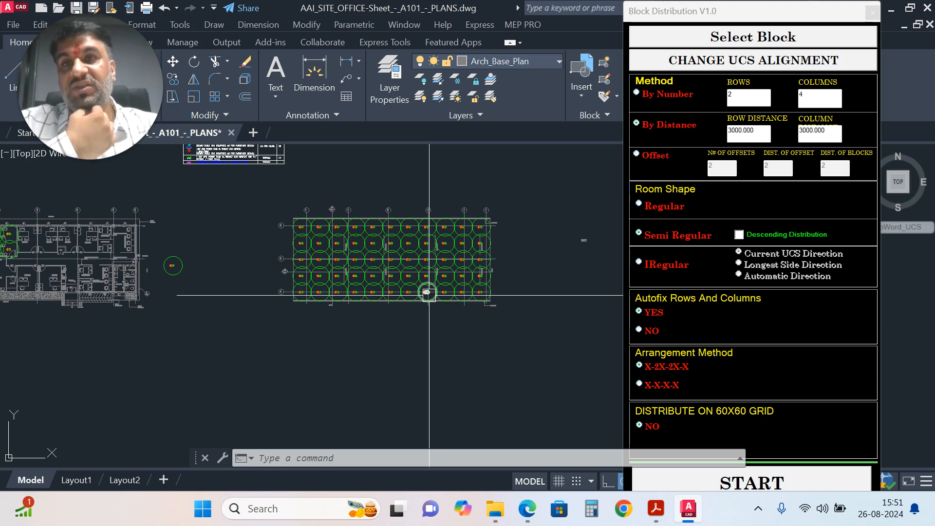
{"action": "mouse_move", "coordinate": [428, 294]}
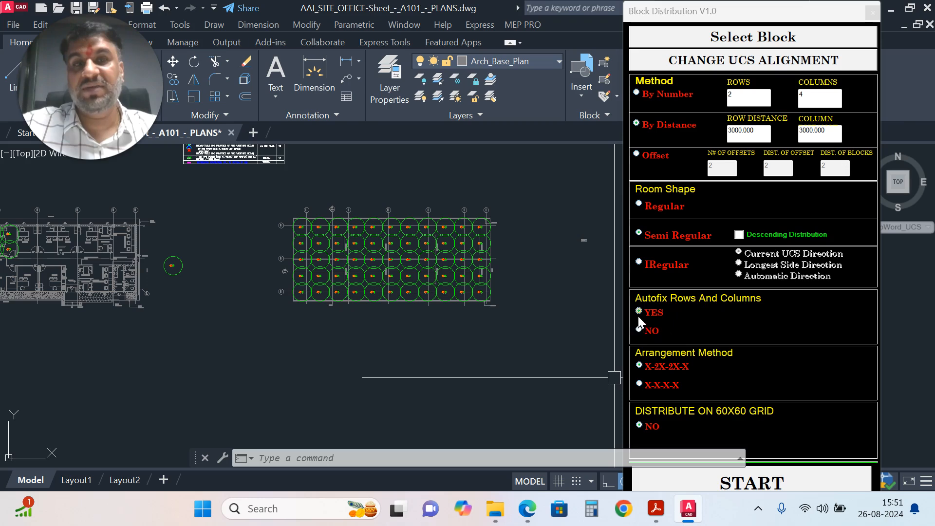
{"action": "scroll", "coordinate": [355, 271], "scroll_direction": "up", "scroll_amount": 4}
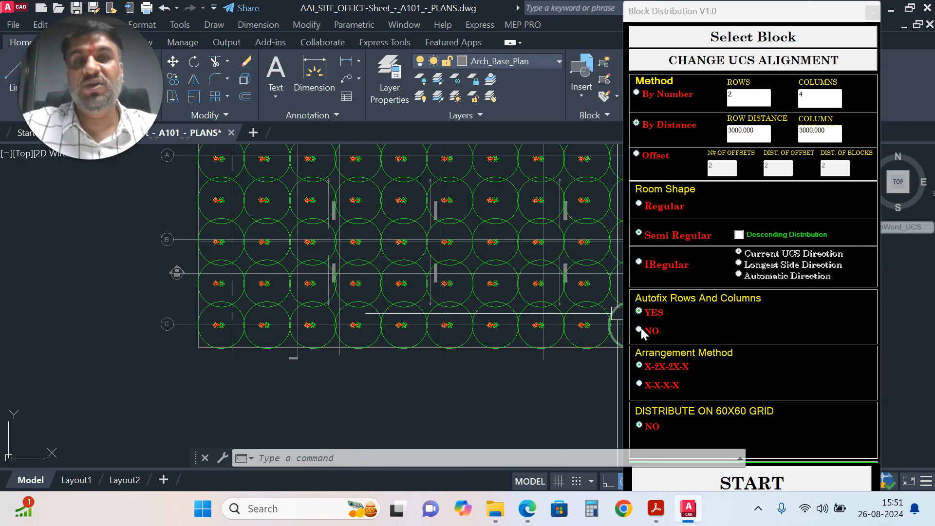
{"action": "scroll", "coordinate": [371, 317], "scroll_direction": "down", "scroll_amount": 5}
{"action": "scroll", "coordinate": [352, 278], "scroll_direction": "up", "scroll_amount": 5}
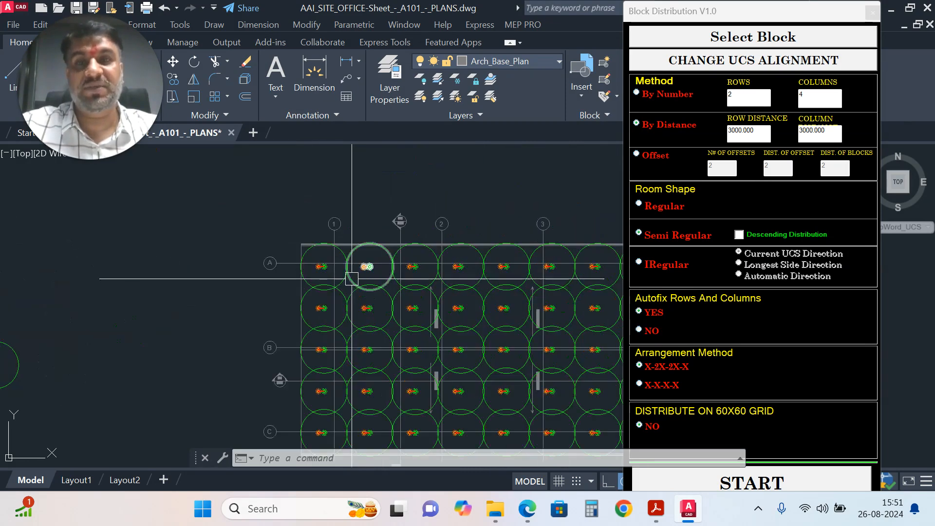
{"action": "scroll", "coordinate": [352, 279], "scroll_direction": "down", "scroll_amount": 4}
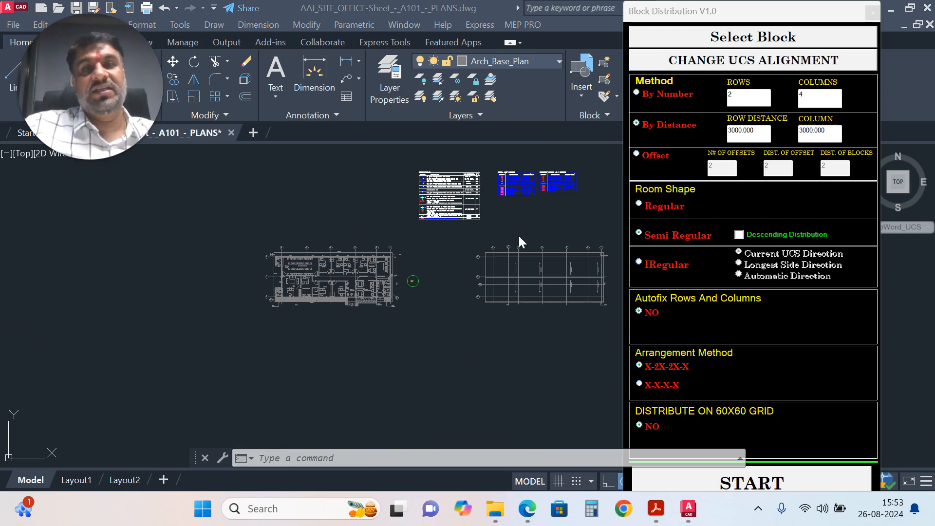
Step: Cancel any active command and close the Block Distribution palette
{"action": "scroll", "coordinate": [328, 291], "scroll_direction": "up", "scroll_amount": 3}
{"action": "scroll", "coordinate": [372, 265], "scroll_direction": "down", "scroll_amount": 1}
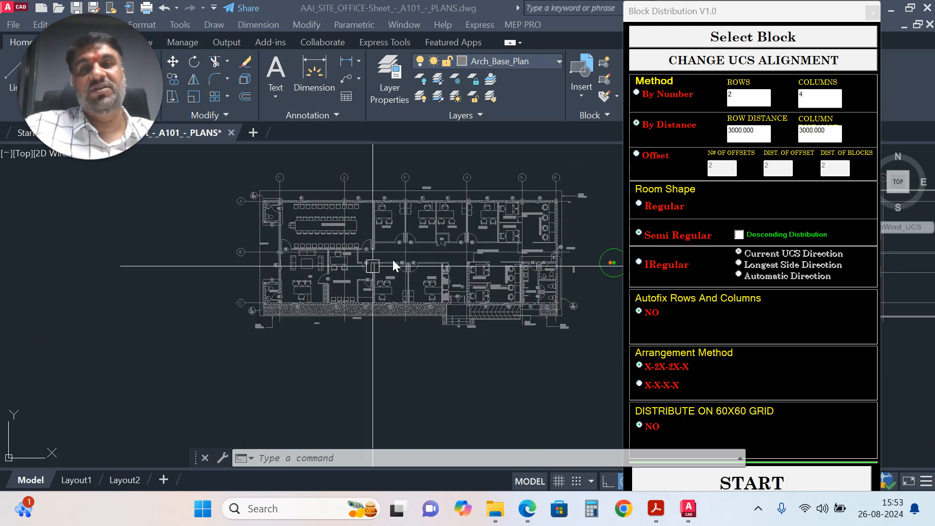
{"action": "scroll", "coordinate": [487, 268], "scroll_direction": "down", "scroll_amount": 3}
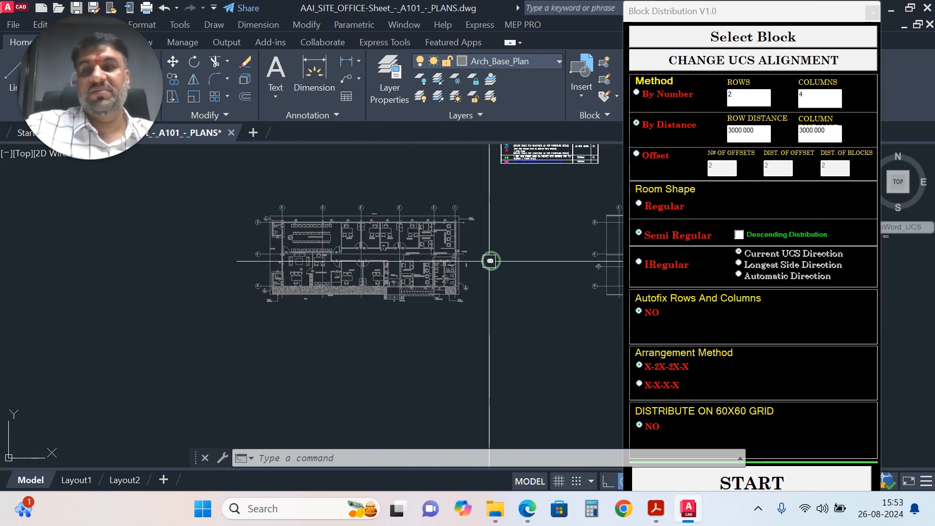
{"action": "key", "text": "Escape"}
{"action": "type", "text": "1"}
{"action": "left_click", "coordinate": [872, 12]}
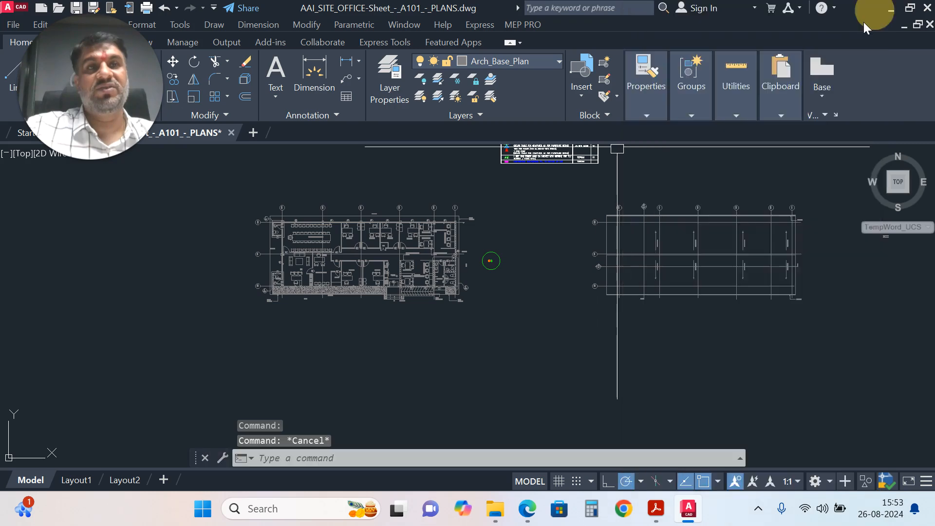
Step: Open the Block Library Editor with the MLB command
{"action": "scroll", "coordinate": [536, 322], "scroll_direction": "up", "scroll_amount": 3}
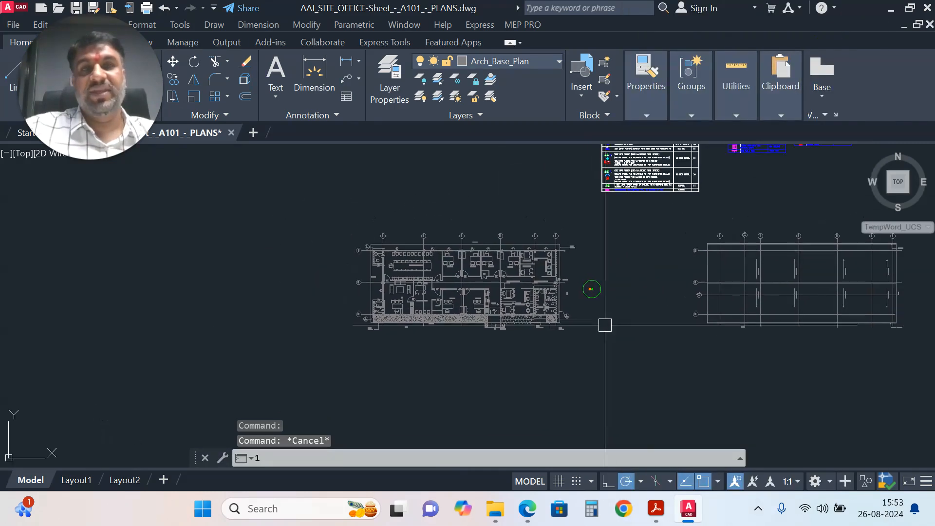
{"action": "middle_click_drag", "start_coordinate": [508, 369], "coordinate": [578, 362]}
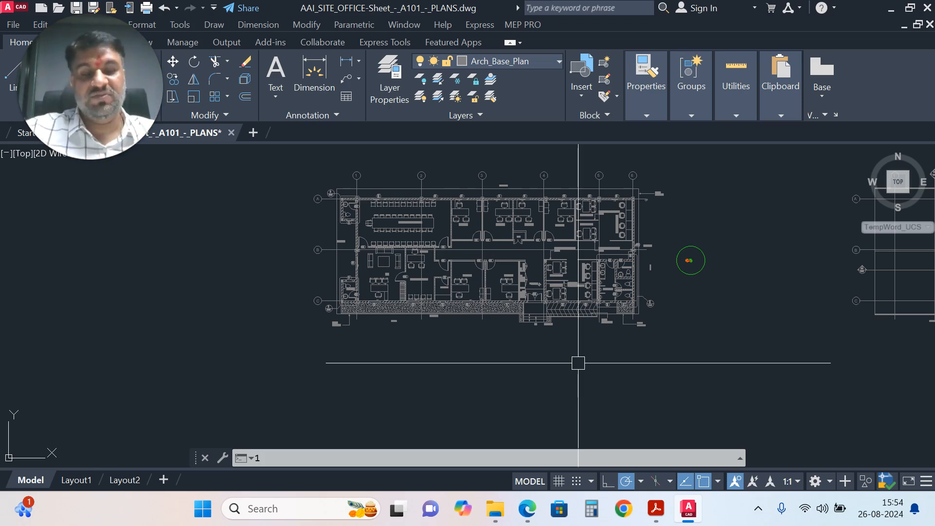
{"action": "scroll", "coordinate": [578, 363], "scroll_direction": "down", "scroll_amount": 3}
{"action": "middle_click_drag", "start_coordinate": [651, 324], "coordinate": [591, 359]}
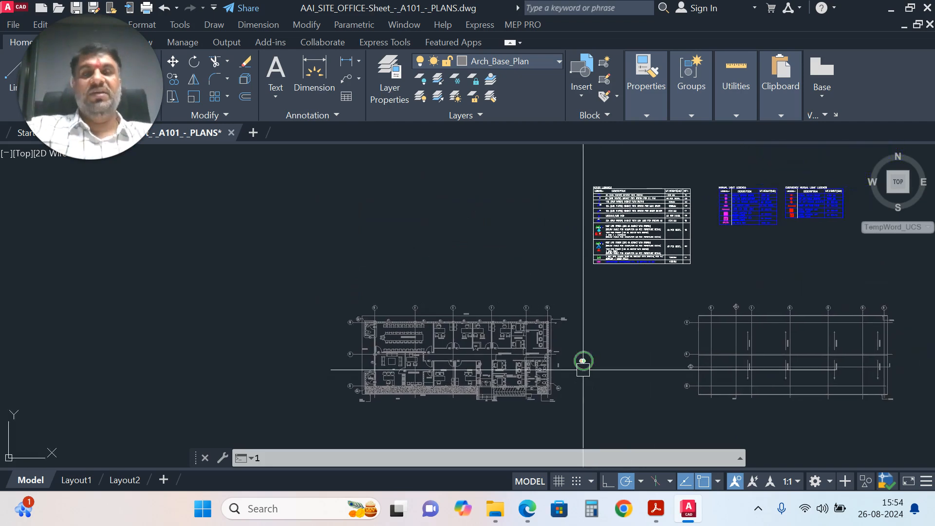
{"action": "mouse_move", "coordinate": [582, 360]}
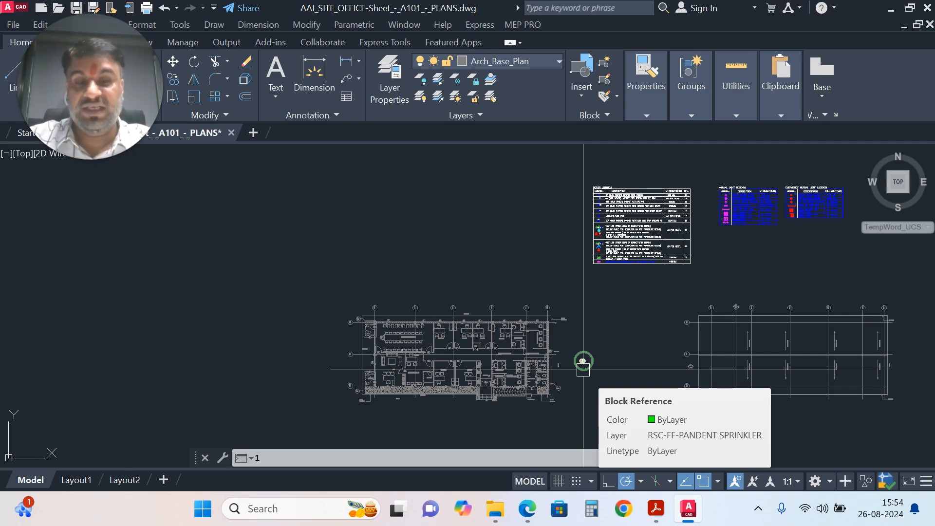
{"action": "type", "text": "mlb"}
{"action": "key", "text": "Return"}
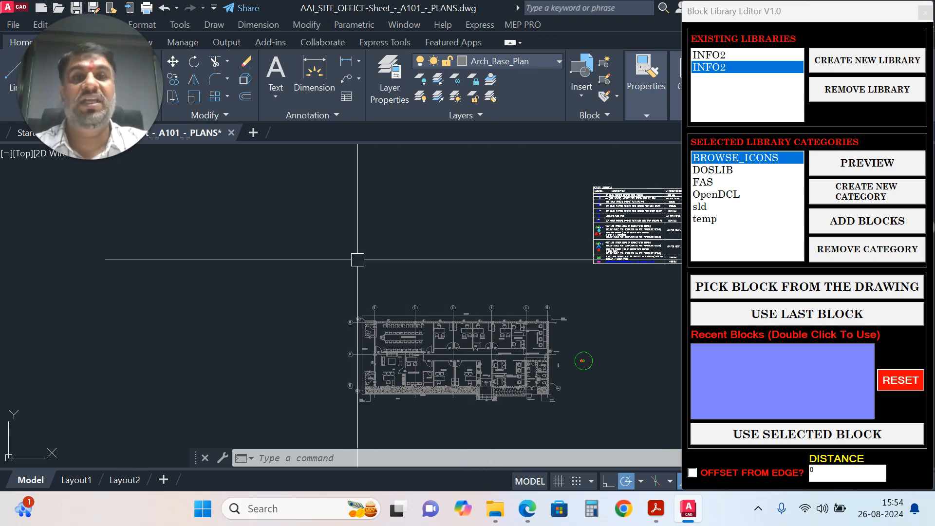
Step: Create a new block library named AIRPORT
{"action": "mouse_move", "coordinate": [527, 267]}
{"action": "middle_mouse_down"}
{"action": "mouse_move", "coordinate": [266, 276]}
{"action": "mouse_move", "coordinate": [253, 288]}
{"action": "middle_mouse_up"}
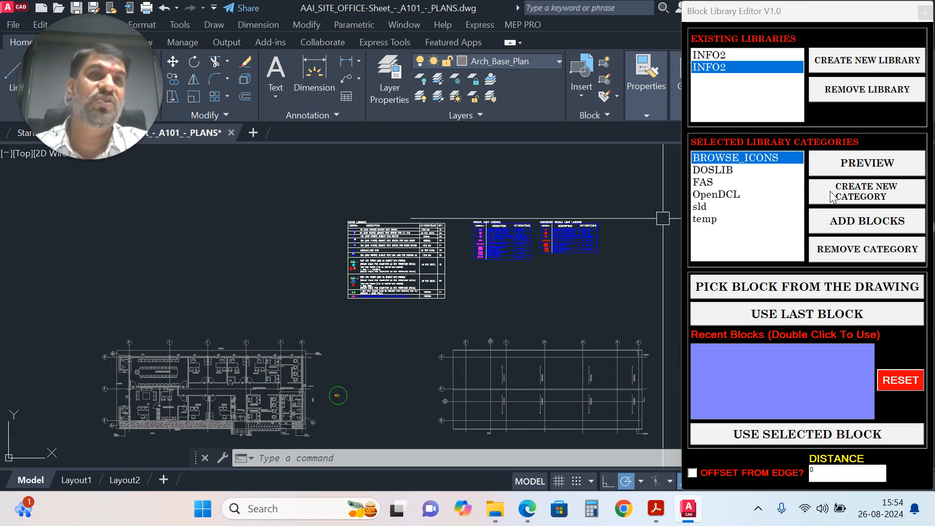
{"action": "left_click", "coordinate": [846, 70]}
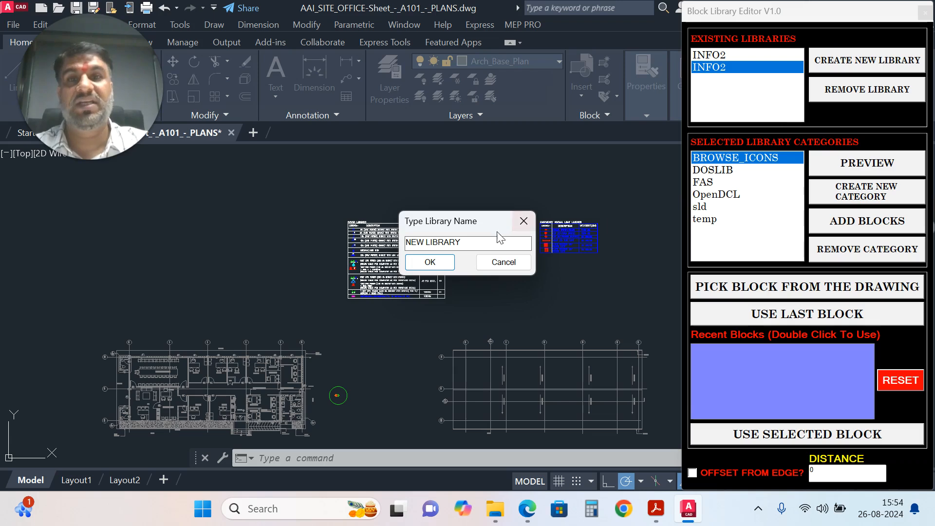
{"action": "left_click_drag", "start_coordinate": [465, 244], "coordinate": [409, 242]}
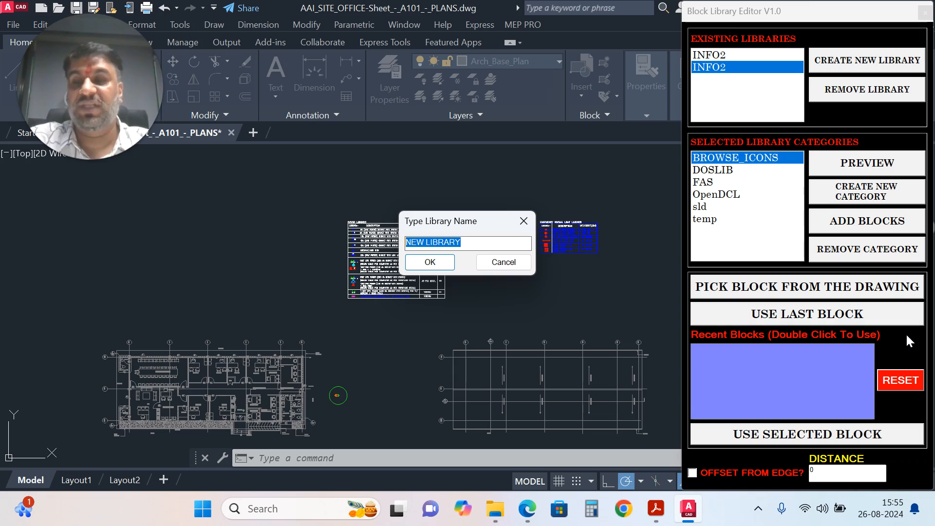
{"action": "type", "text": "AIRPORT"}
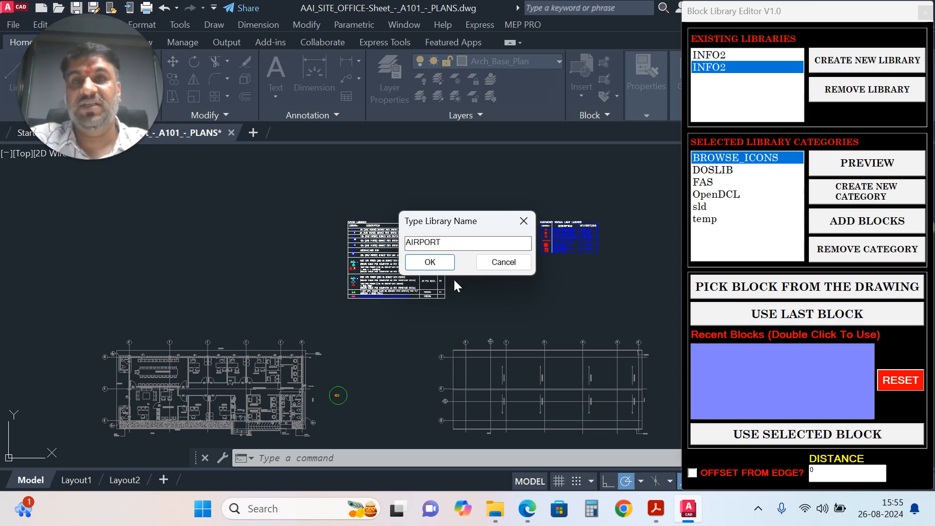
{"action": "left_click", "coordinate": [446, 264]}
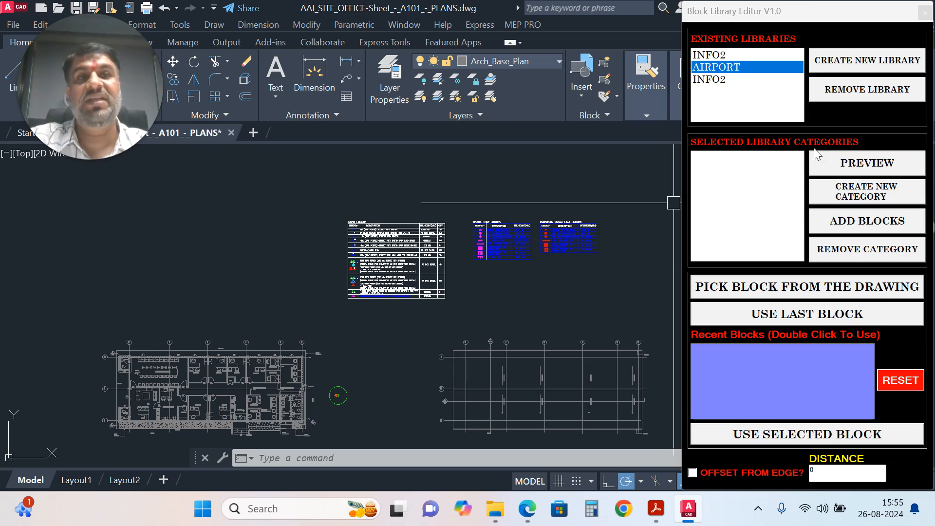
Step: Create a category named EL PWR in the AIRPORT library
{"action": "left_click", "coordinate": [847, 195]}
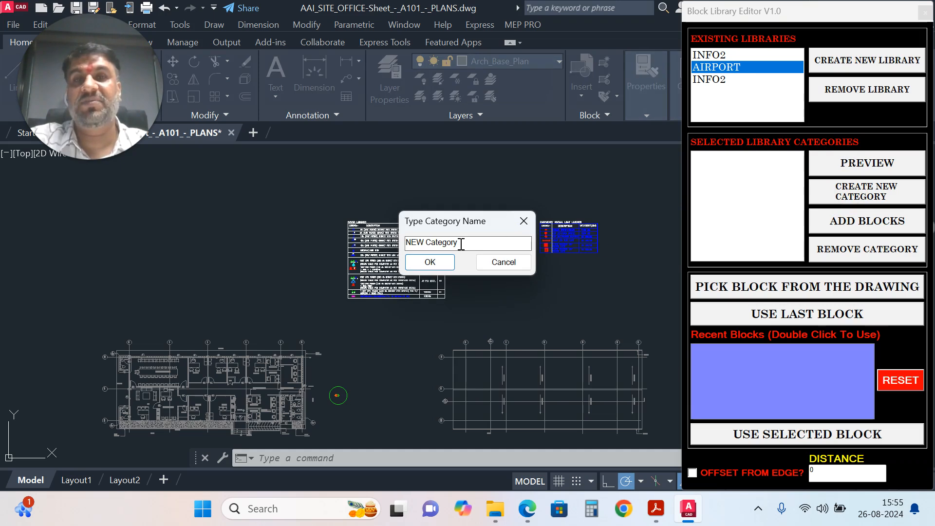
{"action": "left_click_drag", "start_coordinate": [461, 244], "coordinate": [391, 251]}
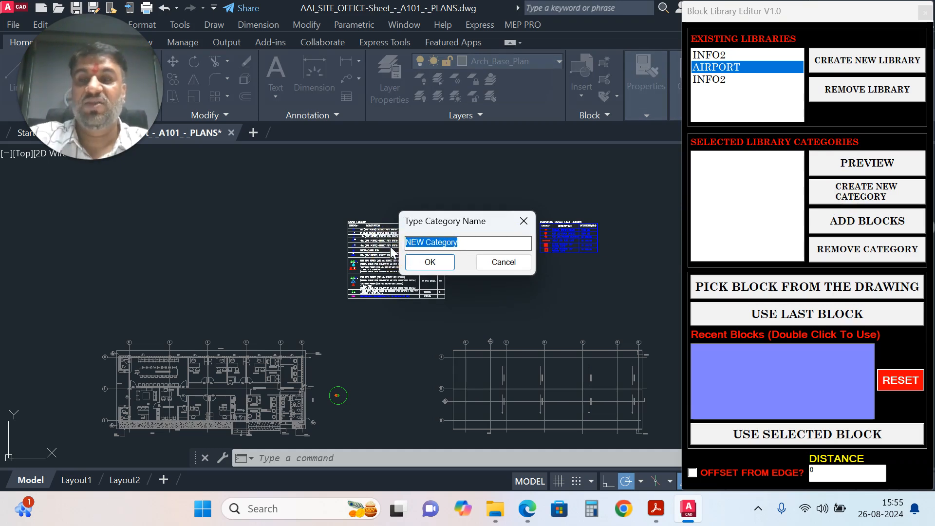
{"action": "type", "text": "EL"}
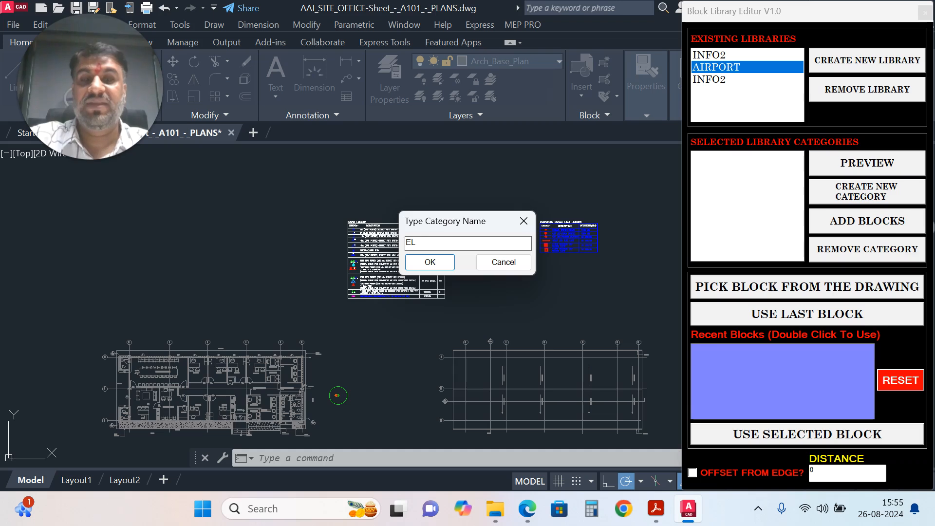
{"action": "type", "text": " PWR"}
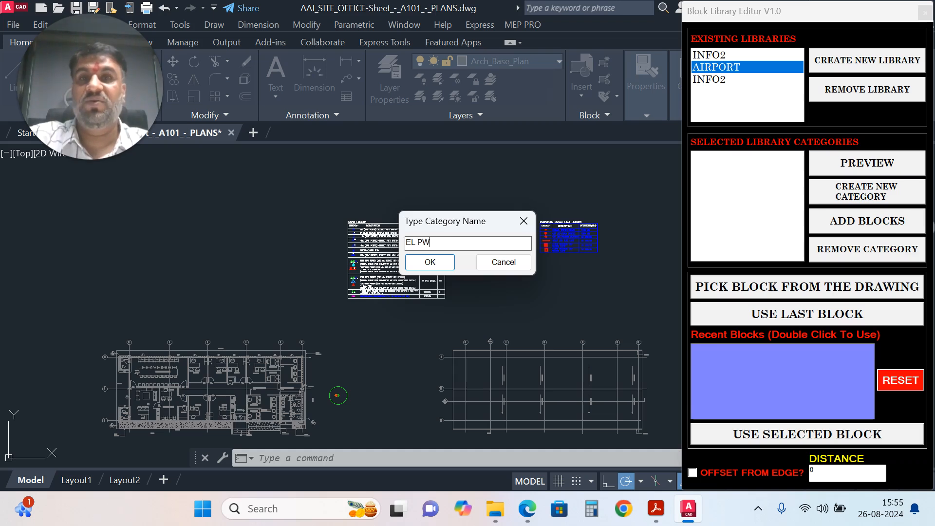
{"action": "left_click", "coordinate": [428, 262]}
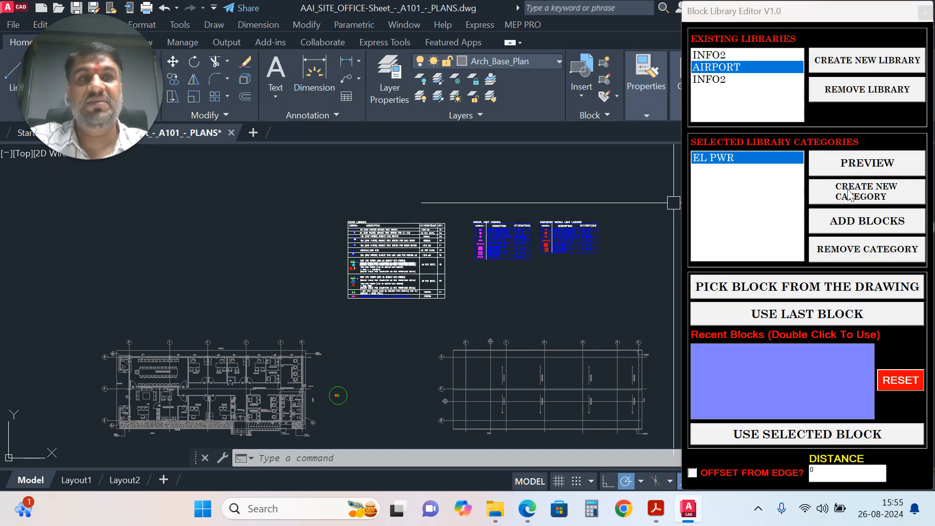
Step: Start adding blocks to the EL PWR category and select the five 6A and 16A raw power socket symbols in the power legend
{"action": "left_click", "coordinate": [857, 220]}
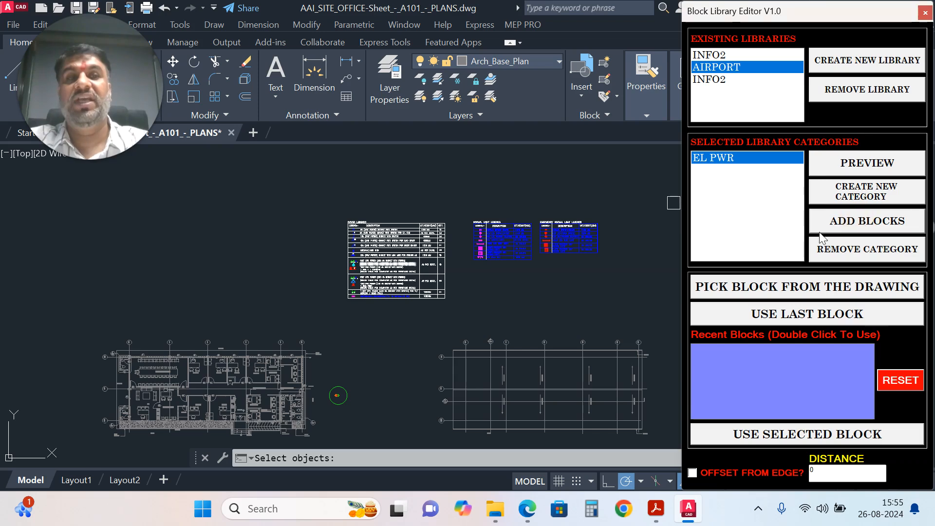
{"action": "scroll", "coordinate": [340, 231], "scroll_direction": "up", "scroll_amount": 4}
{"action": "scroll", "coordinate": [339, 231], "scroll_direction": "up", "scroll_amount": 5}
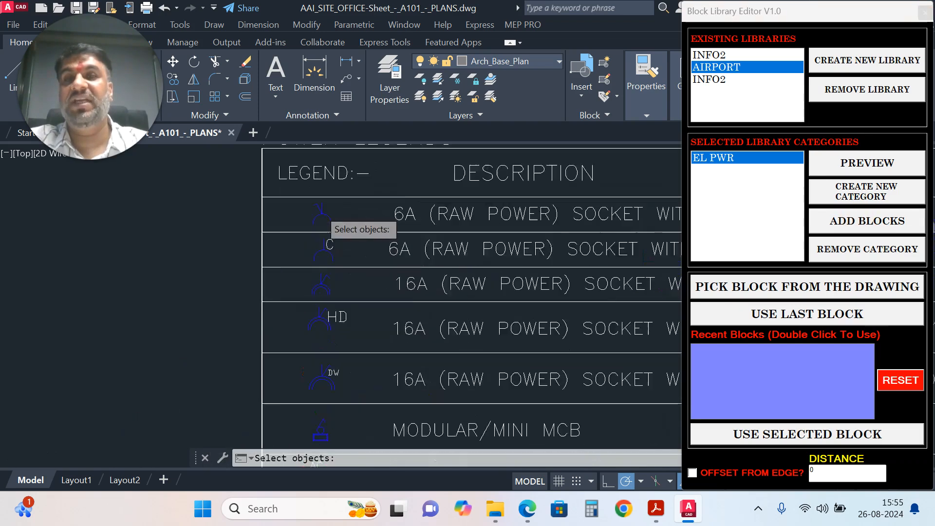
{"action": "left_click", "coordinate": [332, 224]}
{"action": "scroll", "coordinate": [332, 224], "scroll_direction": "down", "scroll_amount": 5}
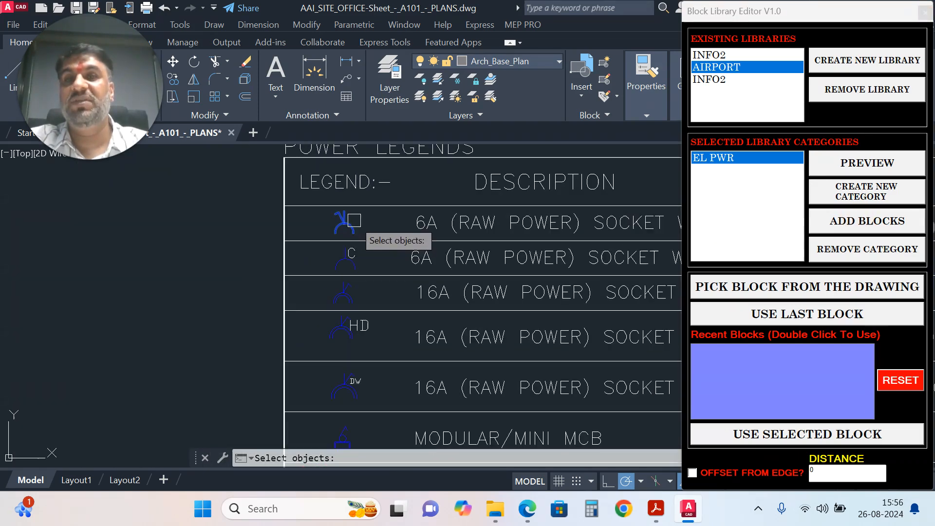
{"action": "left_click", "coordinate": [347, 253]}
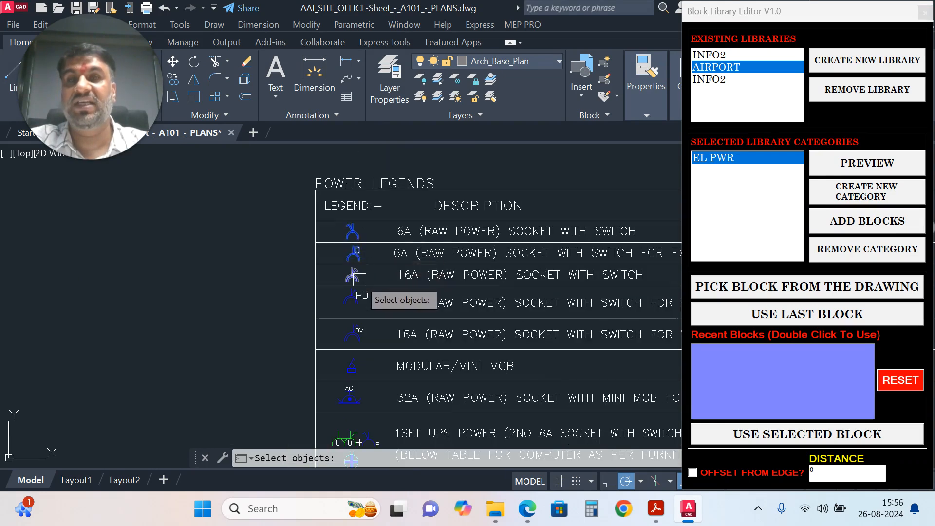
{"action": "scroll", "coordinate": [359, 282], "scroll_direction": "up", "scroll_amount": 2}
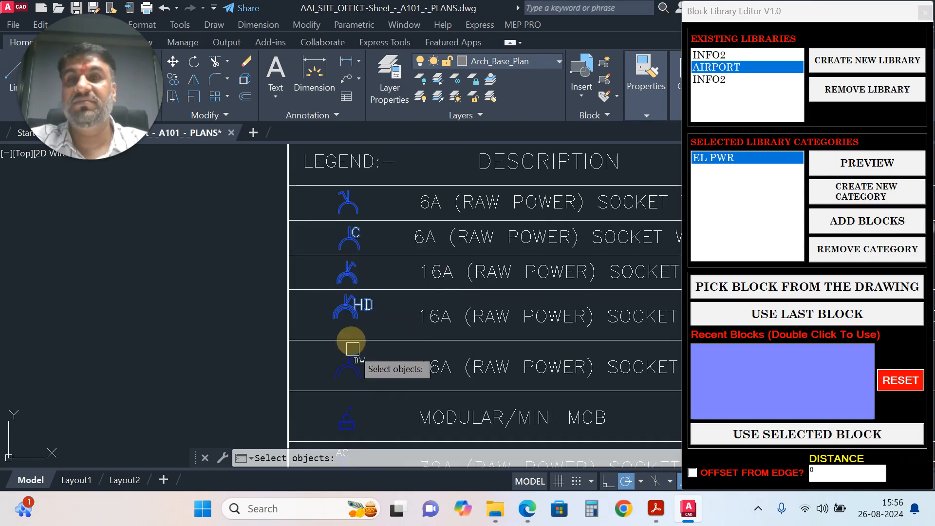
{"action": "scroll", "coordinate": [347, 362], "scroll_direction": "down", "scroll_amount": 2}
{"action": "scroll", "coordinate": [366, 368], "scroll_direction": "up", "scroll_amount": 2}
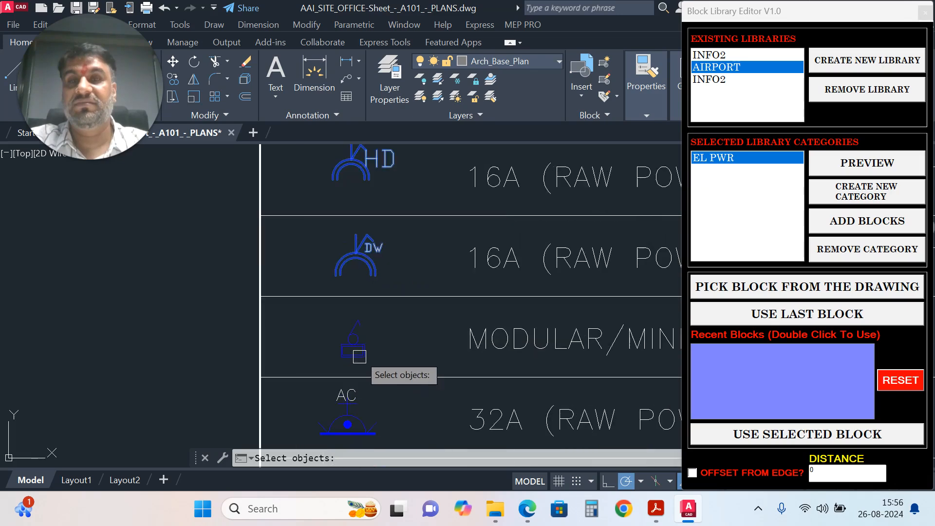
Step: Add the modular/mini MCB, the 32A window AC socket and the round symbol of the first UPS set to the block selection
{"action": "left_click", "coordinate": [381, 347]}
{"action": "middle_click_drag", "start_coordinate": [390, 345], "coordinate": [397, 212]}
{"action": "left_click", "coordinate": [353, 294]}
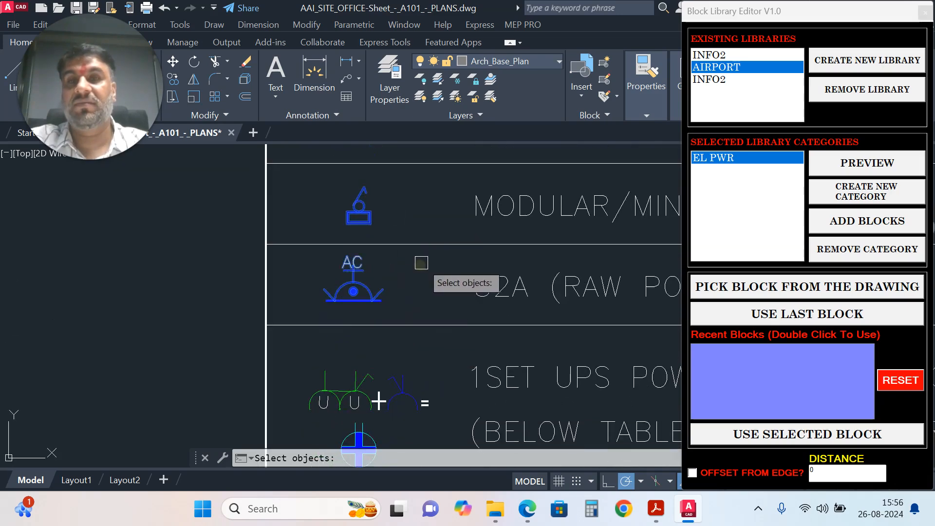
{"action": "scroll", "coordinate": [420, 266], "scroll_direction": "down", "scroll_amount": 3}
{"action": "scroll", "coordinate": [405, 311], "scroll_direction": "up", "scroll_amount": 2}
{"action": "left_click", "coordinate": [403, 348]}
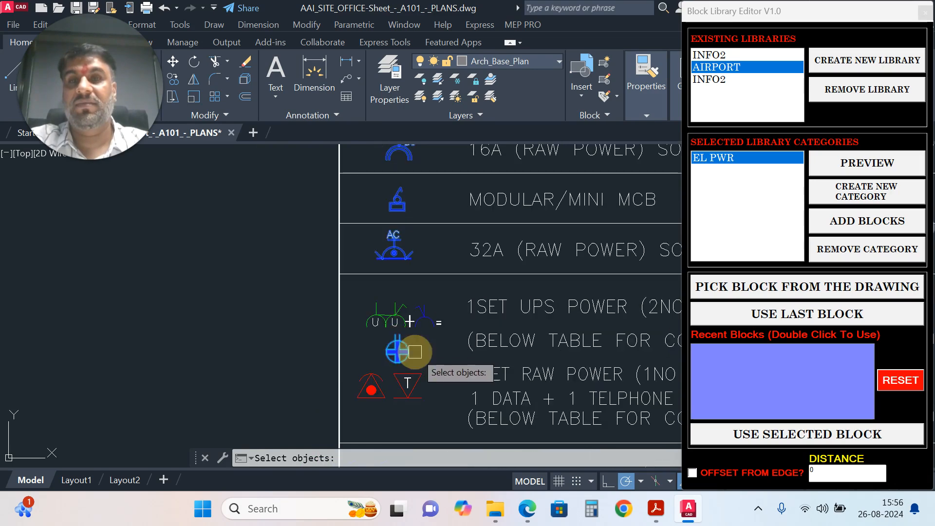
Step: Add the half-round UPS set symbol, the double UPS socket and the distribution board to the selection, and store all selected blocks in EL PWR
{"action": "middle_click_drag", "start_coordinate": [437, 356], "coordinate": [416, 186]}
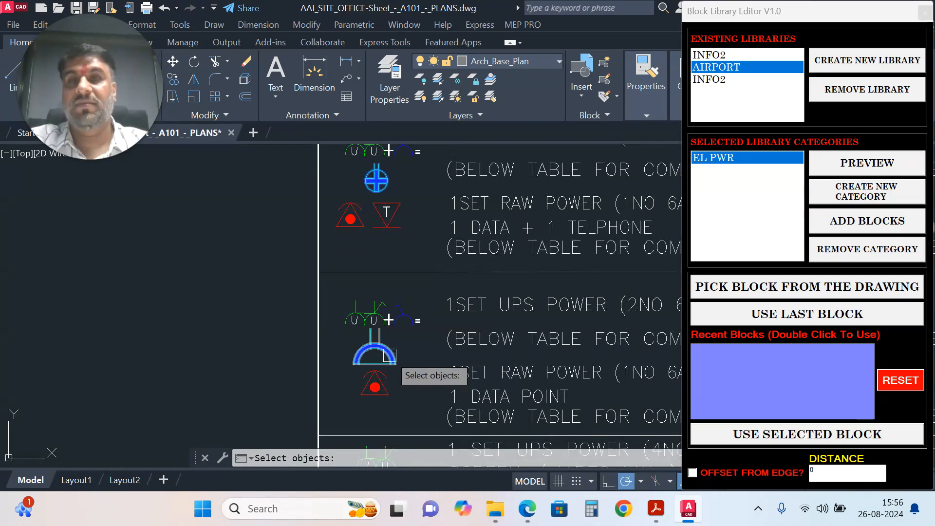
{"action": "left_click", "coordinate": [391, 356]}
{"action": "scroll", "coordinate": [414, 348], "scroll_direction": "down", "scroll_amount": 3}
{"action": "middle_click_drag", "start_coordinate": [413, 349], "coordinate": [406, 273]}
{"action": "scroll", "coordinate": [405, 293], "scroll_direction": "up", "scroll_amount": 3}
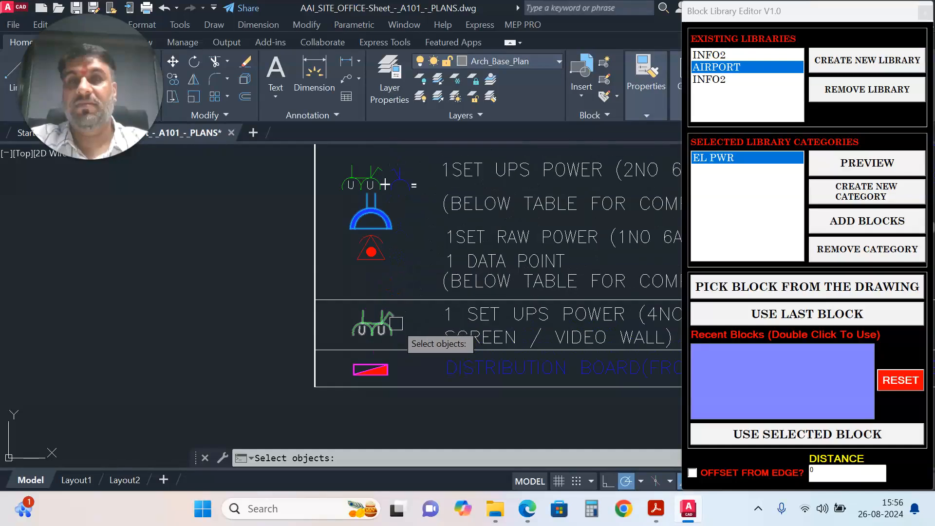
{"action": "left_click", "coordinate": [379, 325]}
{"action": "left_click", "coordinate": [383, 369]}
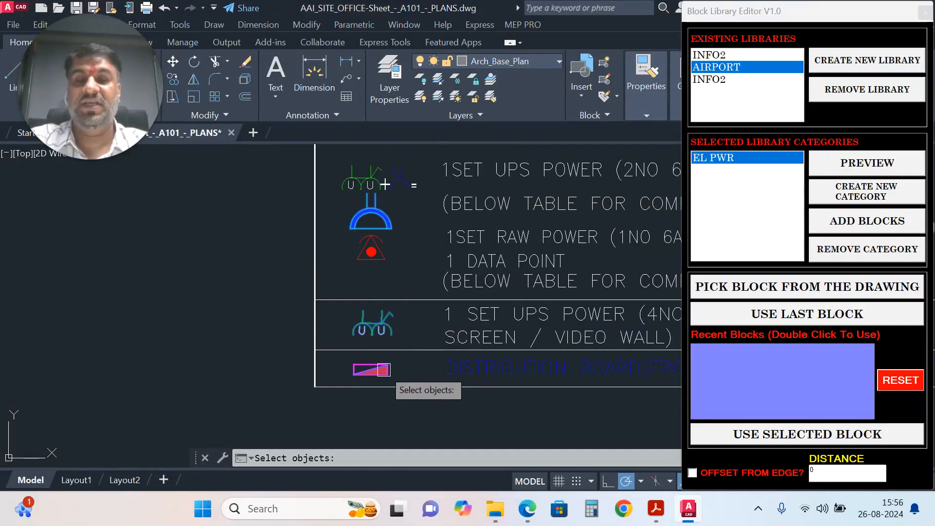
{"action": "key", "text": "Return"}
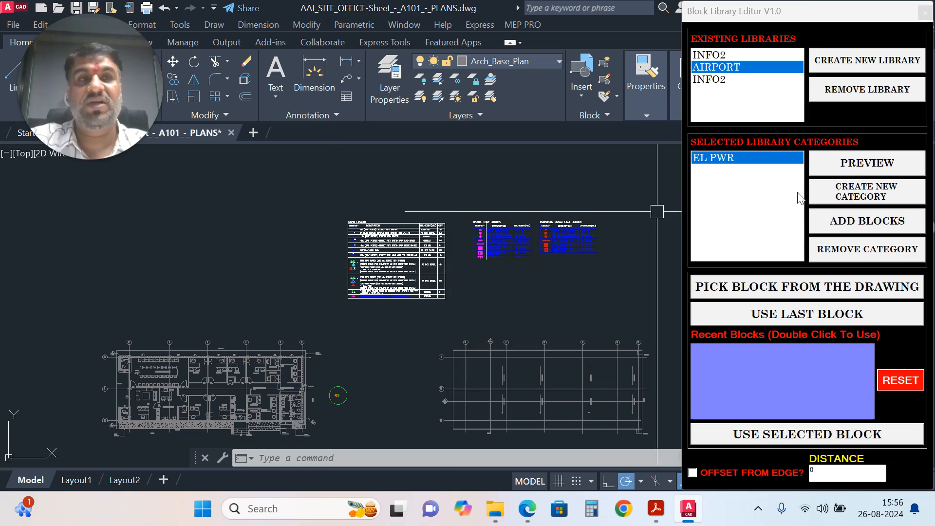
Step: Preview the blocks stored in the EL PWR category and close the preview
{"action": "left_click", "coordinate": [857, 165]}
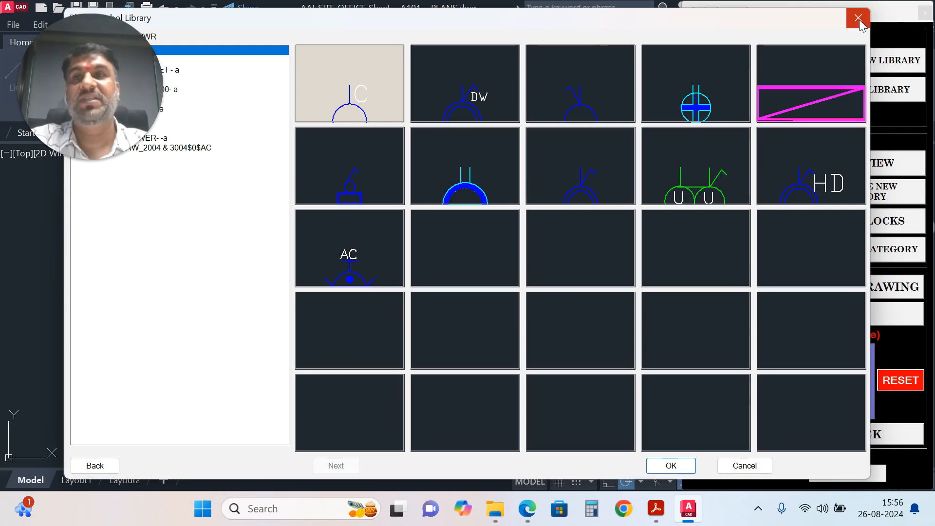
{"action": "left_click_drag", "start_coordinate": [77, 89], "coordinate": [719, 66]}
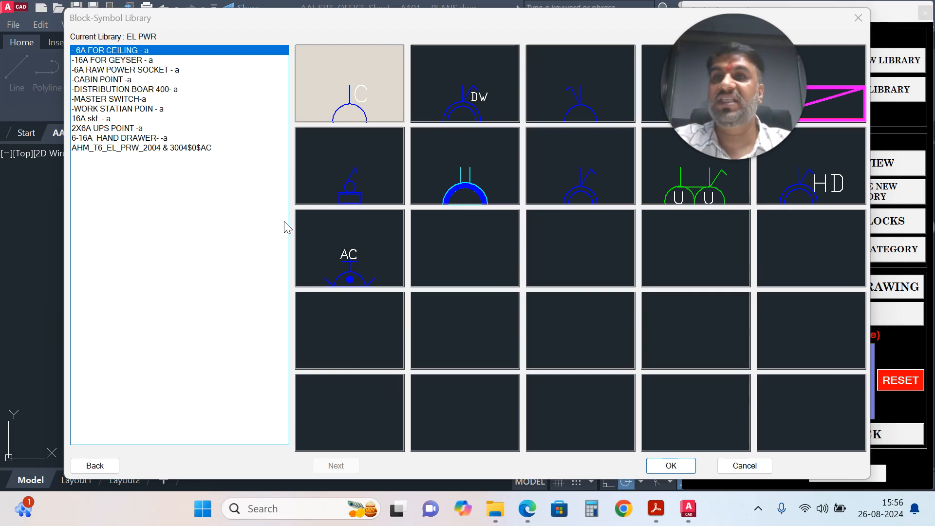
{"action": "left_click_drag", "start_coordinate": [730, 88], "coordinate": [43, 43]}
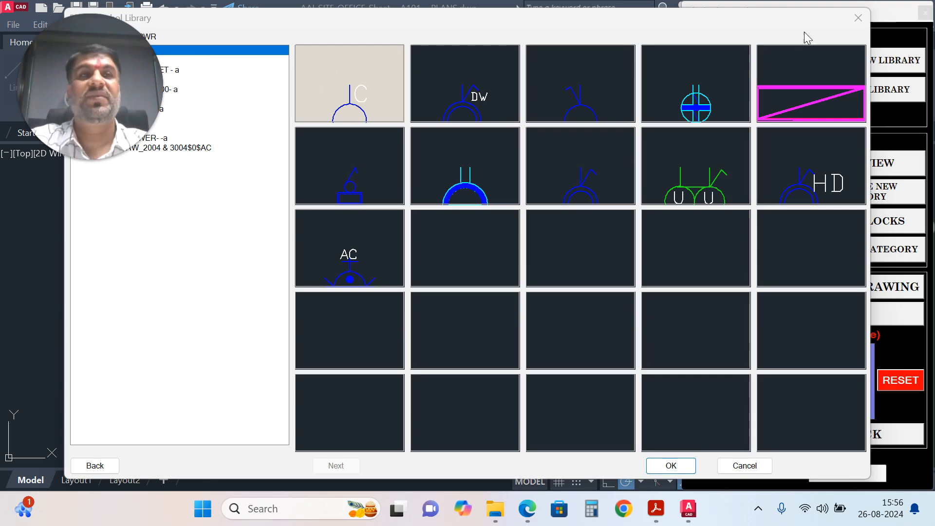
{"action": "left_click", "coordinate": [857, 19]}
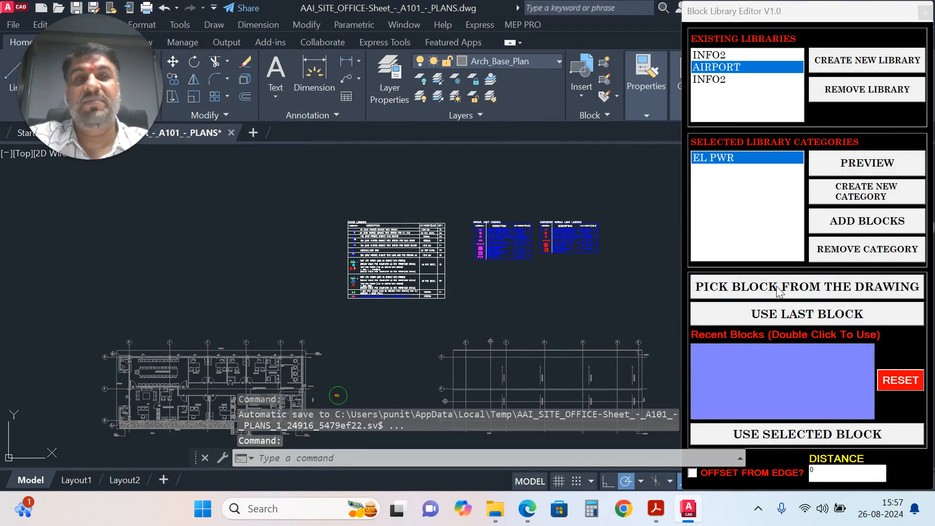
{"action": "scroll", "coordinate": [368, 237], "scroll_direction": "up", "scroll_amount": 8}
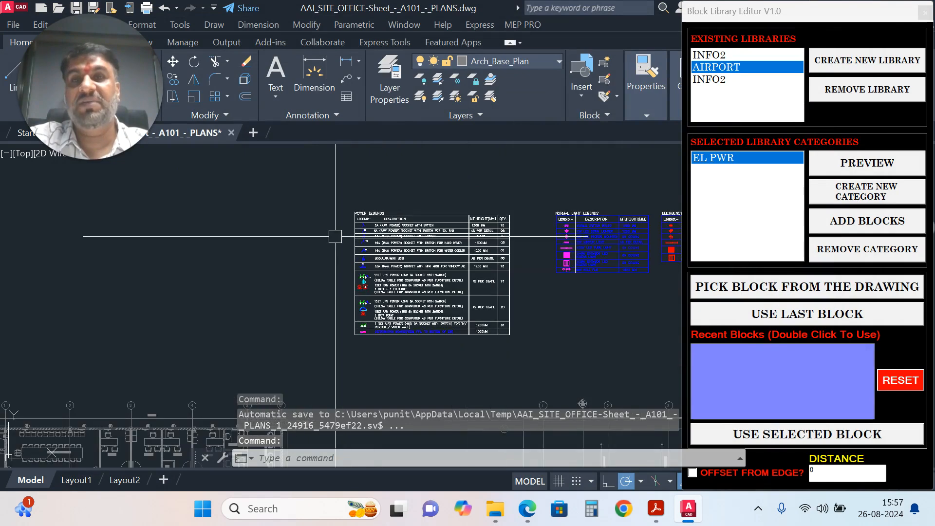
{"action": "scroll", "coordinate": [276, 242], "scroll_direction": "down", "scroll_amount": 4}
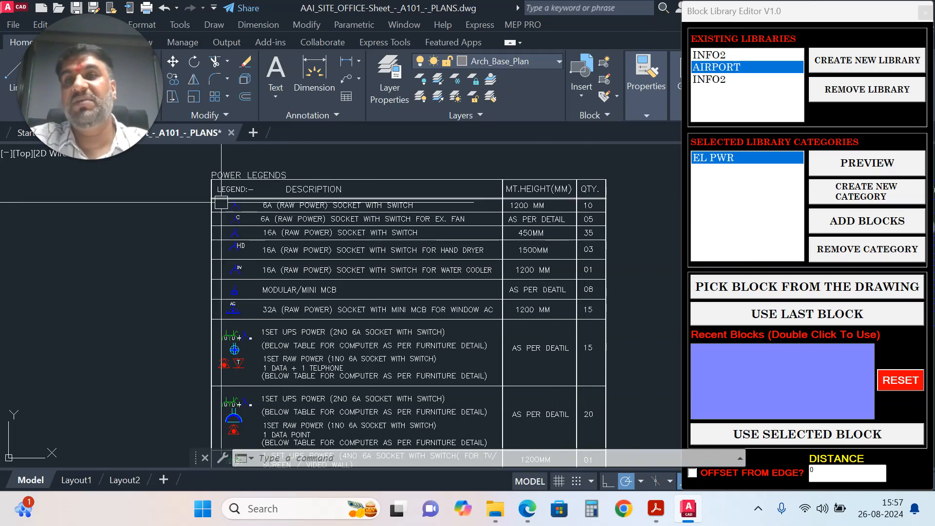
{"action": "left_click", "coordinate": [755, 165]}
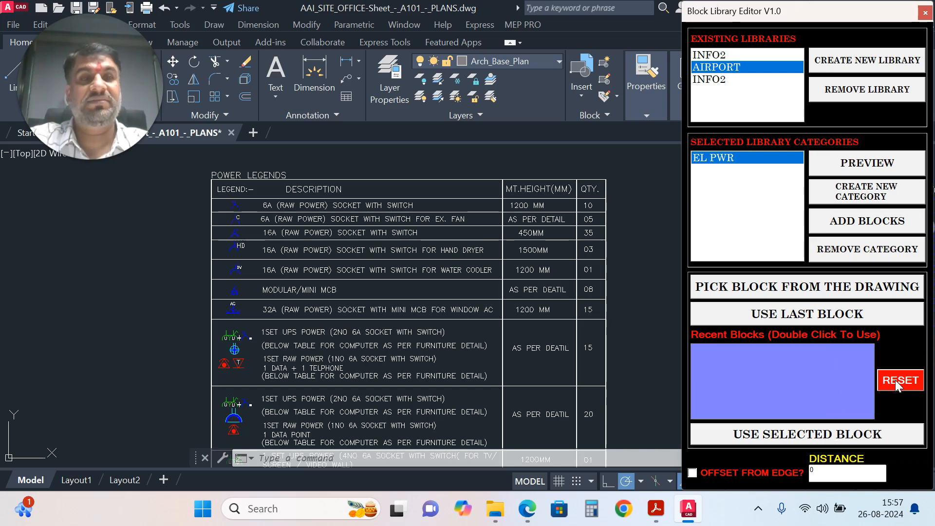
Step: Try to place a block from the empty recent blocks list, picking the UCS point on the 6A socket symbol in the power legend
{"action": "double_click", "coordinate": [834, 374]}
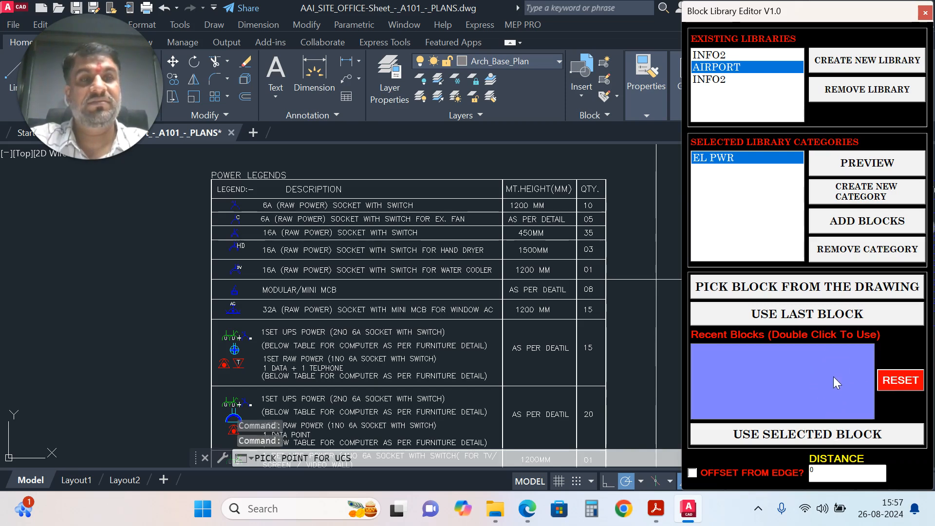
{"action": "left_click", "coordinate": [901, 383]}
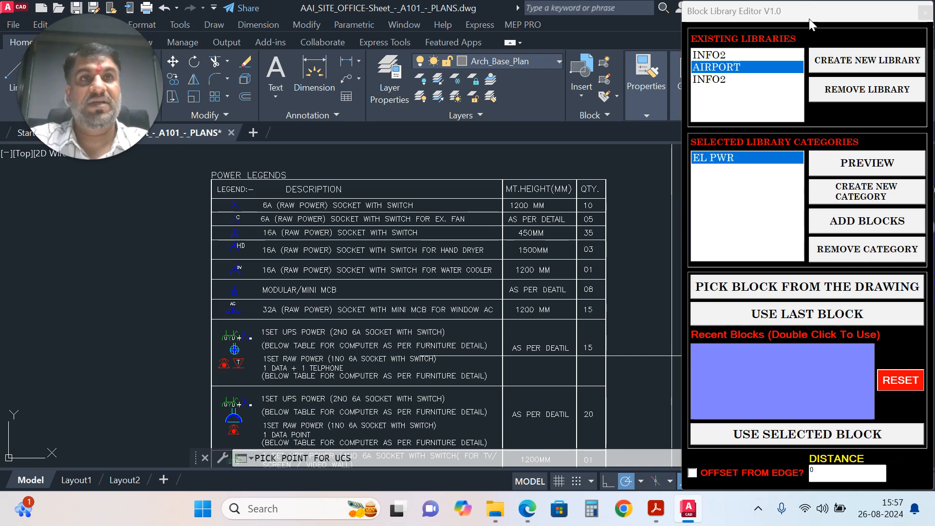
{"action": "left_click_drag", "start_coordinate": [809, 18], "coordinate": [772, 18]}
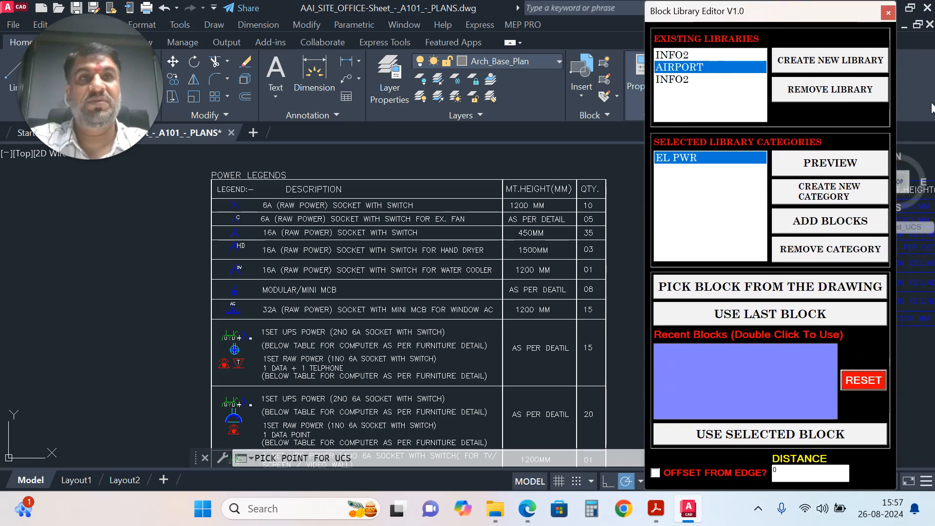
{"action": "left_click_drag", "start_coordinate": [852, 20], "coordinate": [858, 6]}
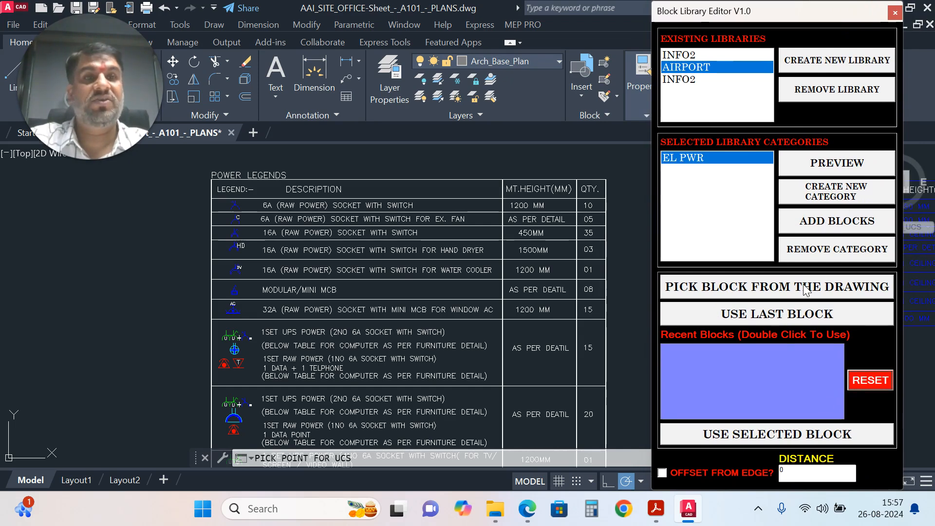
{"action": "left_click", "coordinate": [767, 293]}
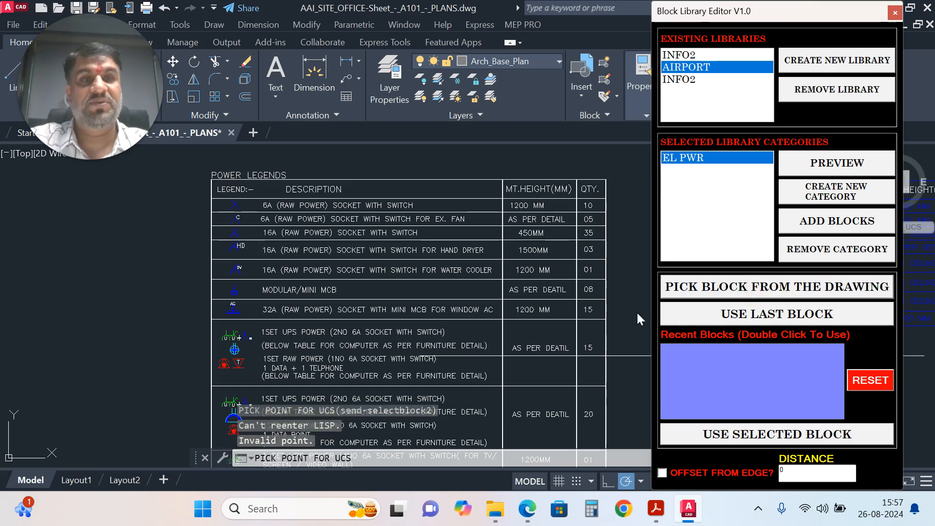
{"action": "scroll", "coordinate": [193, 182], "scroll_direction": "up", "scroll_amount": 2}
{"action": "scroll", "coordinate": [270, 210], "scroll_direction": "up", "scroll_amount": 5}
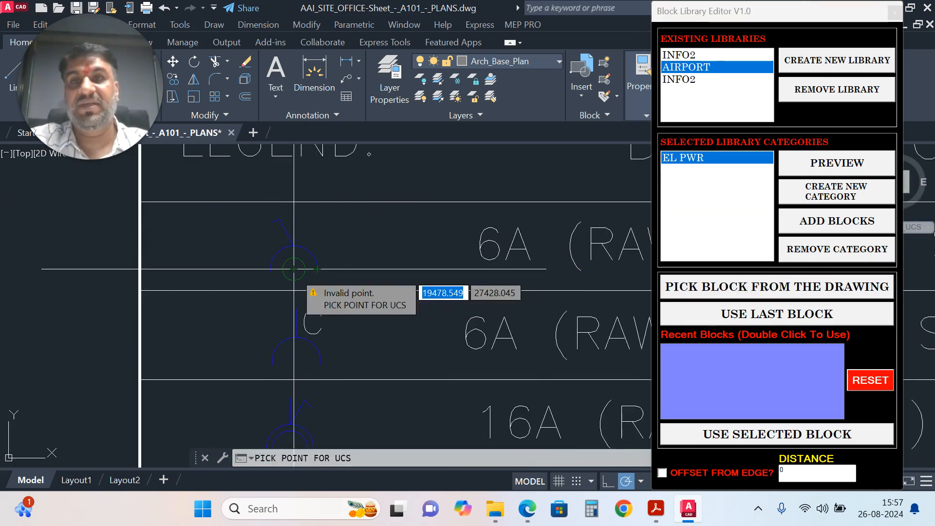
{"action": "left_click", "coordinate": [294, 269]}
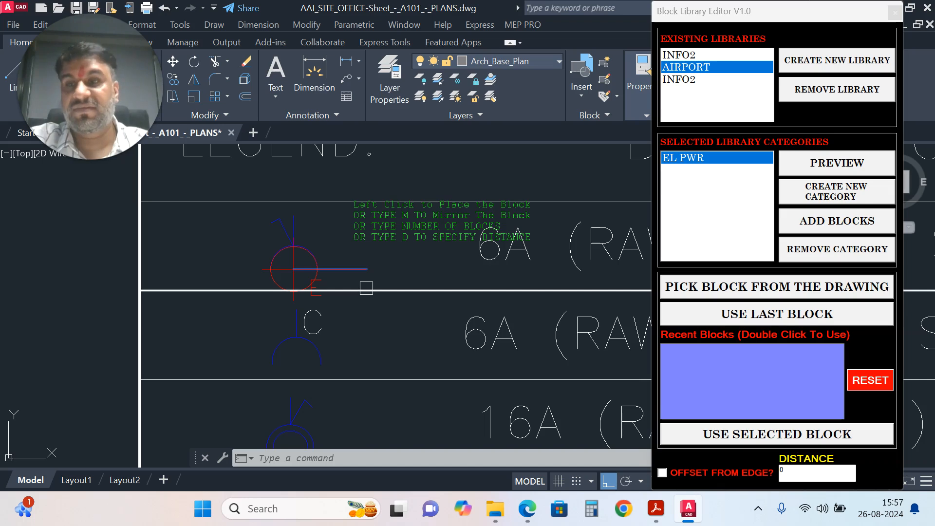
{"action": "left_click", "coordinate": [366, 288]}
{"action": "scroll", "coordinate": [456, 217], "scroll_direction": "down", "scroll_amount": 8}
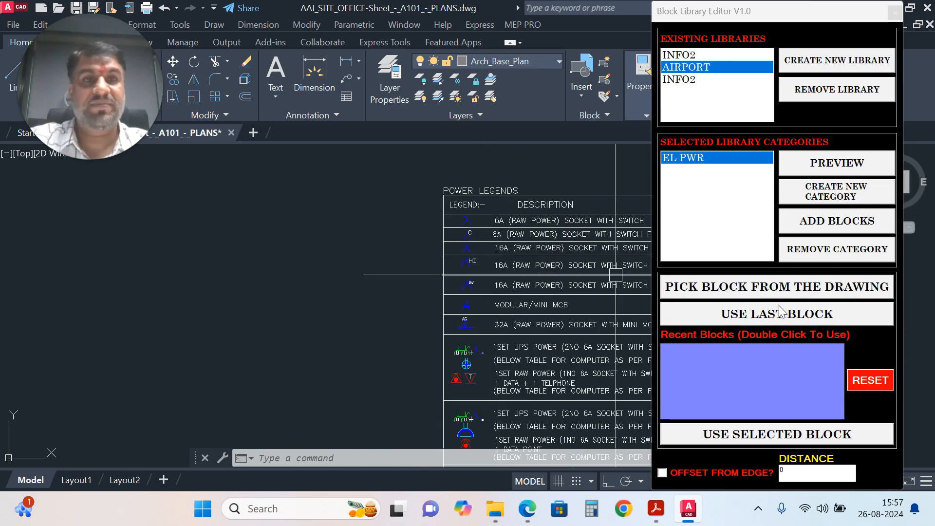
{"action": "left_click", "coordinate": [765, 290]}
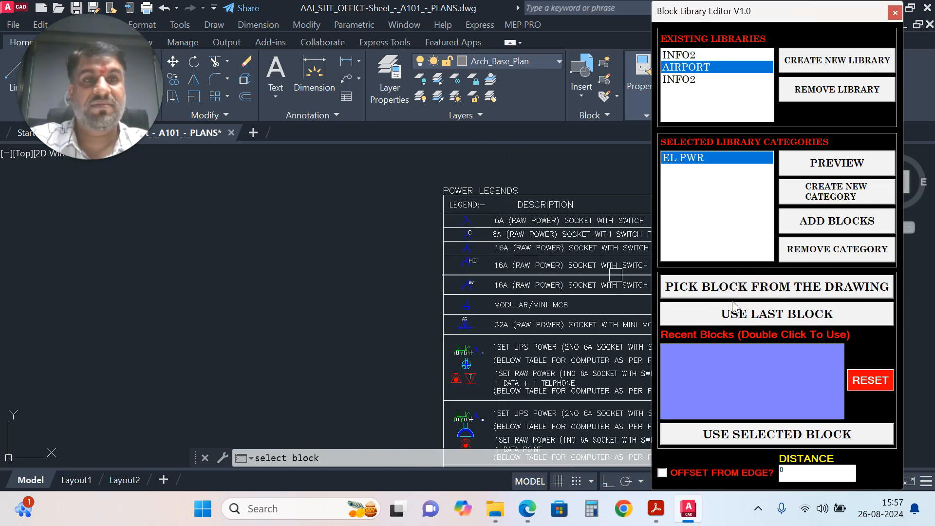
{"action": "key", "text": "Escape"}
{"action": "key", "text": "Escape"}
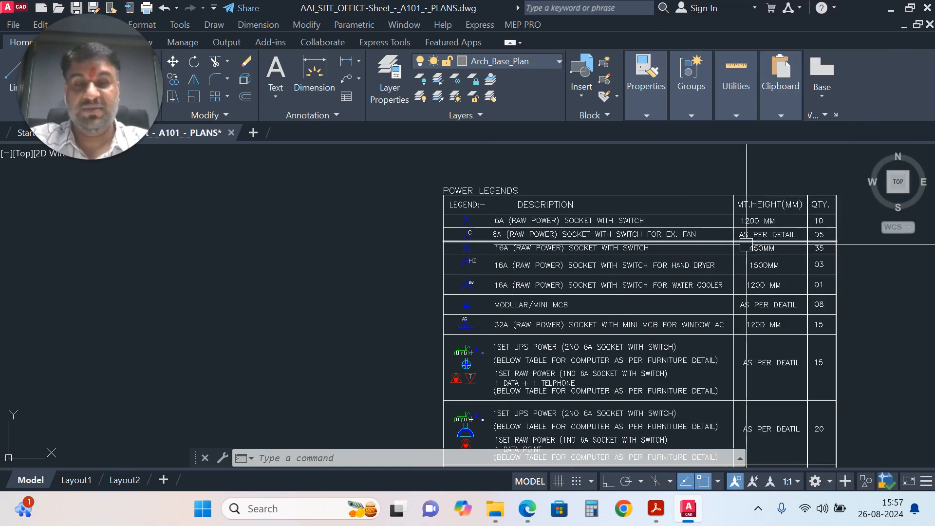
Step: Reopen the Block Library Editor with MLB and pick the 16A socket symbol from the power legend as the block to use
{"action": "type", "text": "ML"}
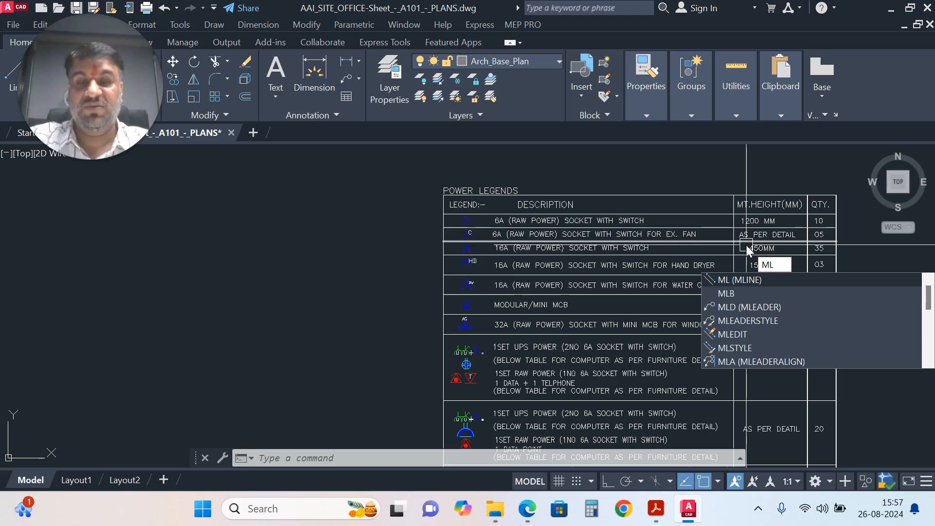
{"action": "type", "text": "B"}
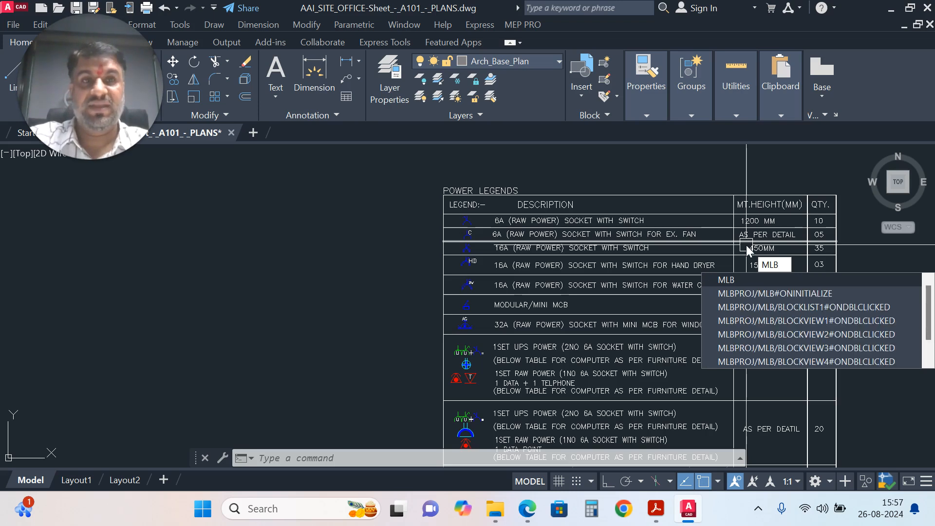
{"action": "key", "text": "Return"}
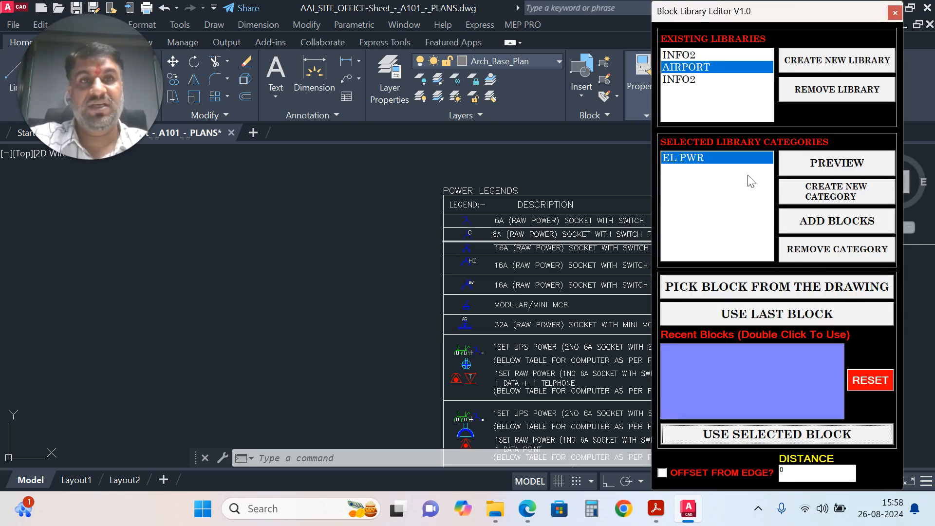
{"action": "left_click", "coordinate": [769, 287]}
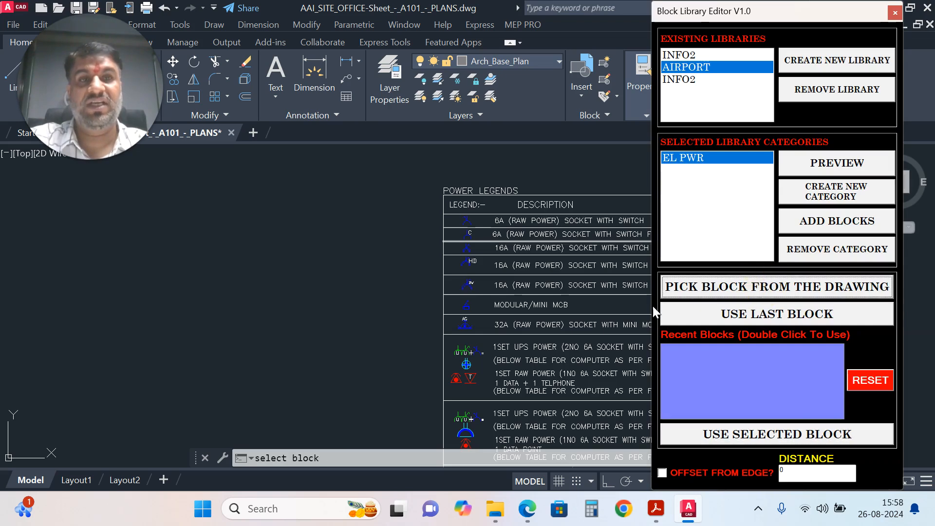
{"action": "scroll", "coordinate": [469, 268], "scroll_direction": "up", "scroll_amount": 3}
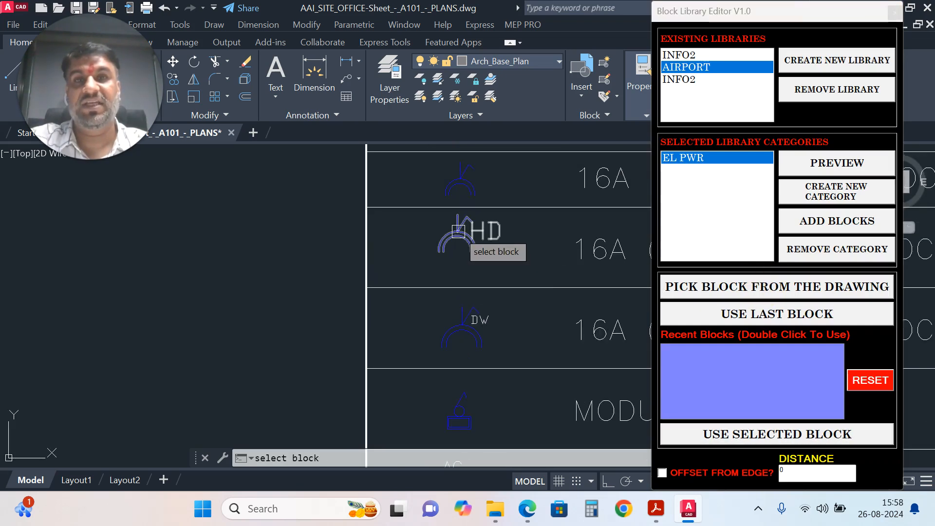
{"action": "scroll", "coordinate": [454, 354], "scroll_direction": "down", "scroll_amount": 2}
{"action": "scroll", "coordinate": [467, 264], "scroll_direction": "up", "scroll_amount": 2}
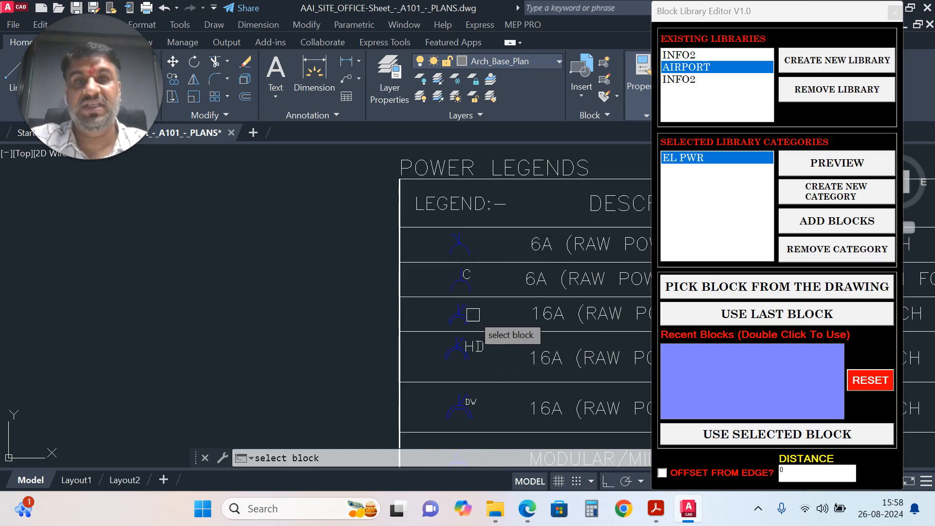
{"action": "left_click", "coordinate": [466, 319]}
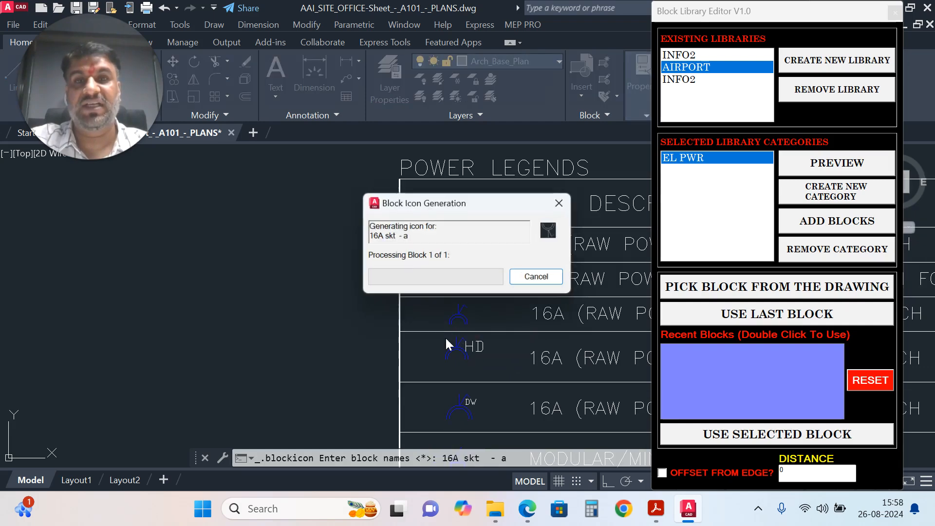
Step: Place the 16A socket block on the conference hall's upper wall, at the column beside door D4
{"action": "scroll", "coordinate": [536, 302], "scroll_direction": "down", "scroll_amount": 6}
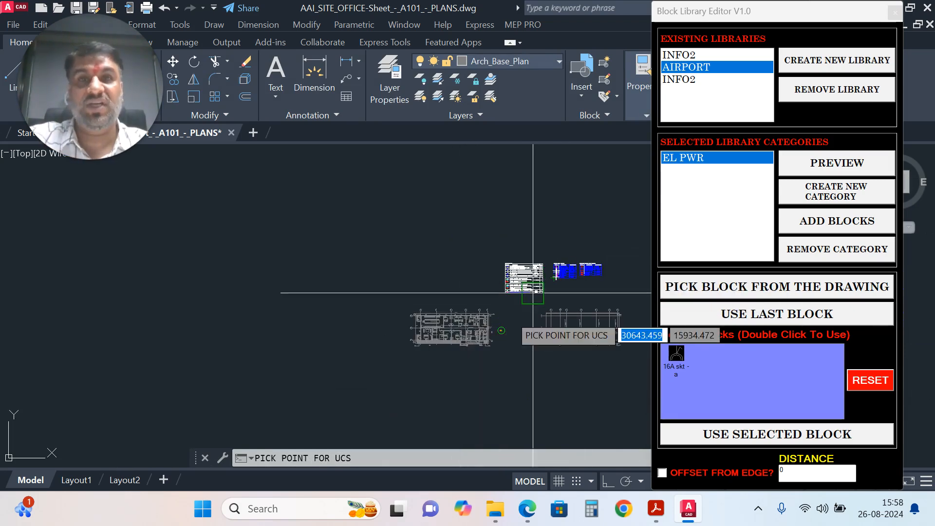
{"action": "scroll", "coordinate": [451, 327], "scroll_direction": "up", "scroll_amount": 5}
{"action": "scroll", "coordinate": [409, 309], "scroll_direction": "up", "scroll_amount": 4}
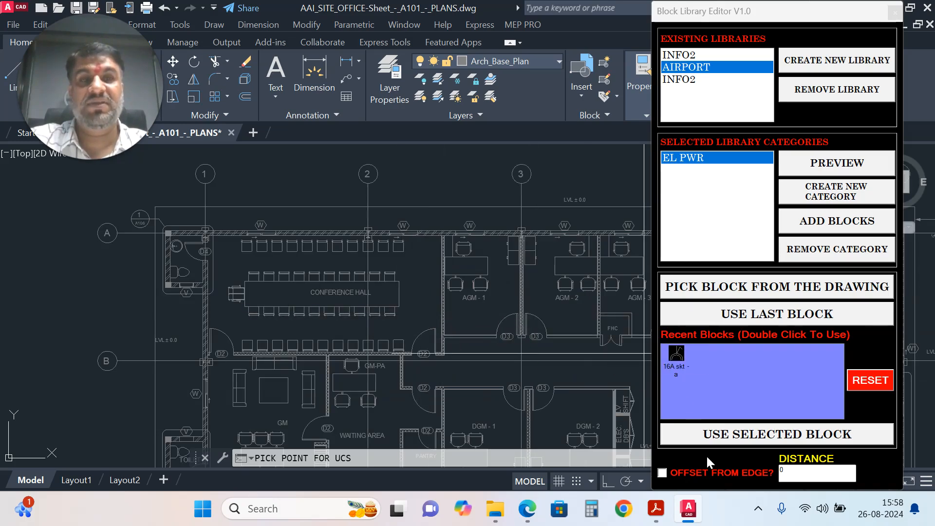
{"action": "left_click", "coordinate": [787, 474]}
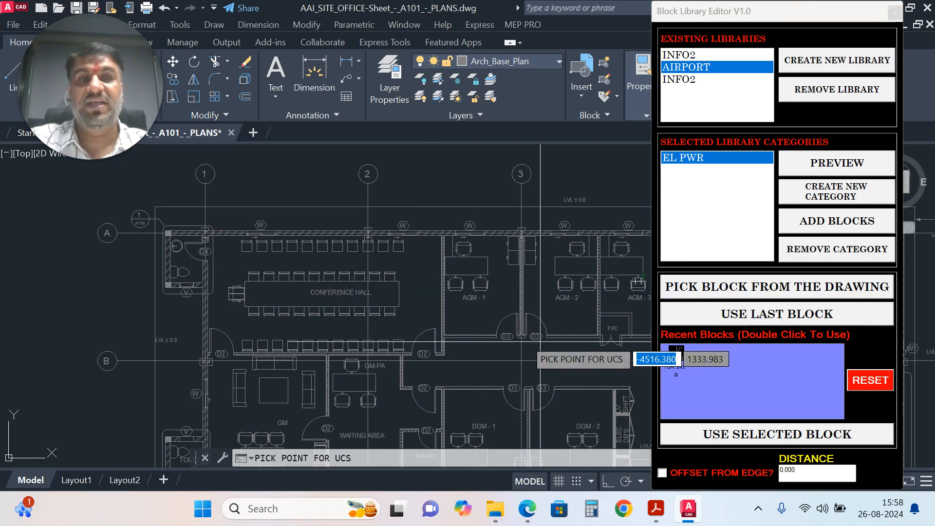
{"action": "scroll", "coordinate": [419, 295], "scroll_direction": "down", "scroll_amount": 2}
{"action": "scroll", "coordinate": [285, 273], "scroll_direction": "up", "scroll_amount": 12}
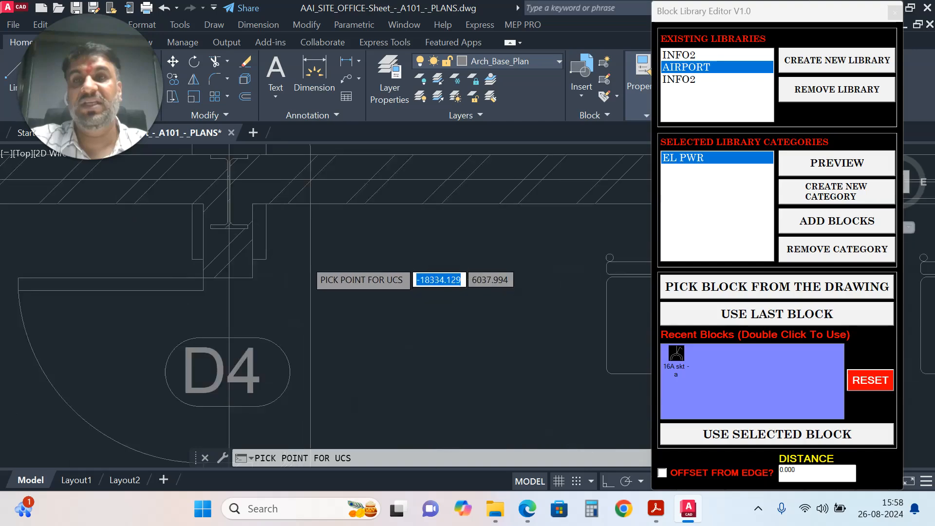
{"action": "left_click", "coordinate": [221, 171]}
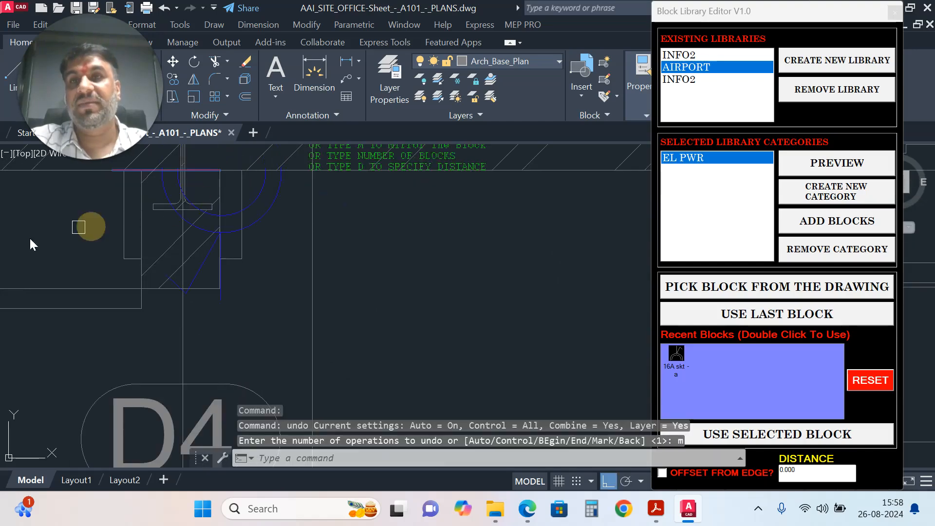
{"action": "scroll", "coordinate": [56, 229], "scroll_direction": "down", "scroll_amount": 2}
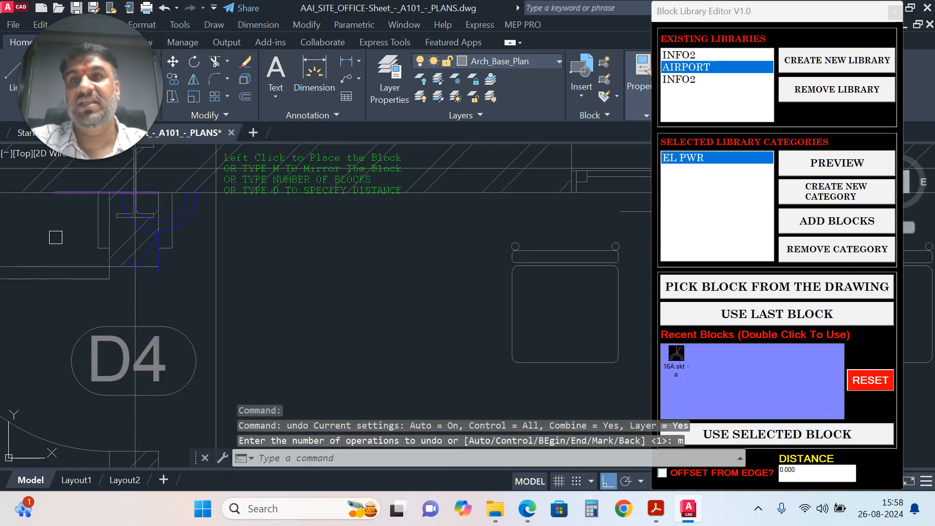
{"action": "left_click", "coordinate": [80, 226]}
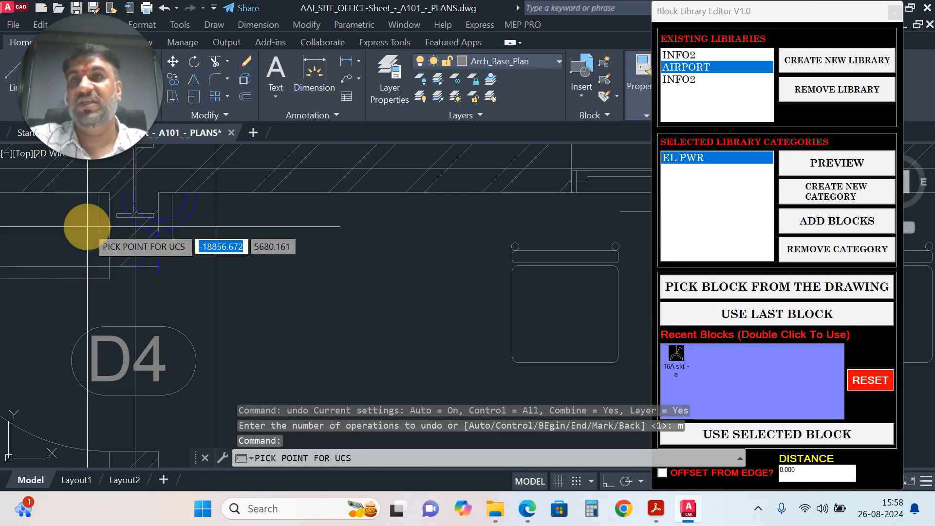
{"action": "scroll", "coordinate": [197, 233], "scroll_direction": "down", "scroll_amount": 2}
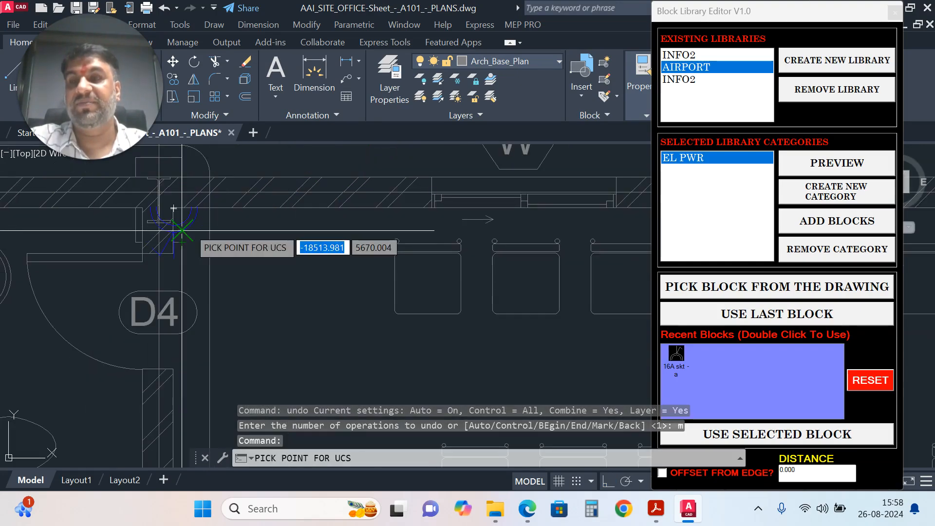
{"action": "key", "text": "Escape"}
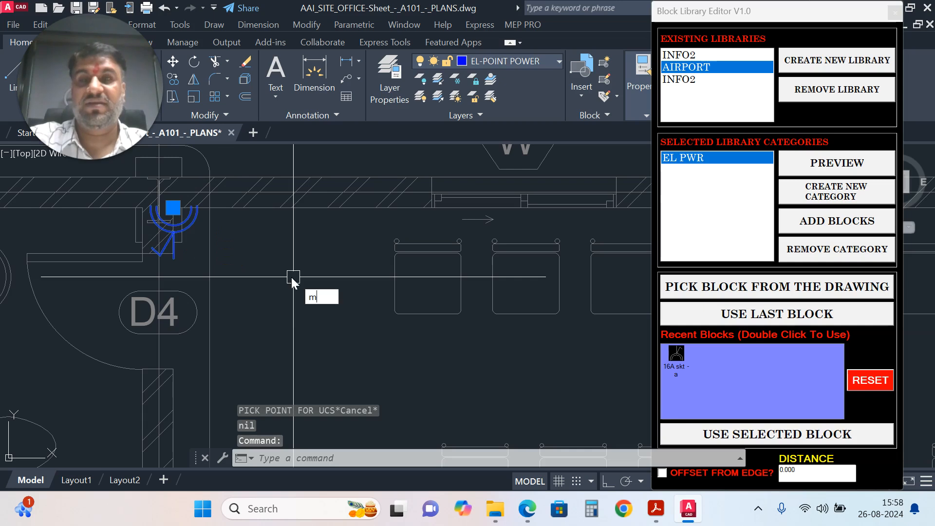
{"action": "type", "text": "m"}
{"action": "key", "text": "Return"}
{"action": "left_click", "coordinate": [263, 281]}
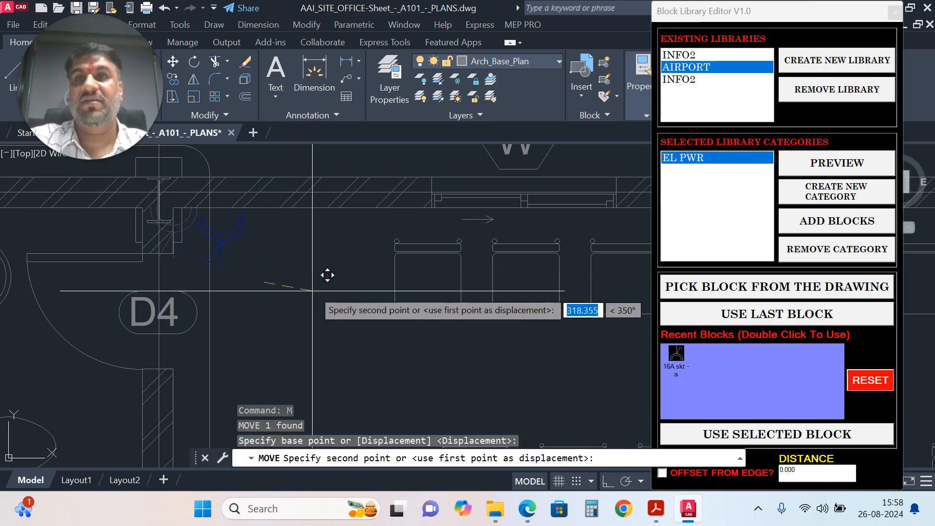
{"action": "key", "text": "Escape"}
Step: Erase the socket block placed at the column beside door D4
{"action": "left_click", "coordinate": [196, 217]}
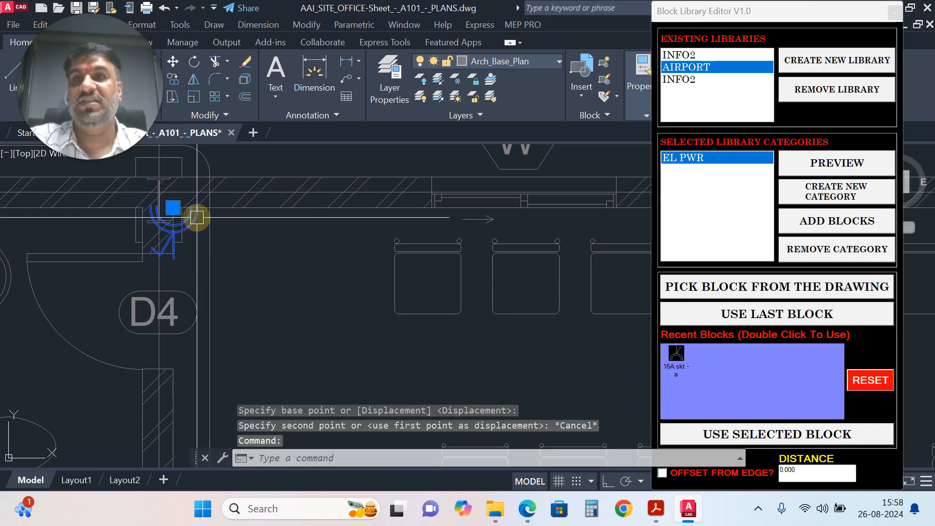
{"action": "type", "text": "e"}
{"action": "key", "text": "Return"}
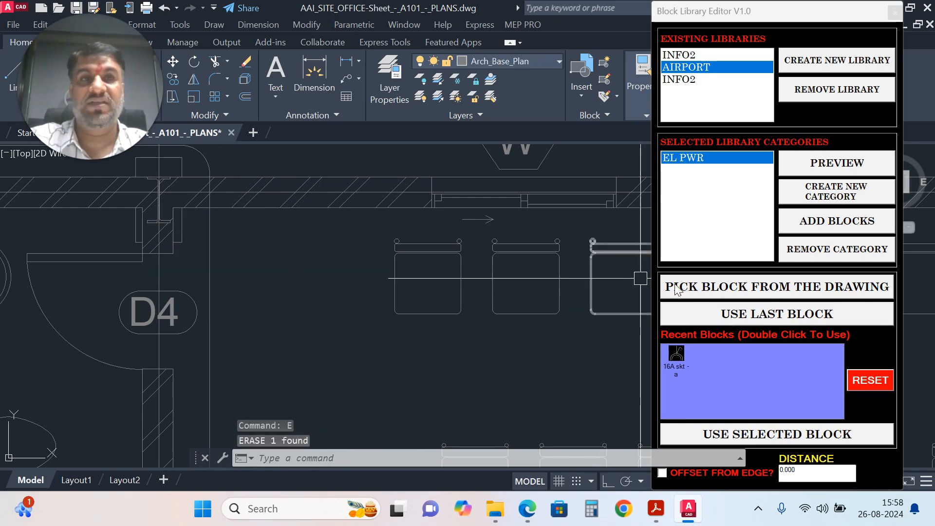
Step: Place the last used block on the conference hall's upper wall, between the column at door D4 and the first window
{"action": "left_click", "coordinate": [742, 314]}
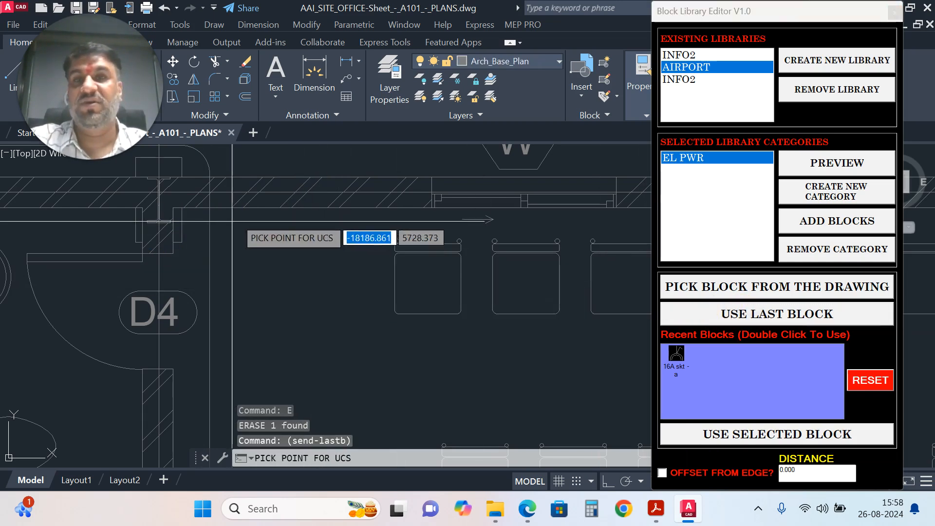
{"action": "left_click", "coordinate": [341, 223]}
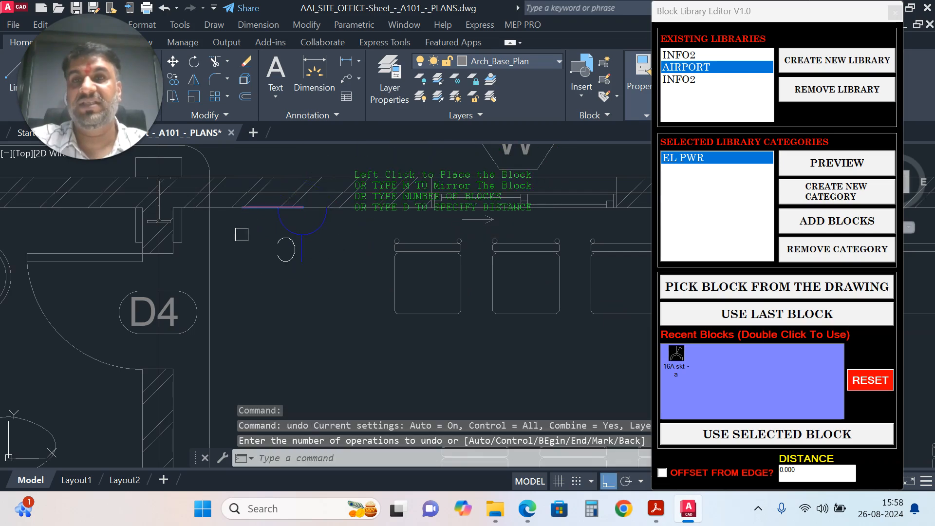
{"action": "left_click", "coordinate": [238, 235]}
{"action": "scroll", "coordinate": [341, 311], "scroll_direction": "down", "scroll_amount": 6}
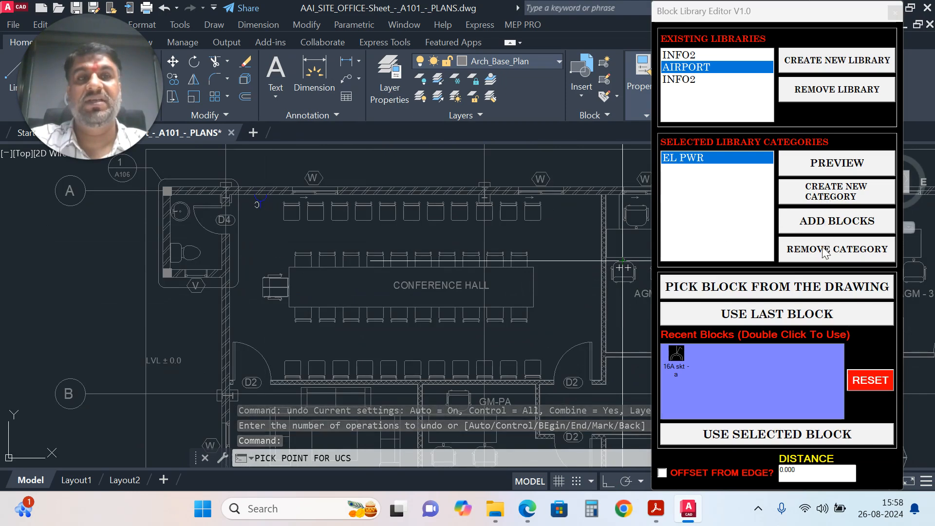
Step: End the pending placement and choose the round UPS set symbol from the EL PWR category preview
{"action": "left_click", "coordinate": [835, 163]}
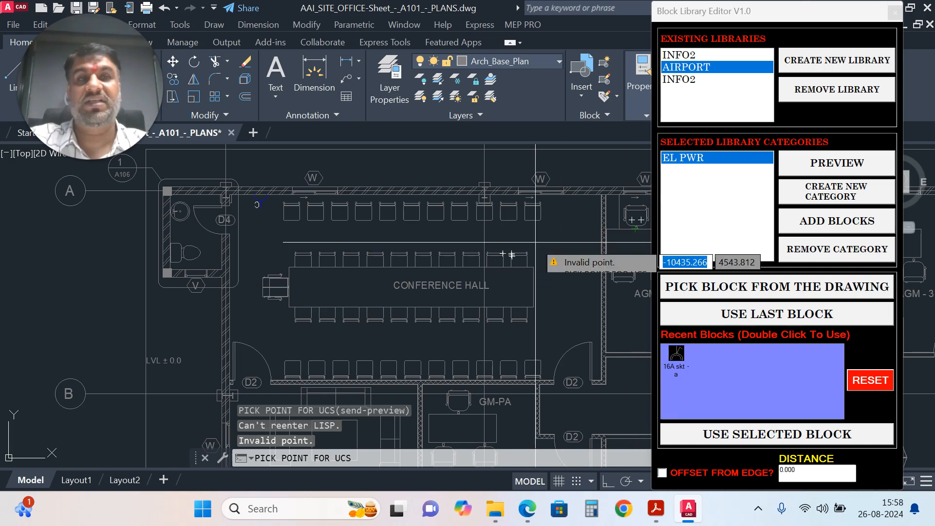
{"action": "key", "text": "Escape"}
{"action": "key", "text": "Escape"}
{"action": "left_click", "coordinate": [834, 166]}
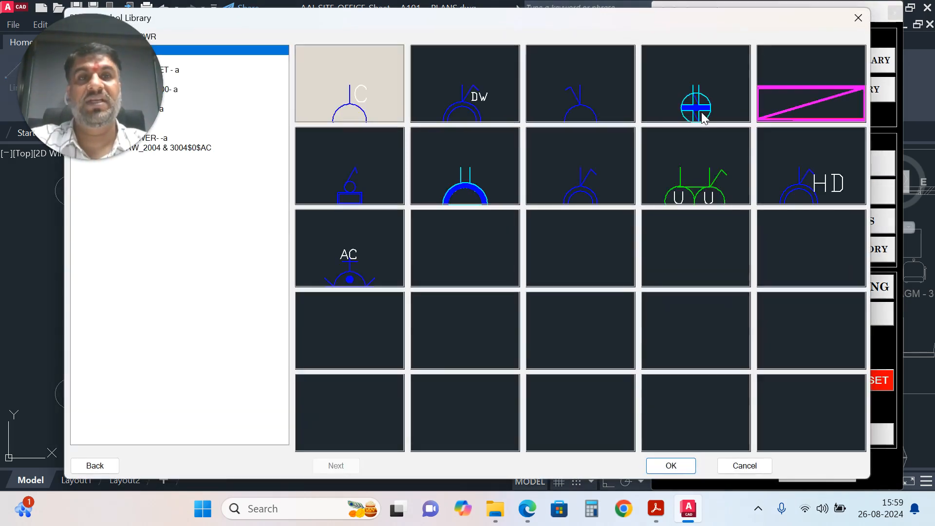
{"action": "left_click", "coordinate": [704, 102]}
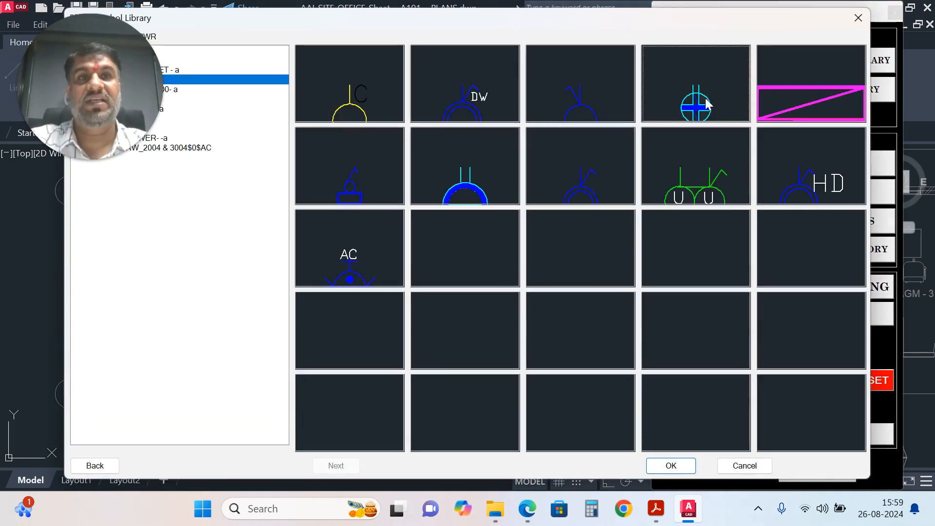
{"action": "double_click", "coordinate": [706, 100]}
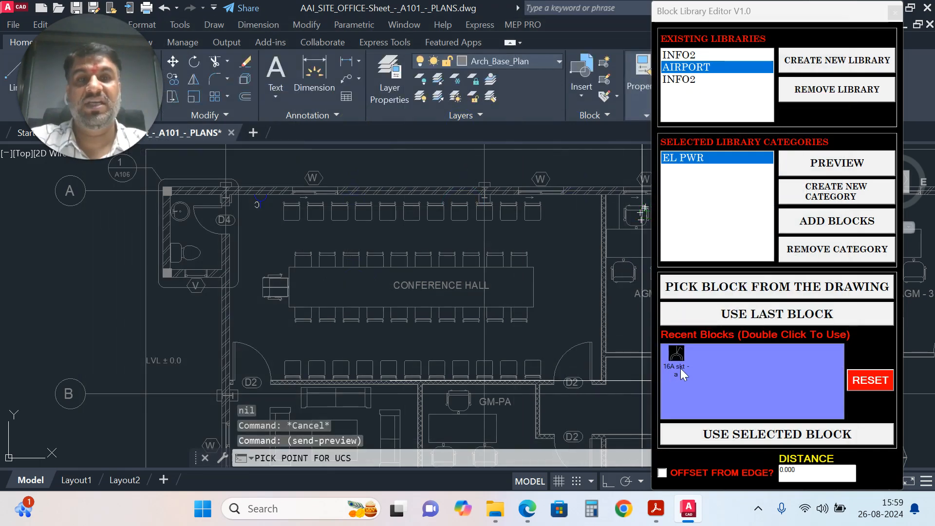
{"action": "left_click", "coordinate": [838, 166]}
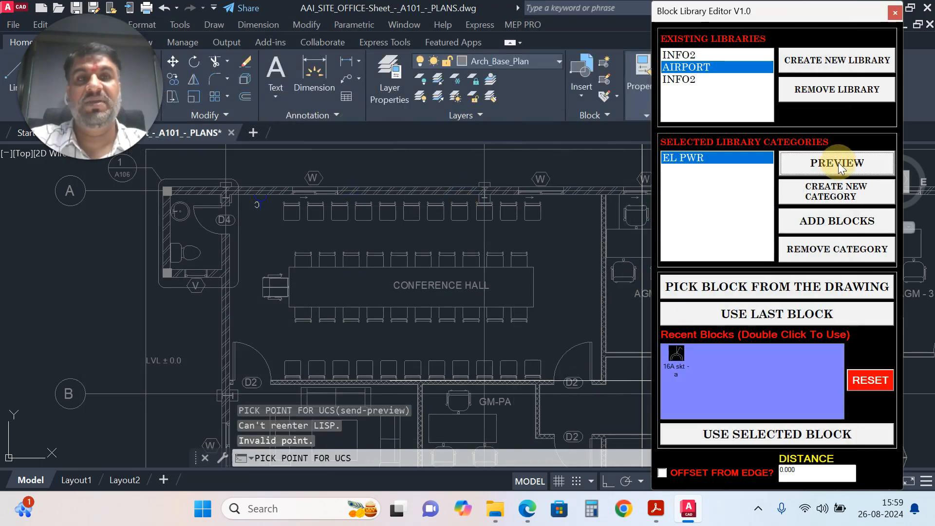
{"action": "left_click", "coordinate": [838, 166]}
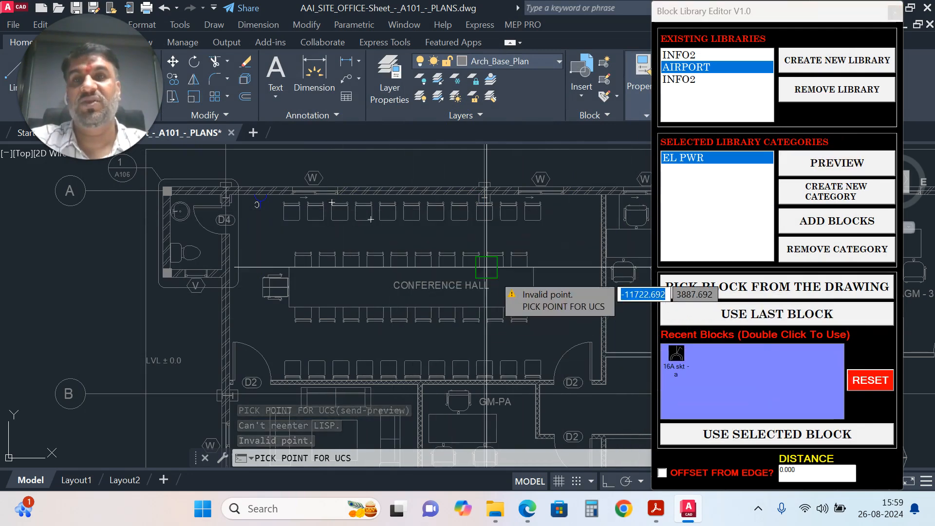
Step: Place the round UPS set symbol on the conference hall side of the wall shared with the adjoining AGM office
{"action": "middle_click_drag", "start_coordinate": [482, 273], "coordinate": [365, 241]}
{"action": "scroll", "coordinate": [470, 276], "scroll_direction": "up", "scroll_amount": 4}
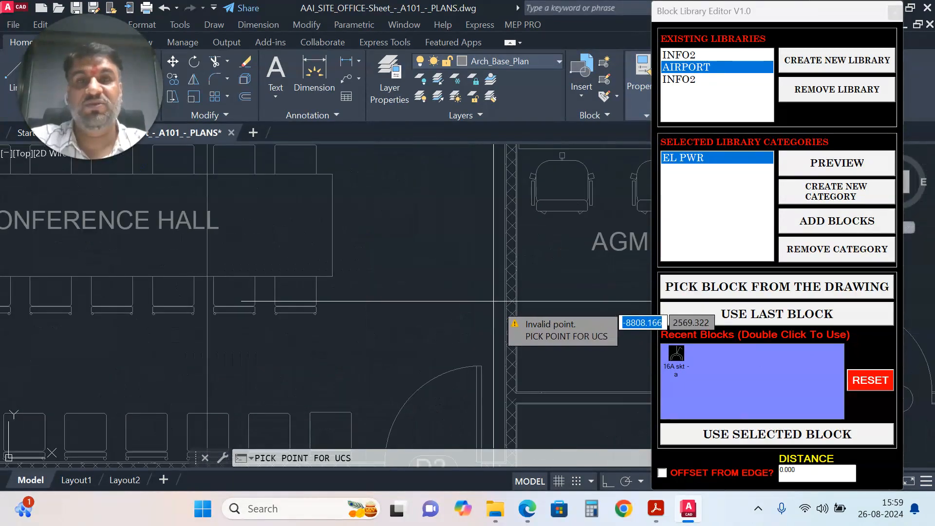
{"action": "left_click", "coordinate": [489, 226]}
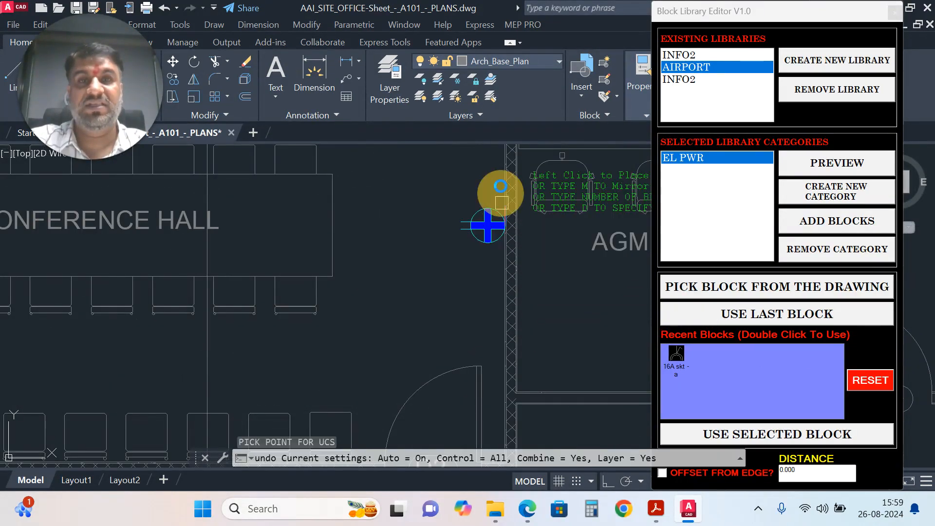
{"action": "left_click", "coordinate": [501, 179]}
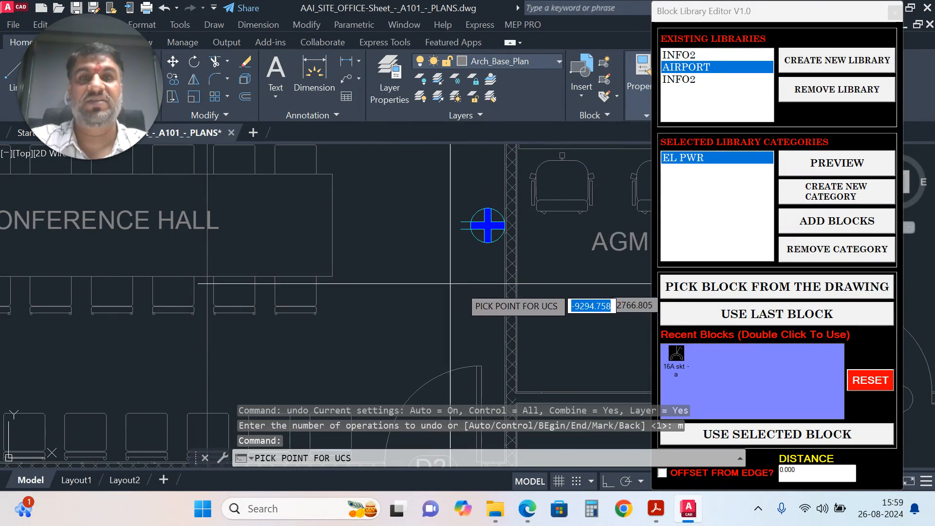
{"action": "scroll", "coordinate": [497, 277], "scroll_direction": "down", "scroll_amount": 2}
{"action": "scroll", "coordinate": [487, 284], "scroll_direction": "down", "scroll_amount": 2}
{"action": "middle_click_drag", "start_coordinate": [470, 286], "coordinate": [580, 215]}
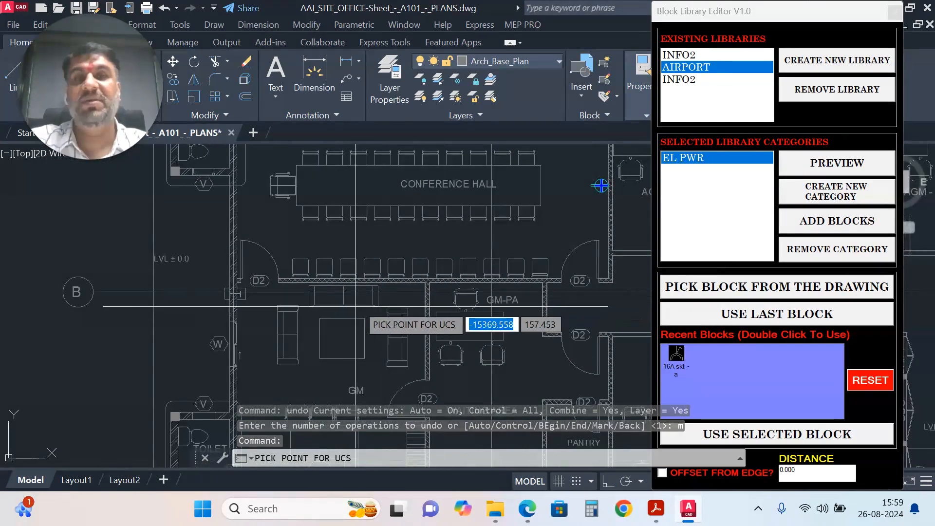
{"action": "scroll", "coordinate": [358, 301], "scroll_direction": "up", "scroll_amount": 4}
{"action": "mouse_move", "coordinate": [412, 306]}
{"action": "middle_mouse_down"}
{"action": "mouse_move", "coordinate": [418, 245]}
{"action": "mouse_move", "coordinate": [452, 126]}
{"action": "middle_mouse_up"}
{"action": "scroll", "coordinate": [450, 263], "scroll_direction": "down", "scroll_amount": 4}
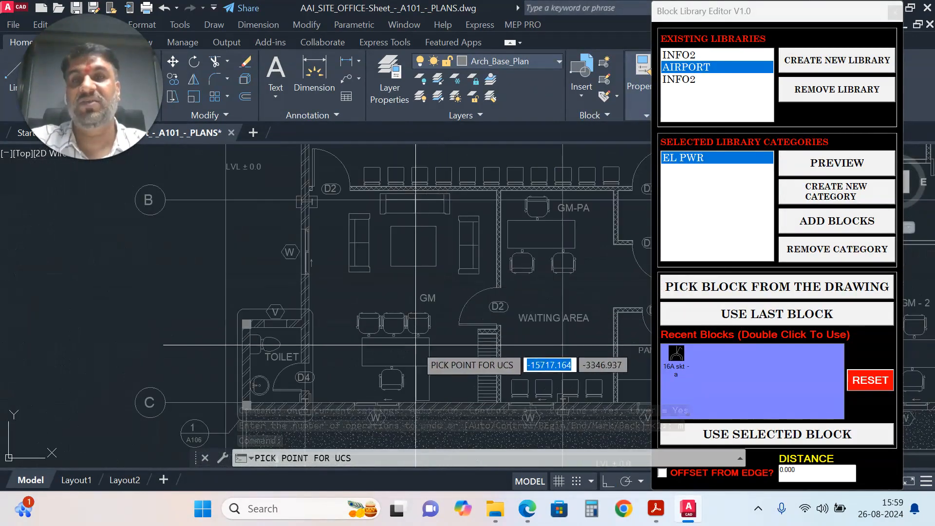
Step: Place the round UPS set symbol on the corner of the GM's side desk, facing inwards, and end the placement
{"action": "middle_click_drag", "start_coordinate": [407, 330], "coordinate": [414, 234]}
{"action": "scroll", "coordinate": [404, 234], "scroll_direction": "up", "scroll_amount": 4}
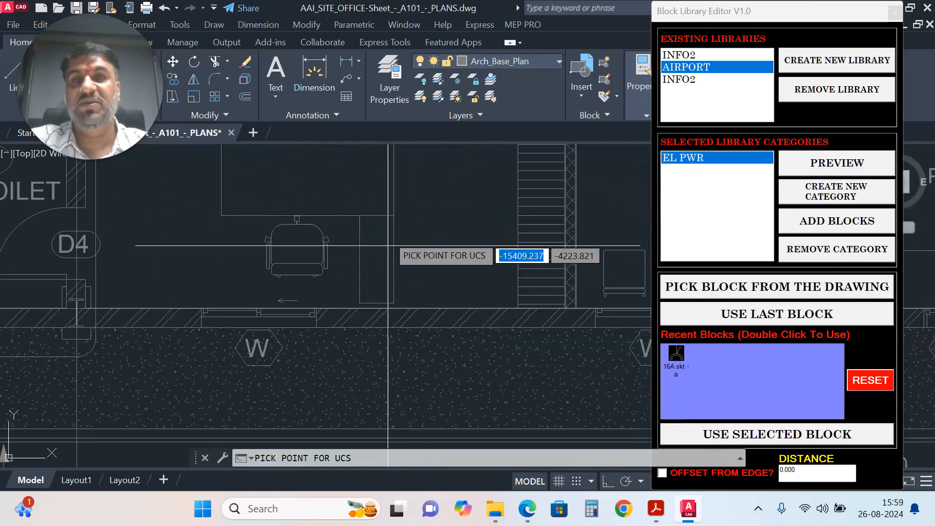
{"action": "left_click", "coordinate": [393, 205]}
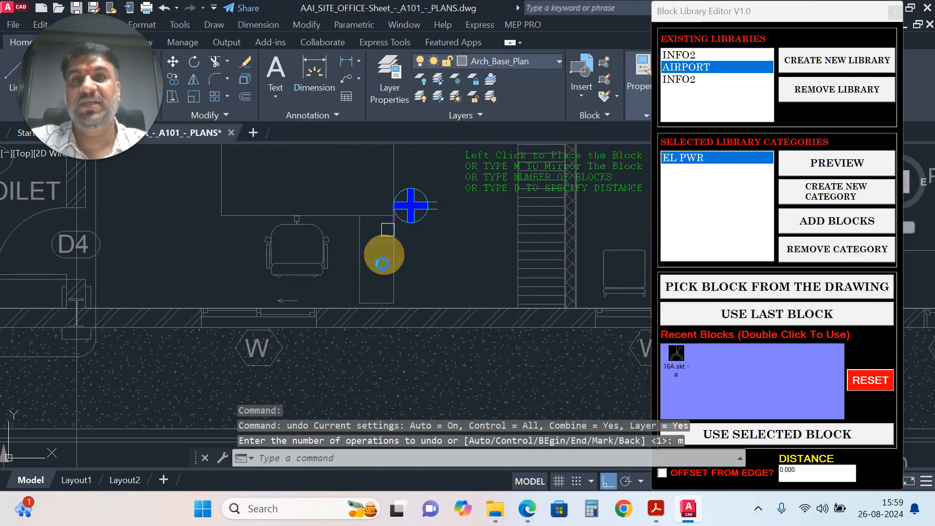
{"action": "left_click", "coordinate": [392, 153]}
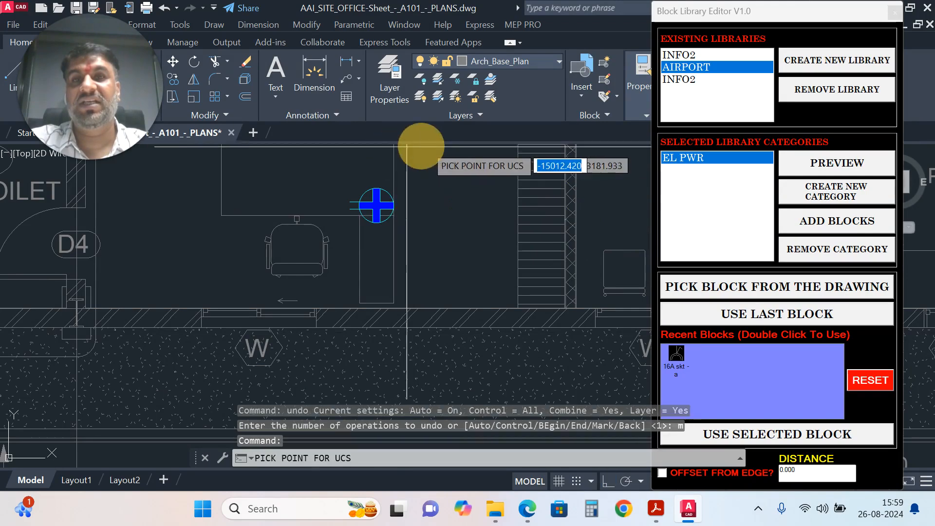
{"action": "scroll", "coordinate": [462, 254], "scroll_direction": "down", "scroll_amount": 4}
{"action": "middle_click_drag", "start_coordinate": [451, 252], "coordinate": [374, 257]}
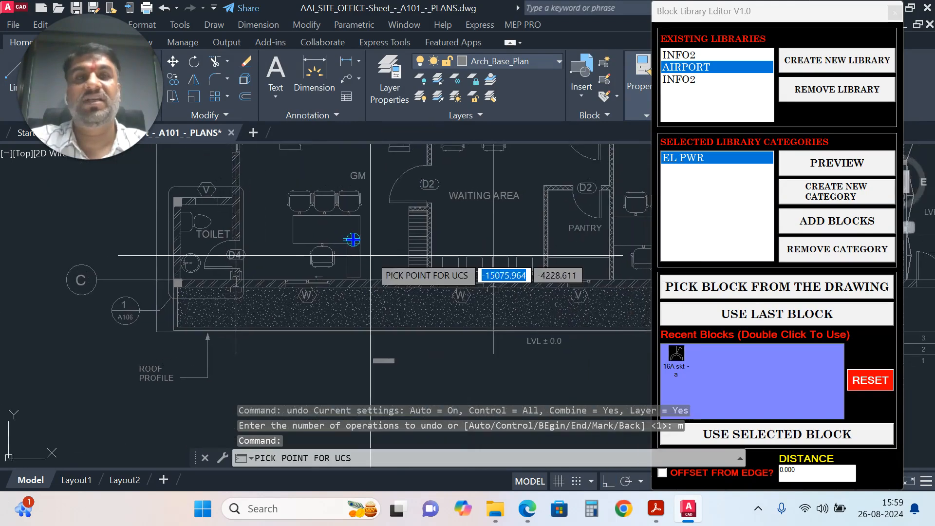
{"action": "scroll", "coordinate": [463, 311], "scroll_direction": "down", "scroll_amount": 6}
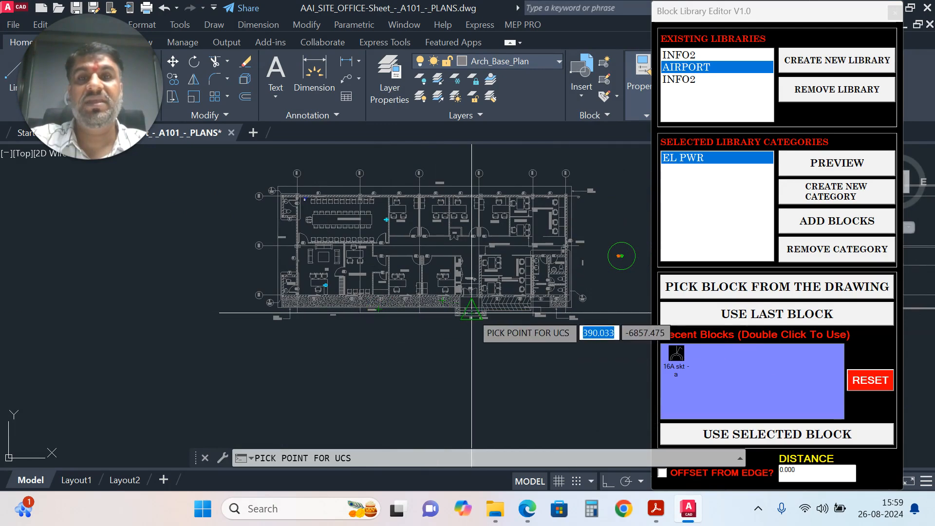
{"action": "key", "text": "Escape"}
{"action": "left_click", "coordinate": [843, 171]}
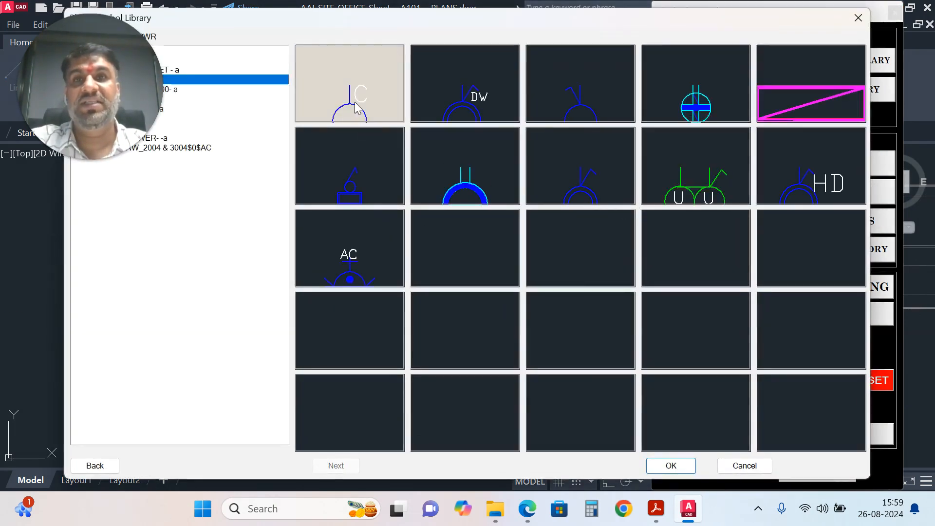
{"action": "double_click", "coordinate": [348, 91]}
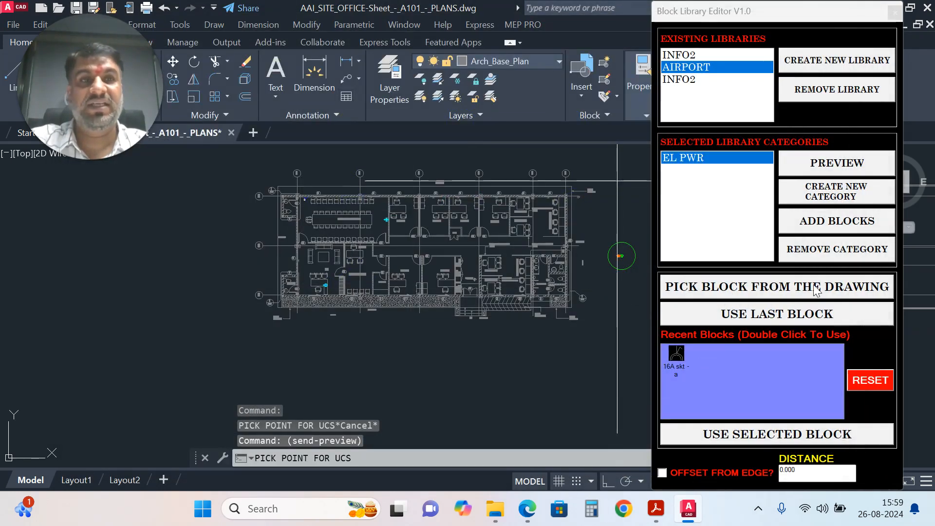
{"action": "left_click", "coordinate": [838, 230]}
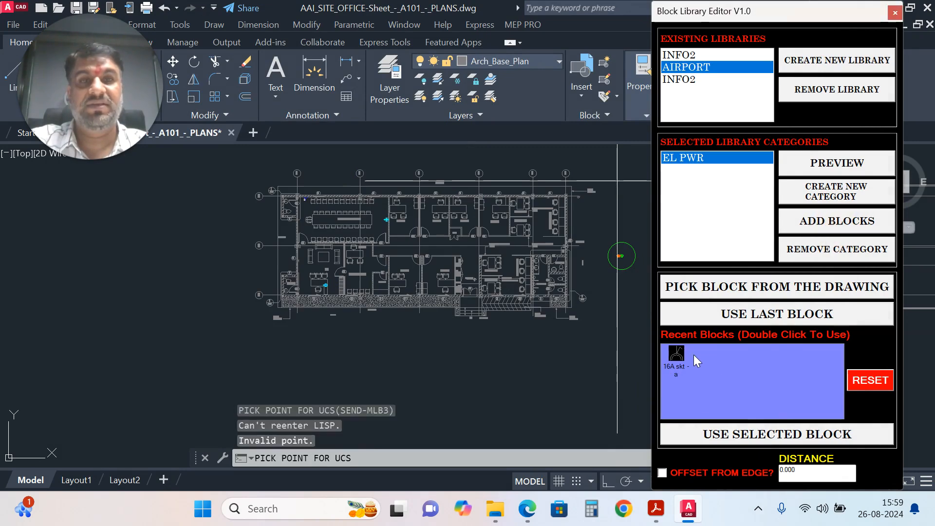
{"action": "scroll", "coordinate": [616, 256], "scroll_direction": "up", "scroll_amount": 2}
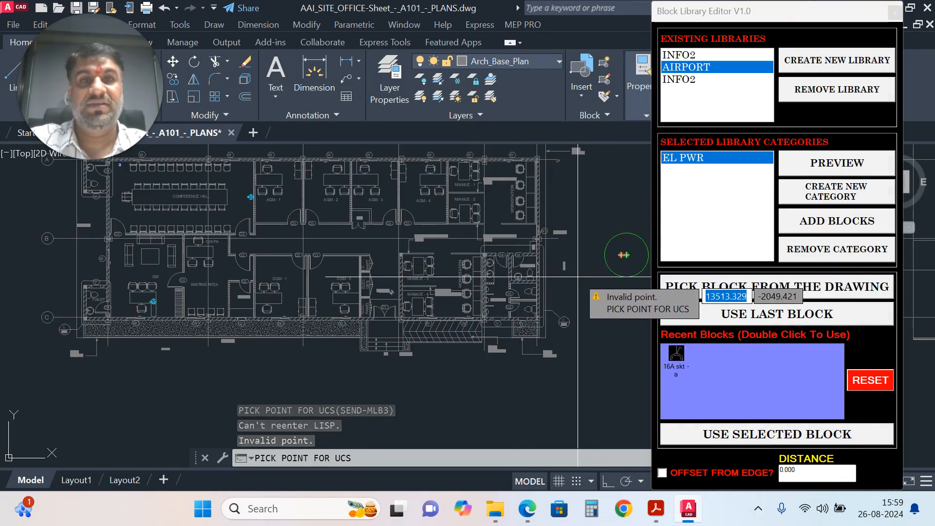
{"action": "key", "text": "Escape"}
{"action": "key", "text": "Escape"}
Step: Choose the AC symbol from the EL PWR category preview and place it at the window jamb on AGM - 1's upper wall
{"action": "left_click", "coordinate": [823, 165]}
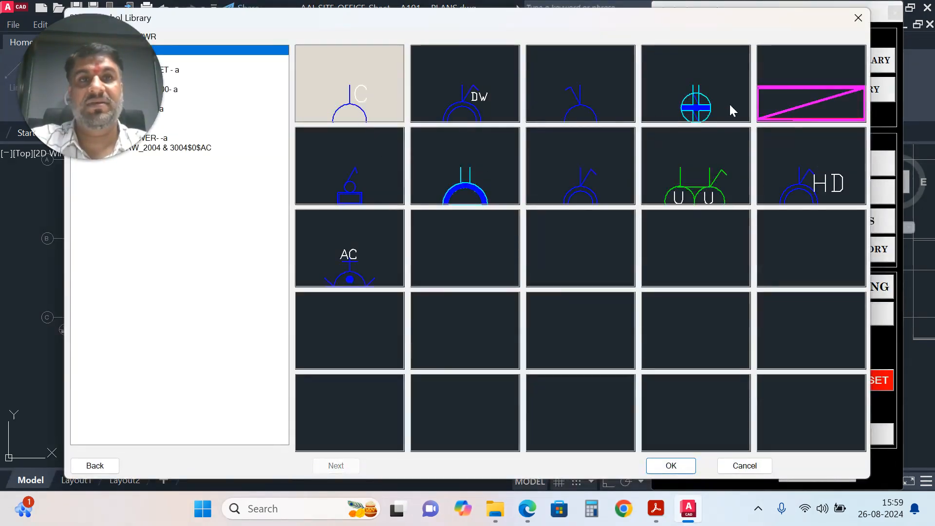
{"action": "left_click", "coordinate": [375, 252]}
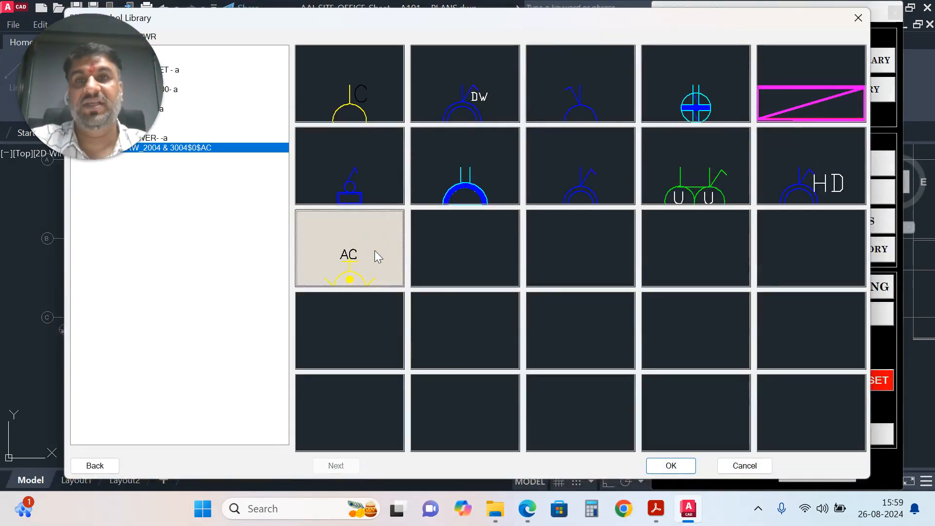
{"action": "double_click", "coordinate": [377, 238]}
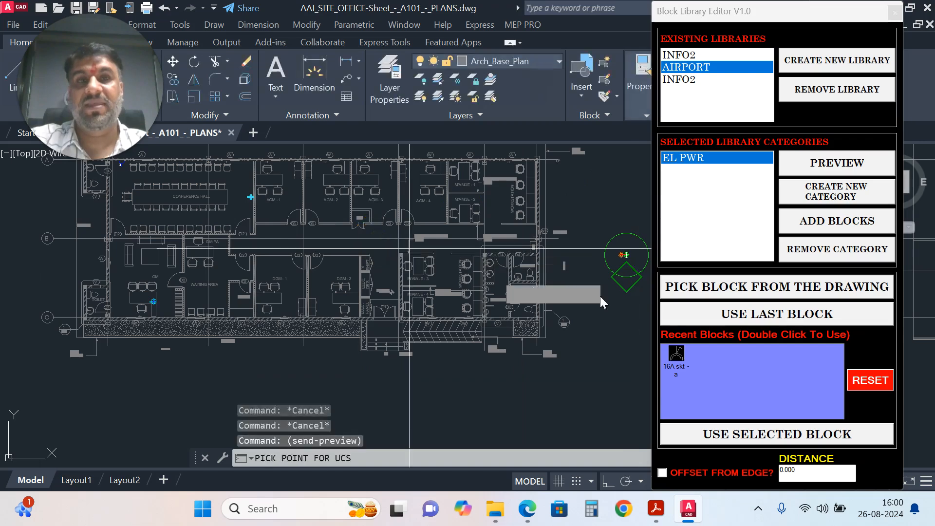
{"action": "scroll", "coordinate": [293, 215], "scroll_direction": "up", "scroll_amount": 5}
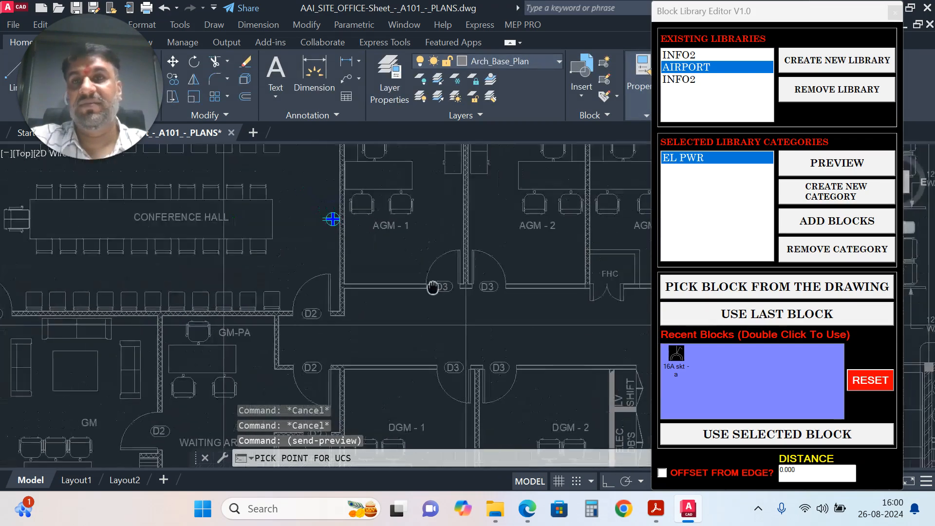
{"action": "scroll", "coordinate": [340, 238], "scroll_direction": "up", "scroll_amount": 4}
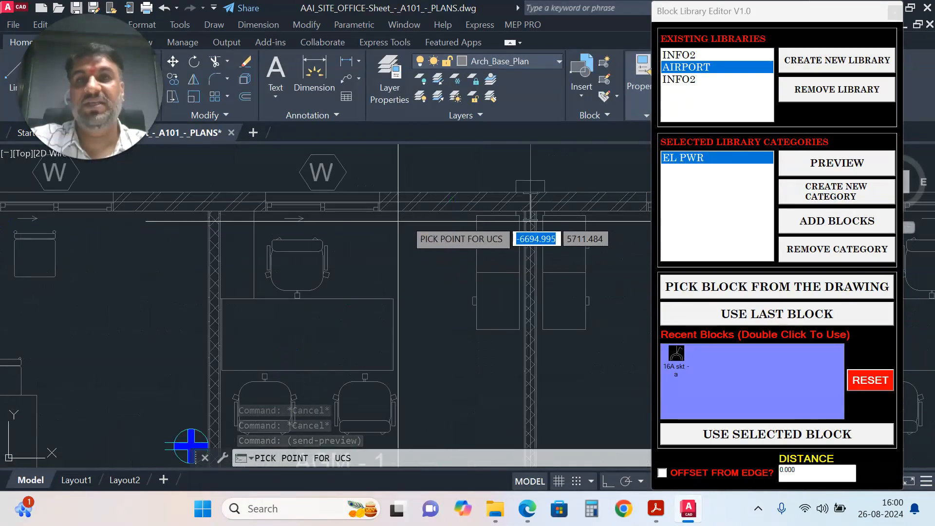
{"action": "scroll", "coordinate": [395, 210], "scroll_direction": "up", "scroll_amount": 4}
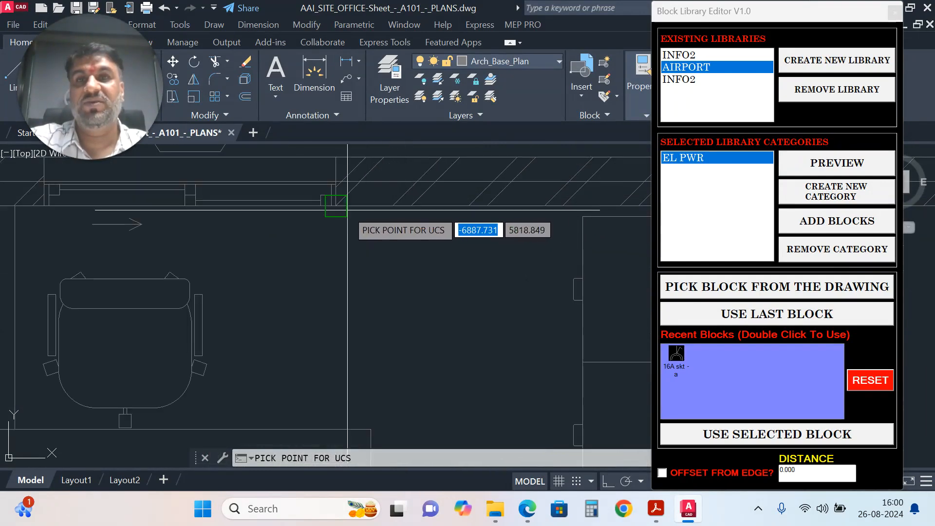
{"action": "left_click", "coordinate": [336, 206]}
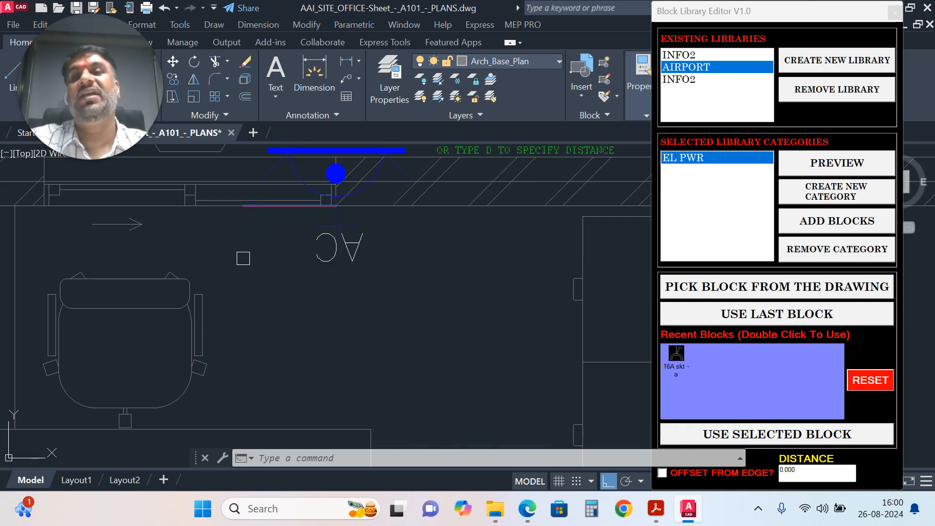
{"action": "left_click", "coordinate": [243, 258]}
{"action": "left_click", "coordinate": [344, 231]}
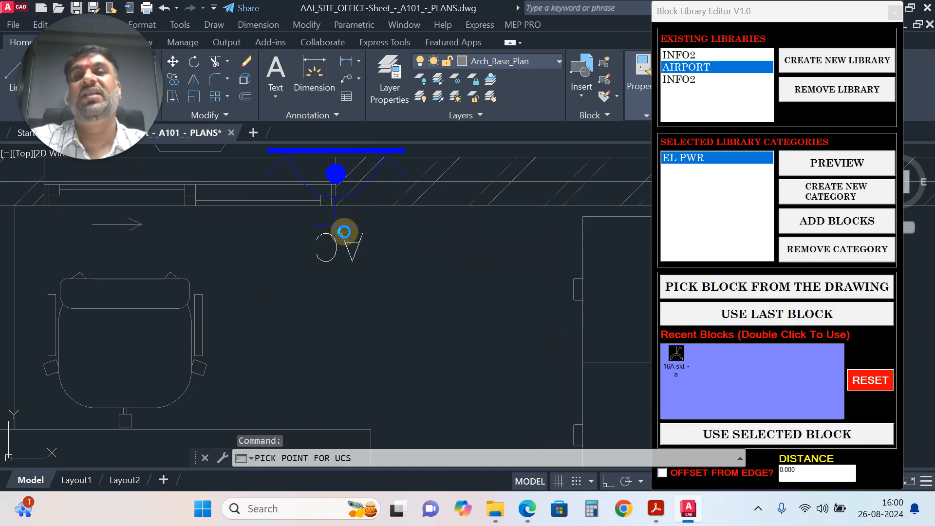
Step: Move the AC symbol to the inner face of AGM - 1's upper wall and along it, clear of the window
{"action": "left_click", "coordinate": [277, 325]}
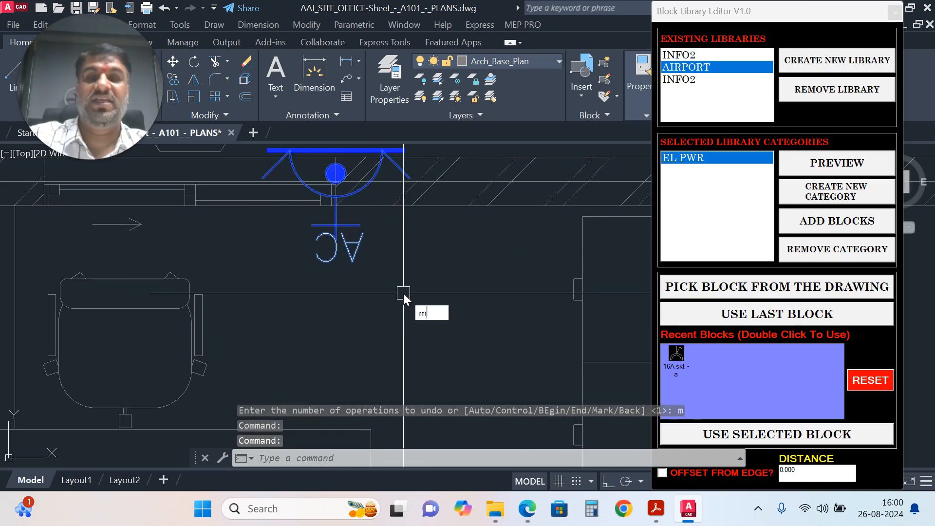
{"action": "key", "text": "Return"}
{"action": "left_click", "coordinate": [418, 265]}
{"action": "left_click", "coordinate": [423, 324]}
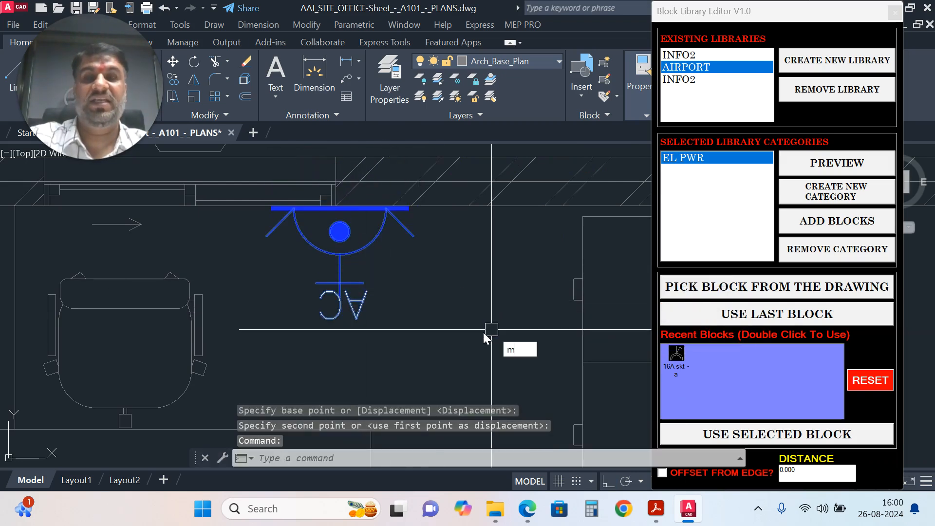
{"action": "key", "text": "Return"}
{"action": "left_click", "coordinate": [440, 298]}
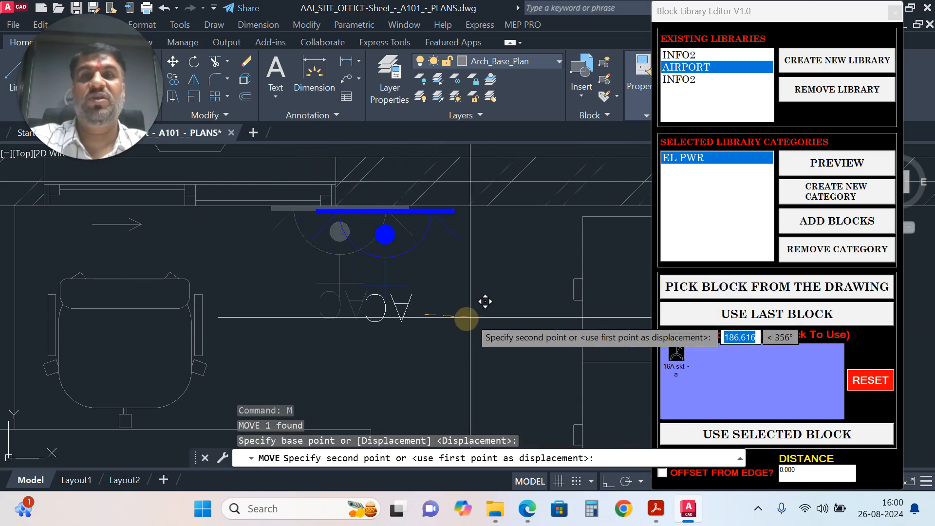
{"action": "left_click", "coordinate": [523, 298]}
{"action": "key", "text": "Escape"}
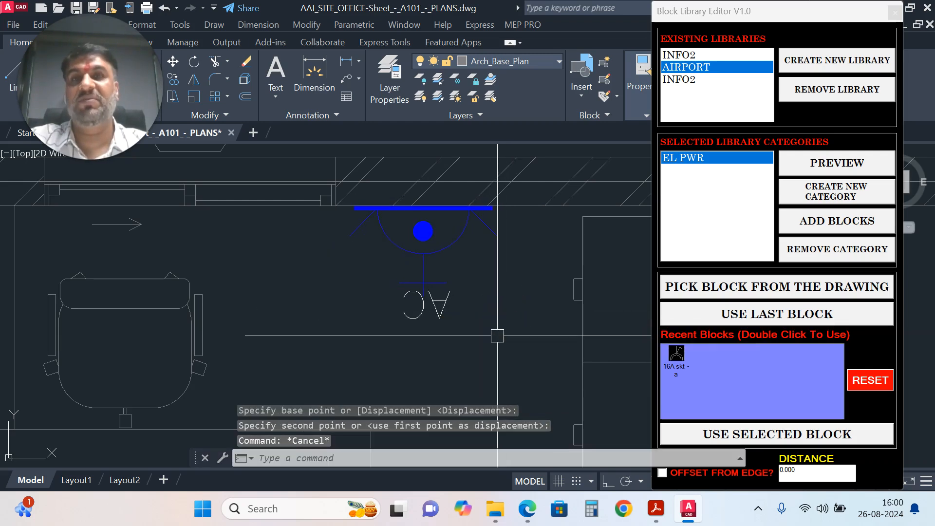
Step: Move the round UPS symbol from the AGM - 1 partition onto the conference table, beside the CONFERENCE HALL label
{"action": "scroll", "coordinate": [487, 335], "scroll_direction": "down", "scroll_amount": 6}
{"action": "scroll", "coordinate": [473, 335], "scroll_direction": "down", "scroll_amount": 8}
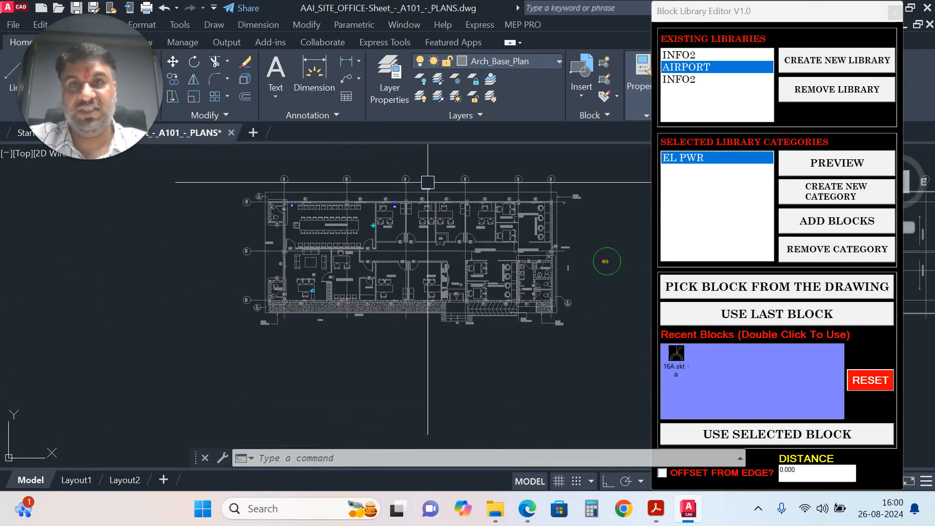
{"action": "left_click", "coordinate": [447, 273]}
{"action": "scroll", "coordinate": [404, 244], "scroll_direction": "up", "scroll_amount": 5}
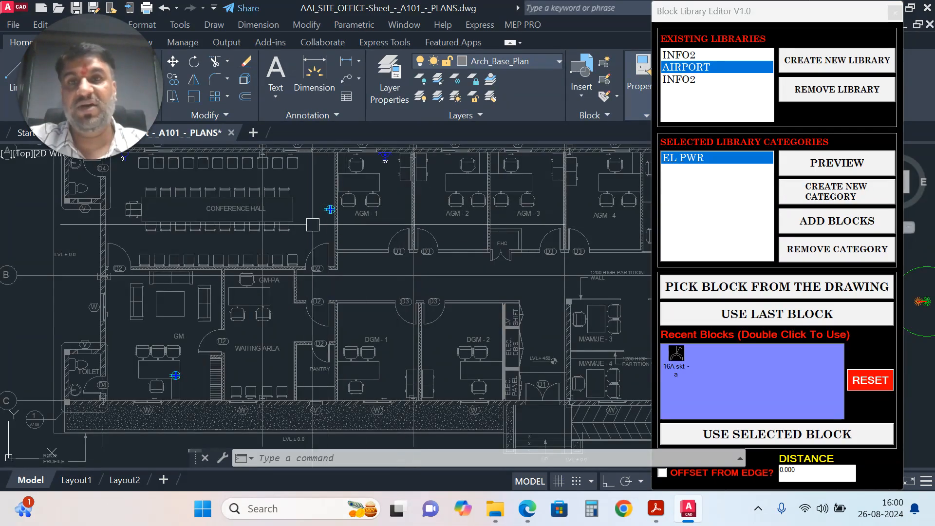
{"action": "middle_click_drag", "start_coordinate": [312, 241], "coordinate": [420, 284]}
{"action": "scroll", "coordinate": [402, 252], "scroll_direction": "up", "scroll_amount": 4}
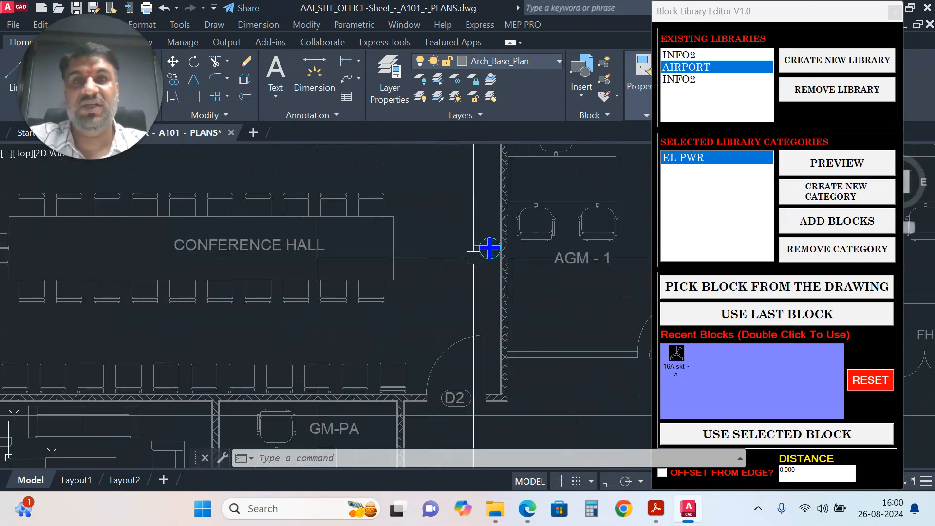
{"action": "left_click", "coordinate": [481, 251]}
{"action": "type", "text": "m"}
{"action": "key", "text": "Return"}
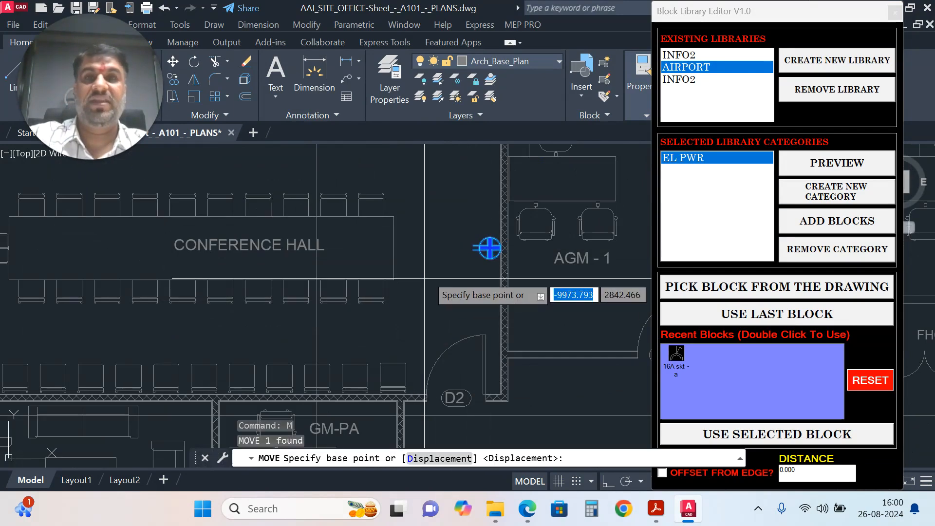
{"action": "left_click", "coordinate": [489, 248]}
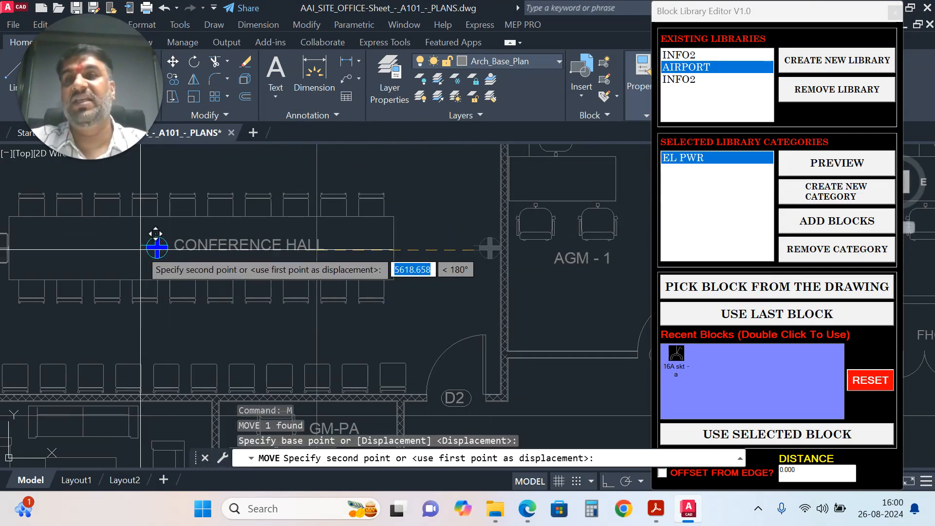
{"action": "left_click", "coordinate": [156, 246]}
Step: Centre the round UPS symbol in the conference hall with the RC command, using the room's diagonally opposite inner corners
{"action": "scroll", "coordinate": [379, 303], "scroll_direction": "down", "scroll_amount": 6}
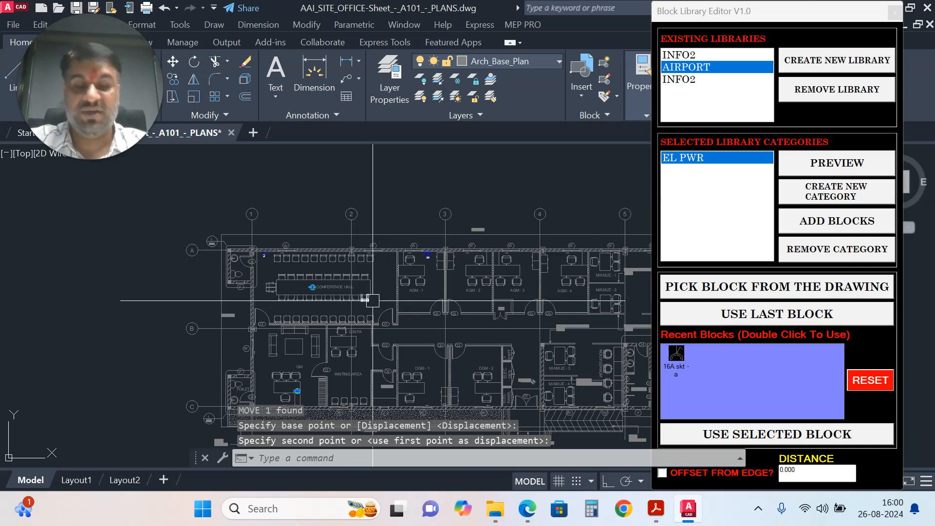
{"action": "type", "text": "rc"}
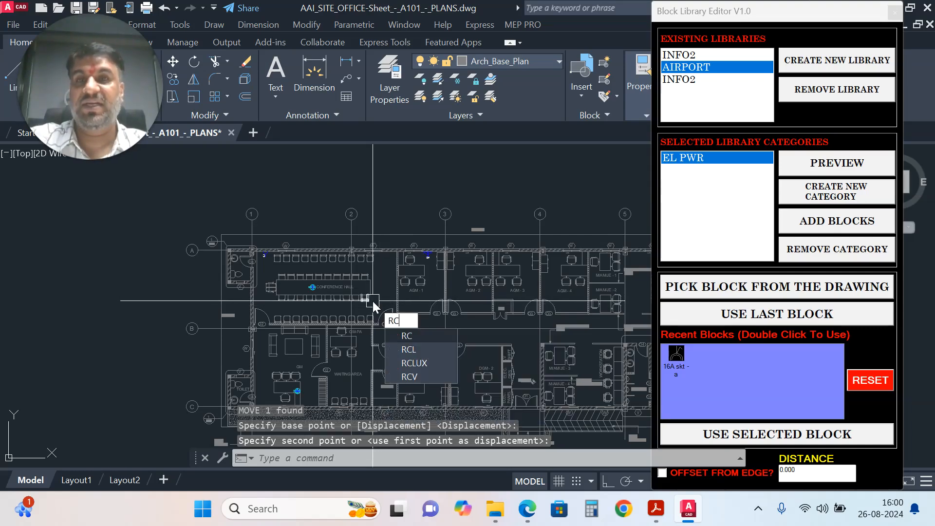
{"action": "key", "text": "Return"}
{"action": "scroll", "coordinate": [338, 303], "scroll_direction": "up", "scroll_amount": 6}
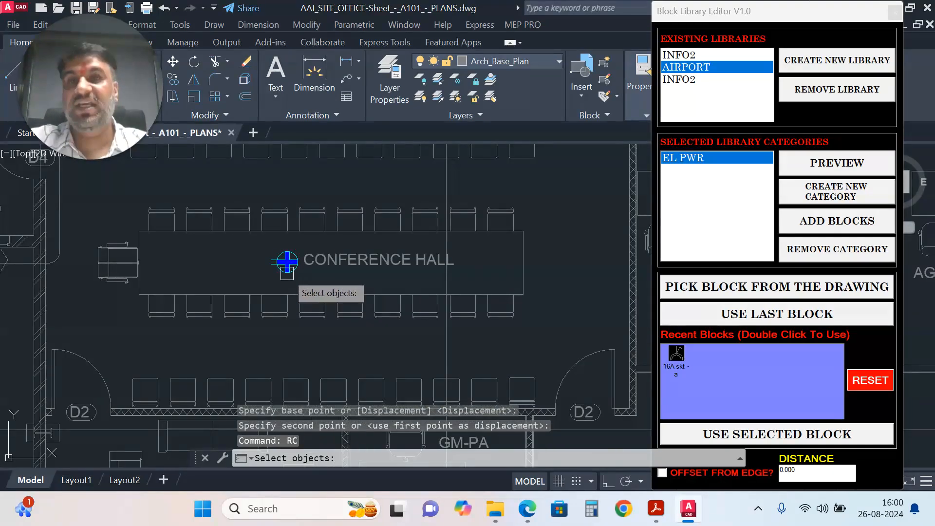
{"action": "left_click", "coordinate": [286, 273]}
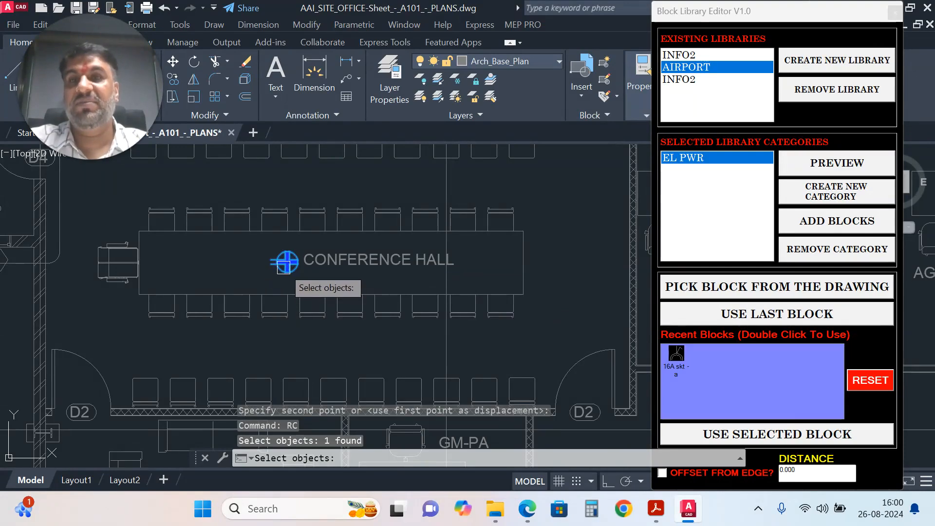
{"action": "key", "text": "Return"}
{"action": "scroll", "coordinate": [451, 287], "scroll_direction": "down", "scroll_amount": 6}
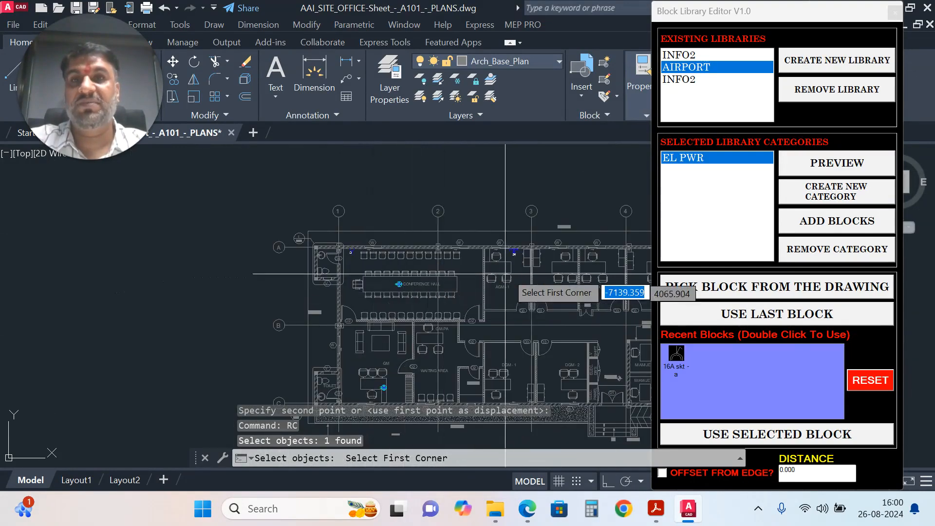
{"action": "scroll", "coordinate": [503, 265], "scroll_direction": "up", "scroll_amount": 6}
{"action": "scroll", "coordinate": [443, 253], "scroll_direction": "up", "scroll_amount": 5}
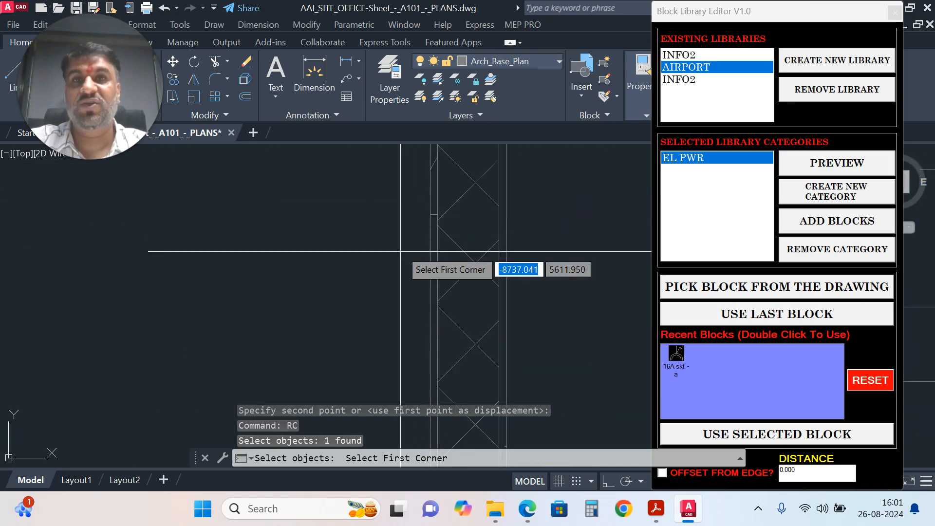
{"action": "left_click", "coordinate": [471, 192]}
{"action": "scroll", "coordinate": [492, 195], "scroll_direction": "down", "scroll_amount": 6}
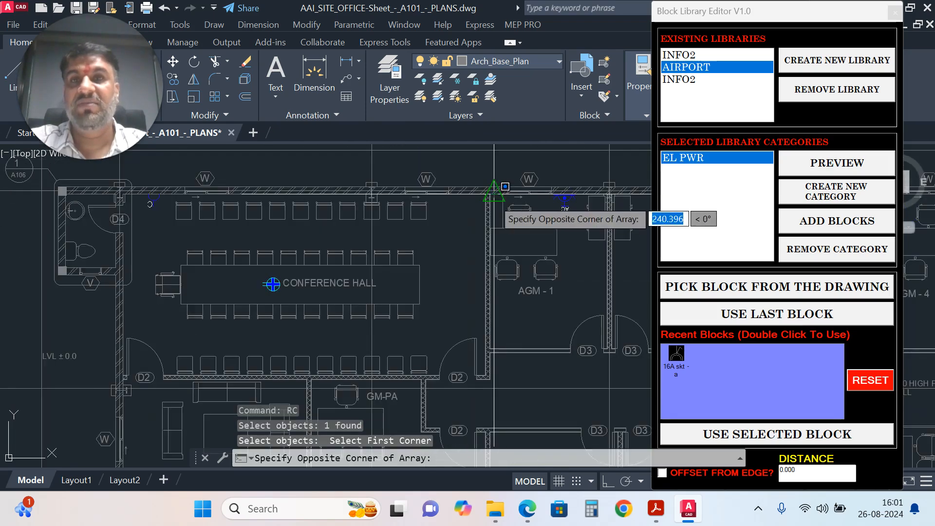
{"action": "scroll", "coordinate": [380, 269], "scroll_direction": "up", "scroll_amount": 8}
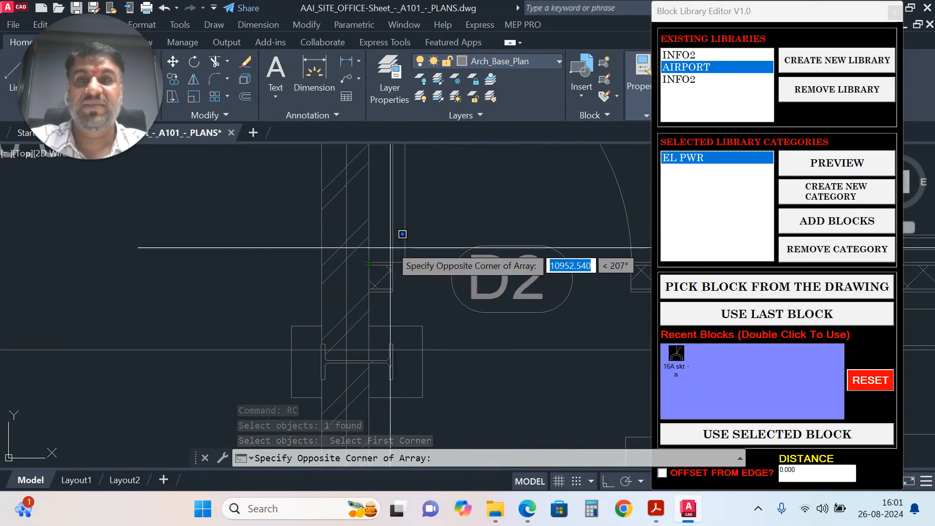
{"action": "left_click", "coordinate": [371, 262]}
{"action": "scroll", "coordinate": [370, 263], "scroll_direction": "down", "scroll_amount": 5}
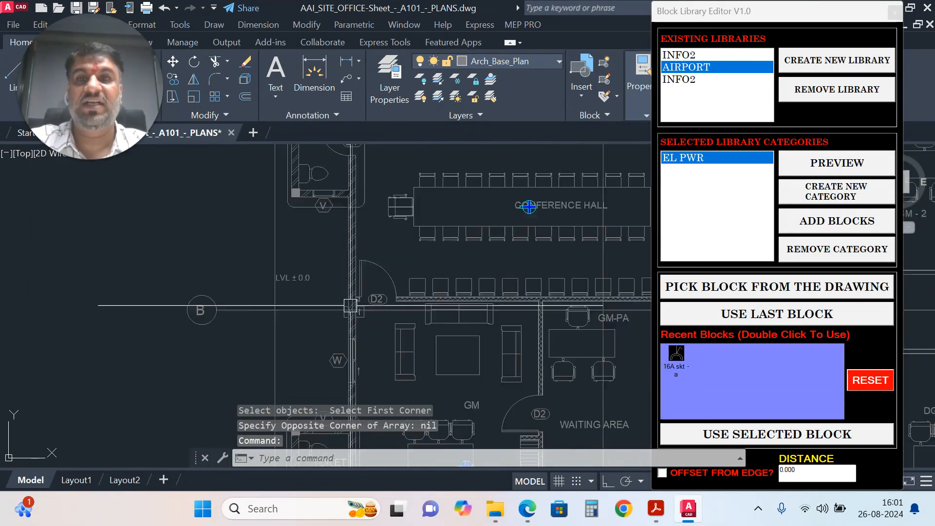
{"action": "scroll", "coordinate": [462, 244], "scroll_direction": "up", "scroll_amount": 2}
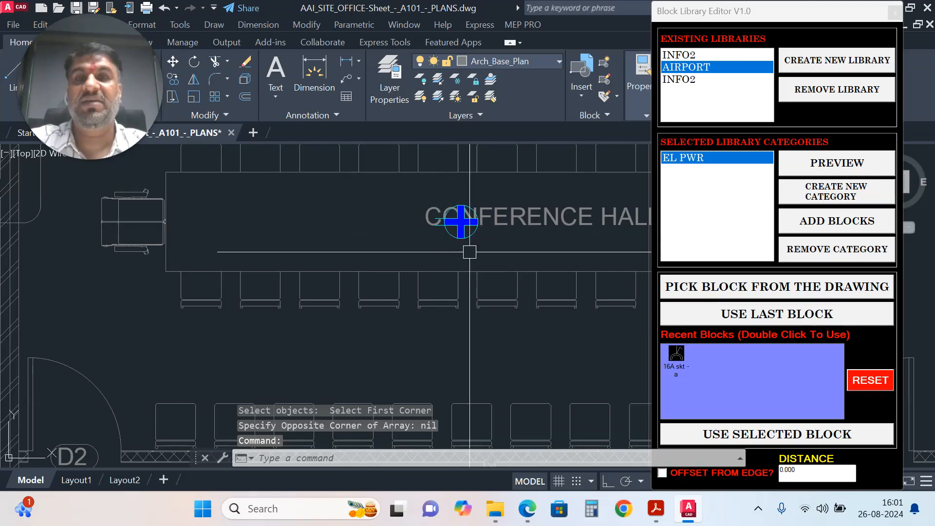
{"action": "middle_click_drag", "start_coordinate": [463, 241], "coordinate": [324, 267]}
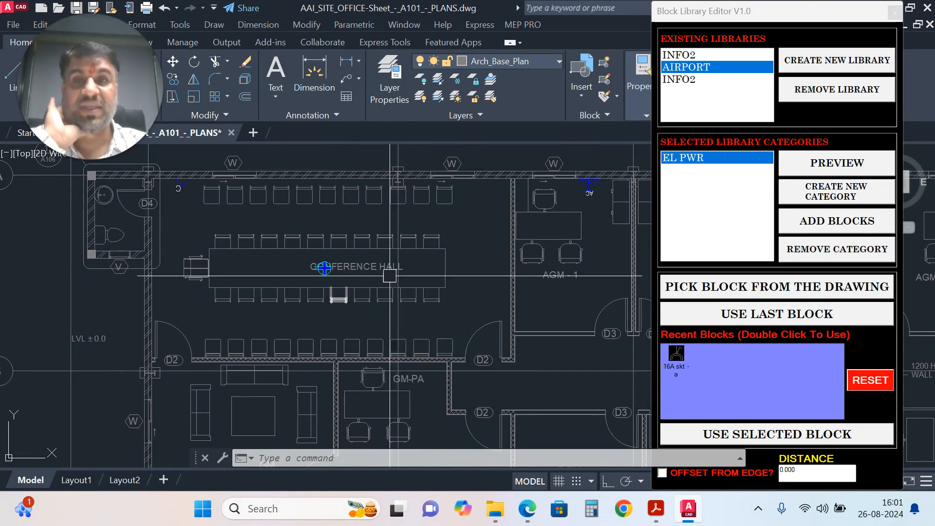
{"action": "scroll", "coordinate": [324, 268], "scroll_direction": "down", "scroll_amount": 1}
{"action": "scroll", "coordinate": [355, 251], "scroll_direction": "up", "scroll_amount": 1}
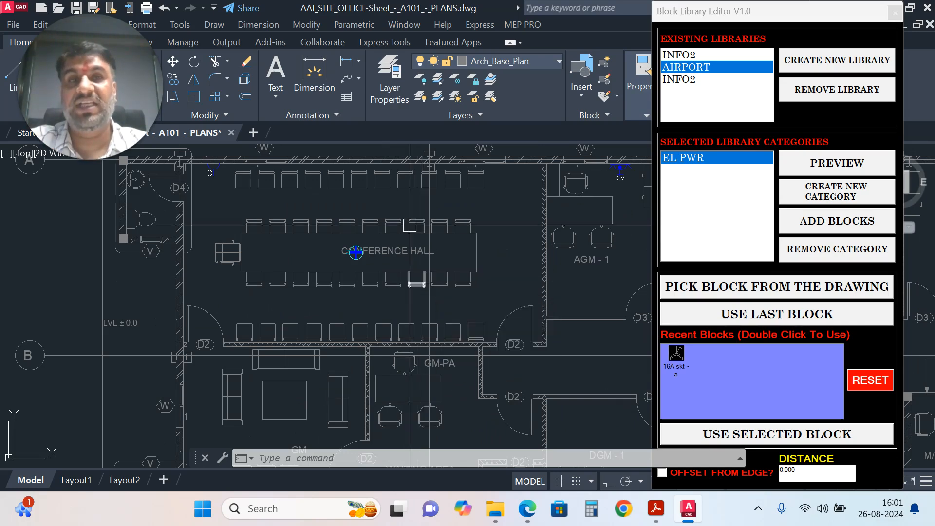
{"action": "scroll", "coordinate": [422, 277], "scroll_direction": "down", "scroll_amount": 2}
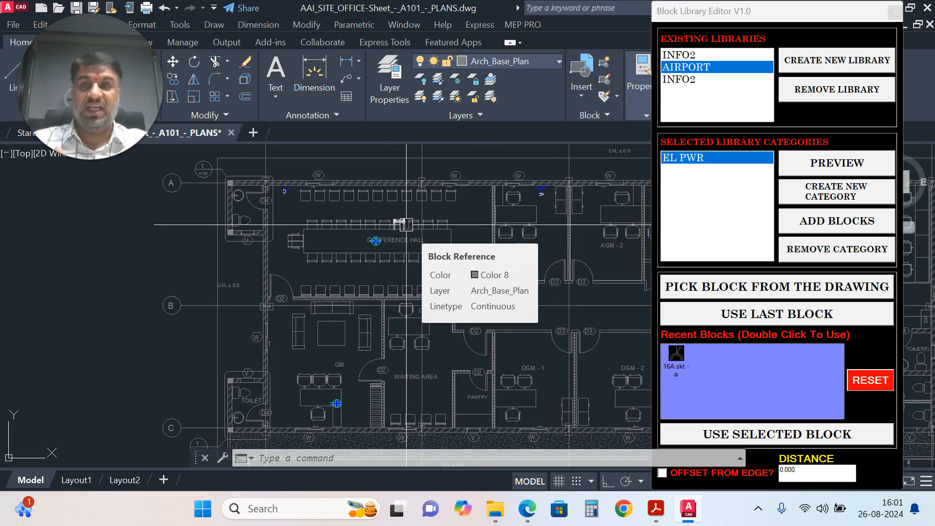
{"action": "scroll", "coordinate": [402, 224], "scroll_direction": "up", "scroll_amount": 2}
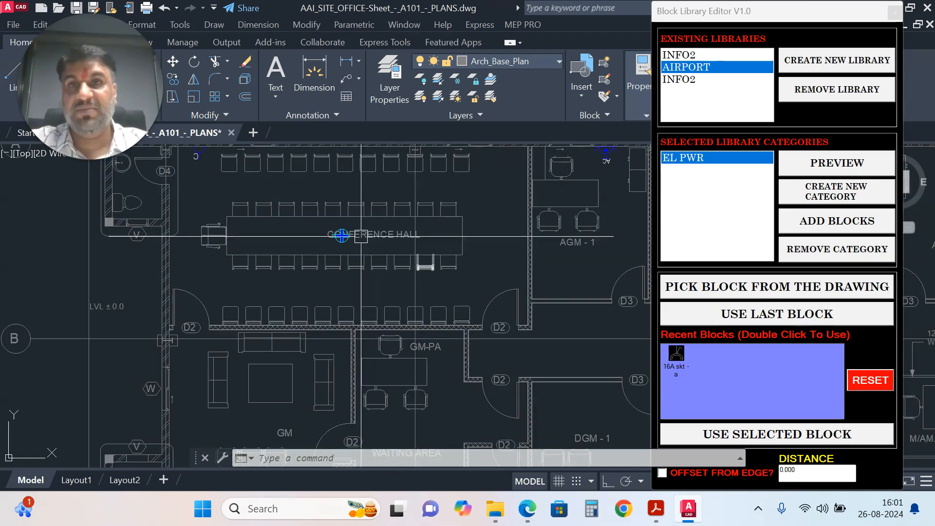
Step: Copy the conference table's round UPS symbol below the table, to the hall's lower chair row, onto the GM/GM-PA partition and beside GM's door D2
{"action": "scroll", "coordinate": [394, 217], "scroll_direction": "up", "scroll_amount": 4}
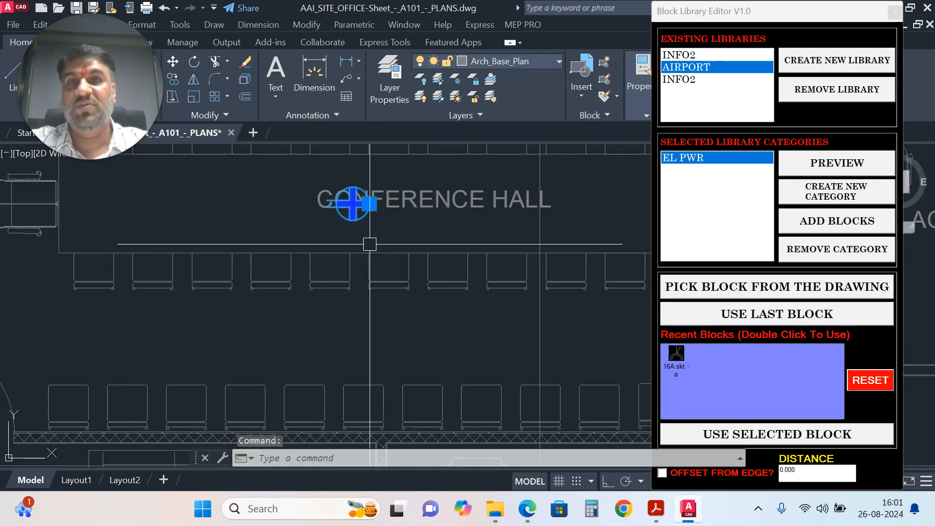
{"action": "type", "text": "CO"}
{"action": "key", "text": "Return"}
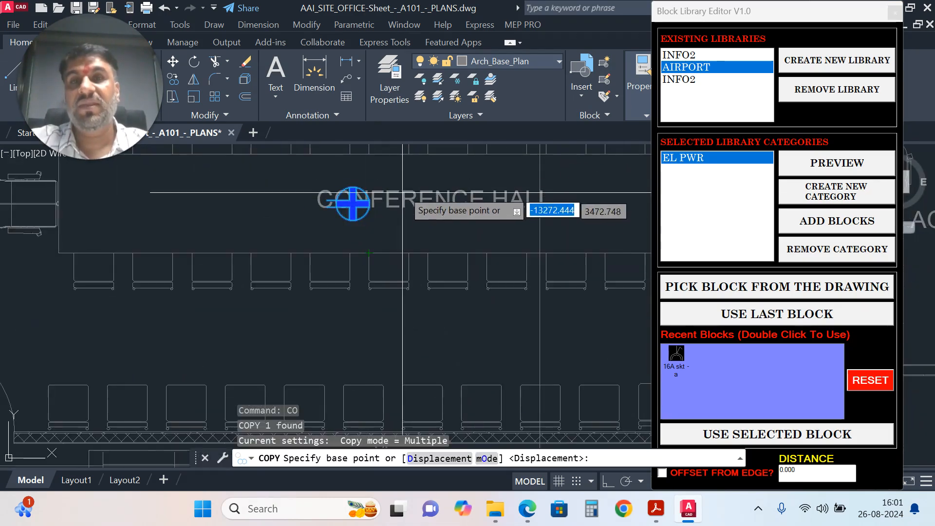
{"action": "left_click", "coordinate": [387, 229]}
{"action": "left_click", "coordinate": [334, 386]}
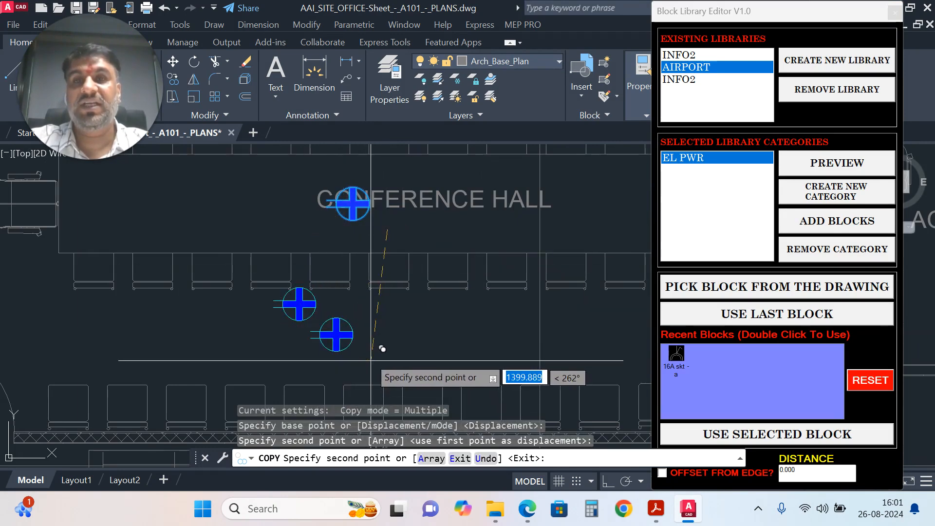
{"action": "middle_click_drag", "start_coordinate": [369, 359], "coordinate": [408, 214]}
{"action": "left_click", "coordinate": [407, 359]}
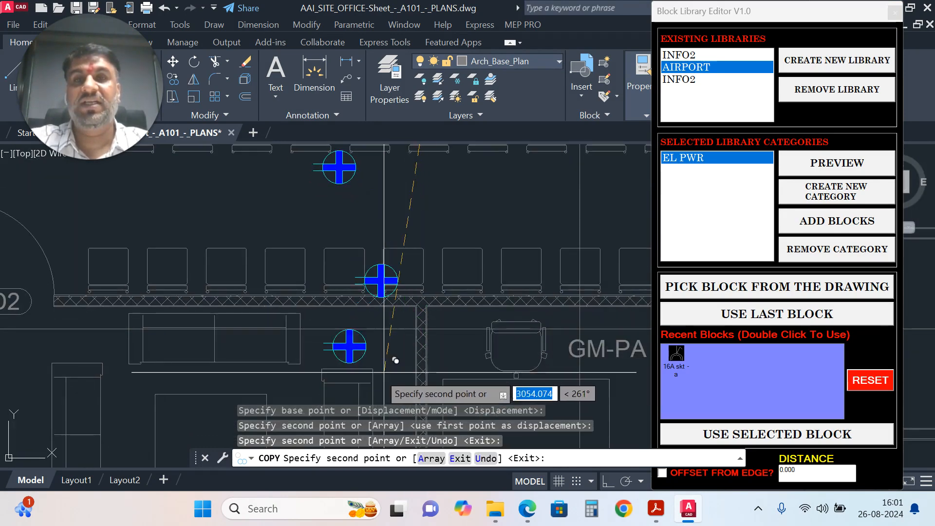
{"action": "middle_click_drag", "start_coordinate": [366, 353], "coordinate": [365, 289]}
{"action": "scroll", "coordinate": [377, 178], "scroll_direction": "down", "scroll_amount": 2}
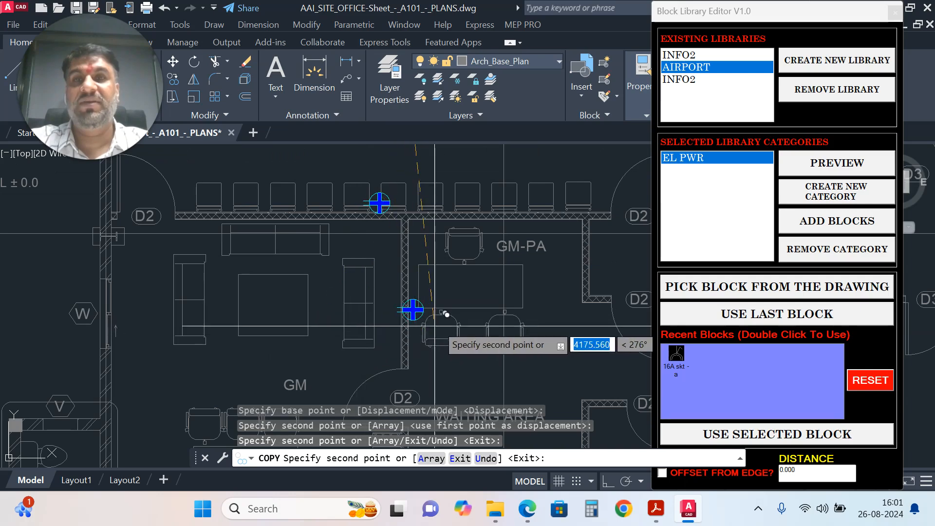
{"action": "left_click", "coordinate": [419, 322]}
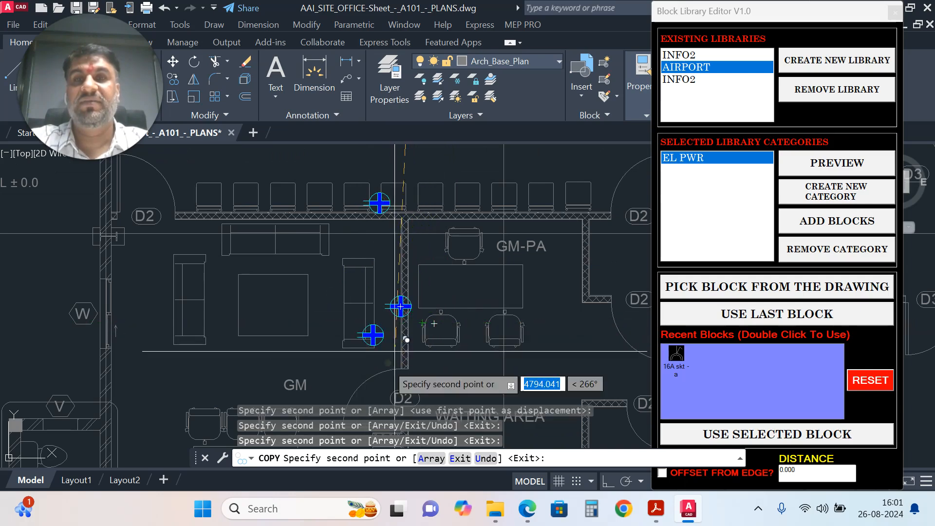
{"action": "middle_click_drag", "start_coordinate": [384, 352], "coordinate": [390, 282]}
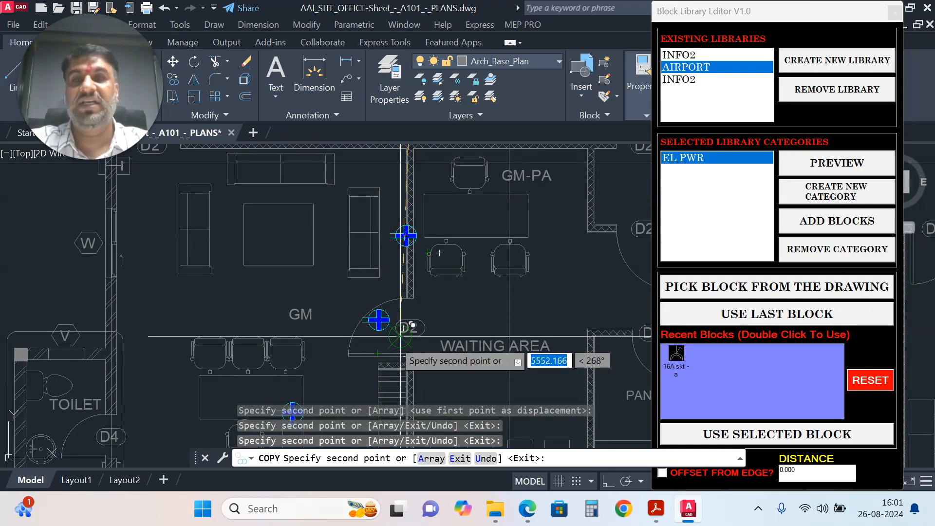
{"action": "left_click", "coordinate": [393, 336]}
{"action": "key", "text": "Escape"}
{"action": "key", "text": "Escape"}
{"action": "key", "text": "Escape"}
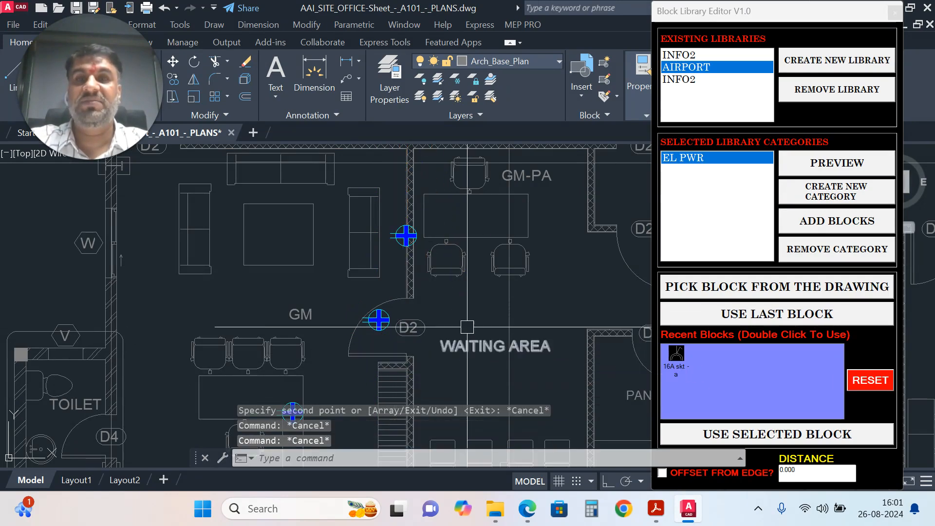
Step: Start block alignment with the ALGB command and try its POINT ON LINE and 2 POINTS modes
{"action": "scroll", "coordinate": [465, 330], "scroll_direction": "down", "scroll_amount": 3}
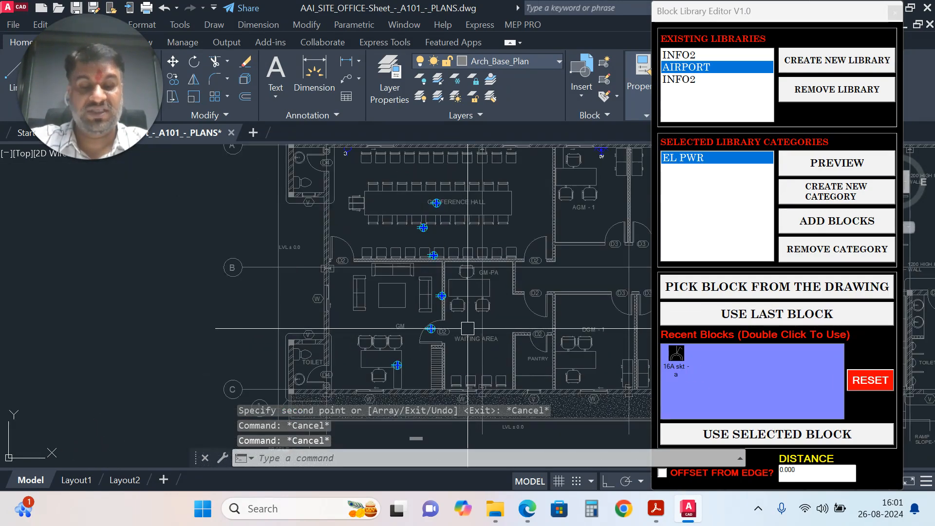
{"action": "type", "text": "al"}
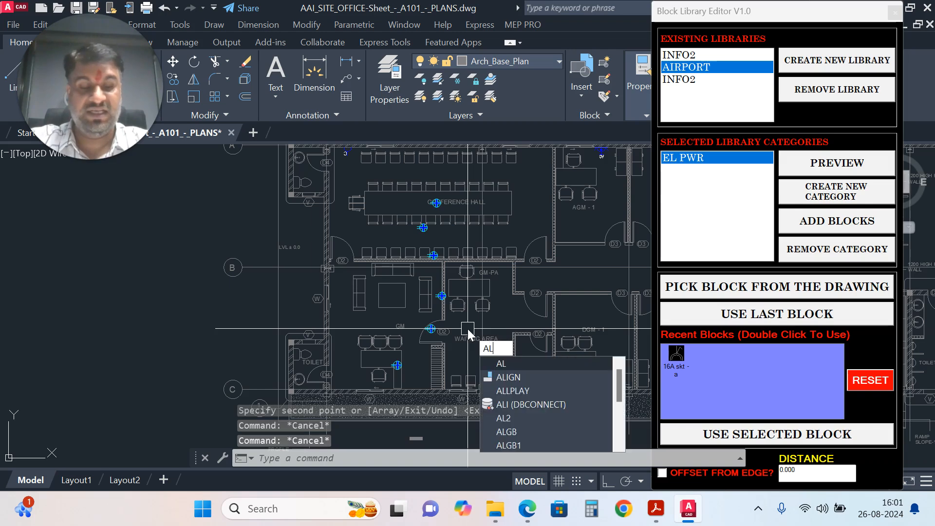
{"action": "type", "text": "gb"}
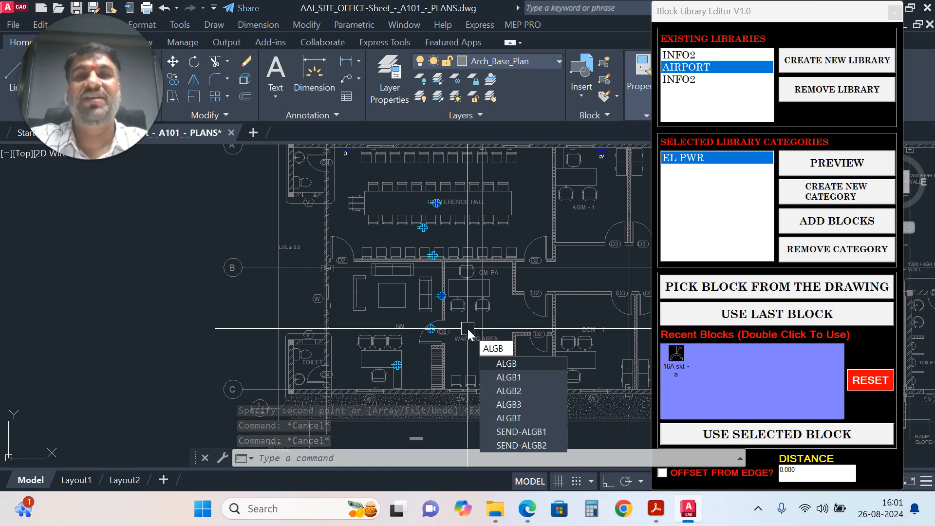
{"action": "key", "text": "Return"}
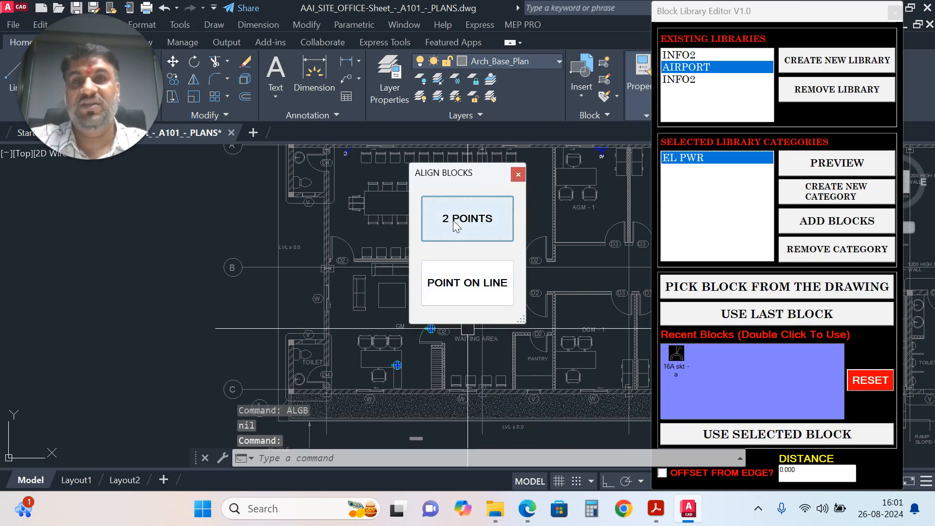
{"action": "left_click", "coordinate": [467, 288]}
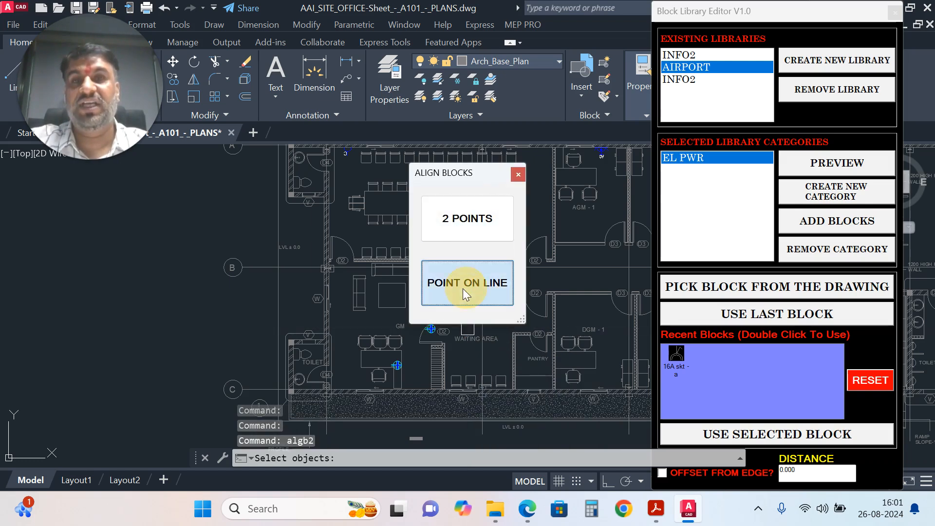
{"action": "left_click", "coordinate": [469, 227]}
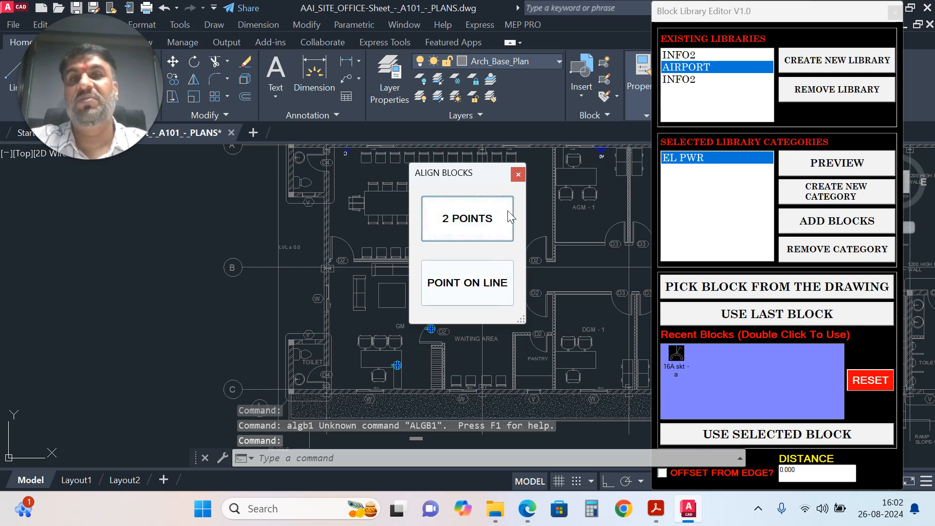
{"action": "left_click", "coordinate": [475, 283]}
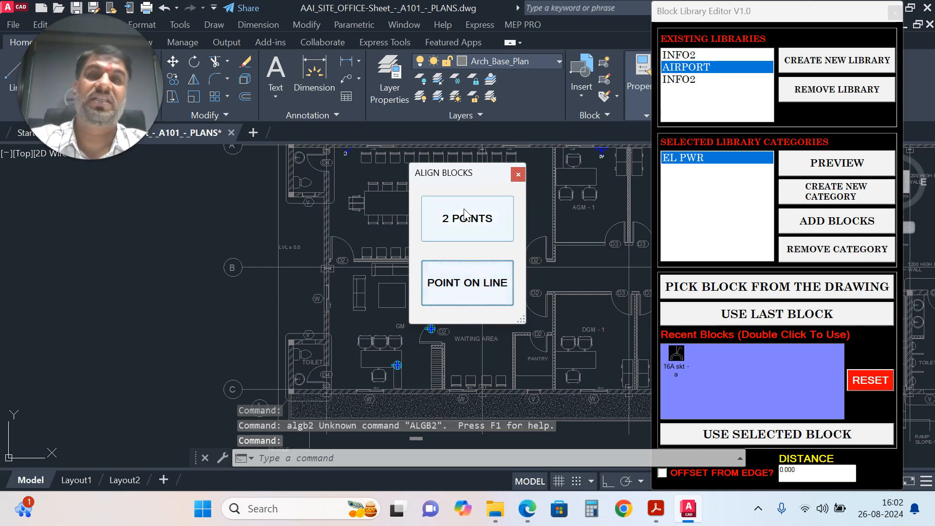
Step: Align the conference table and chair-row symbols horizontally with the symbol below the table, using the 2 POINTS mode
{"action": "left_click", "coordinate": [464, 214]}
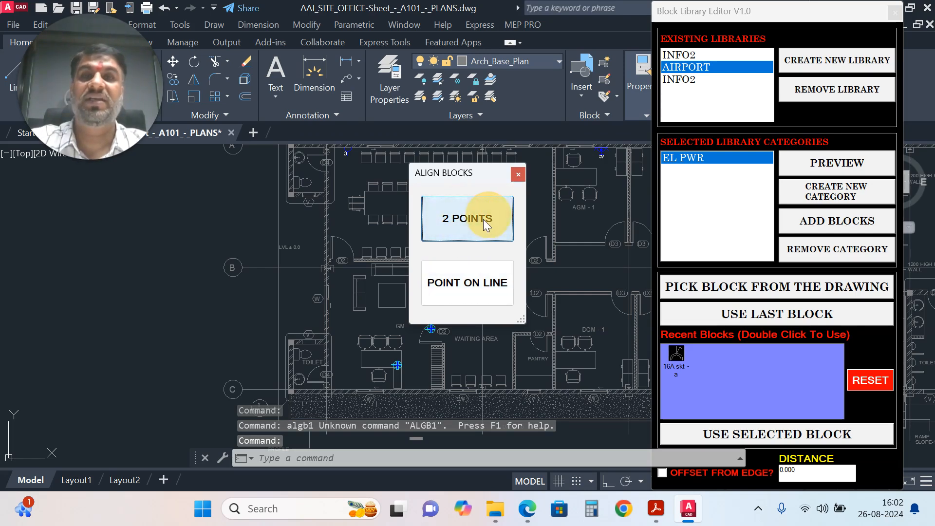
{"action": "scroll", "coordinate": [417, 370], "scroll_direction": "down", "scroll_amount": 5}
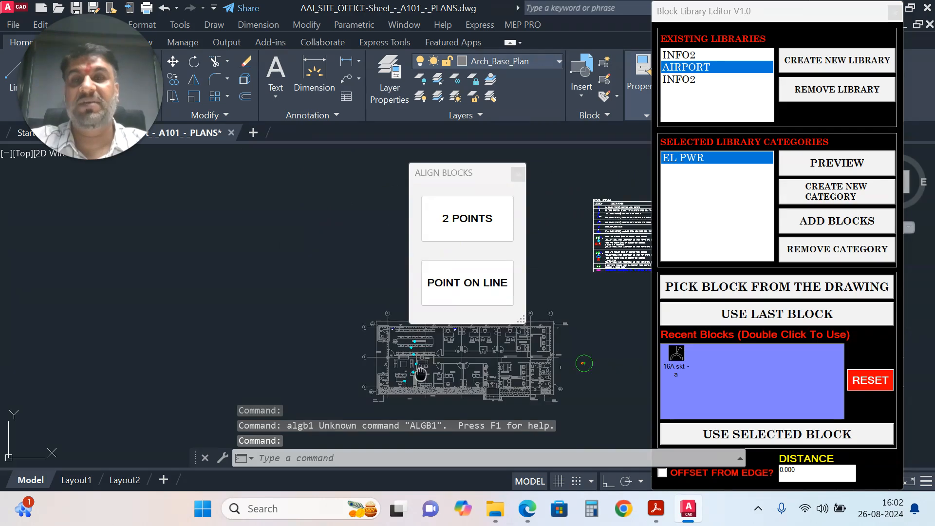
{"action": "scroll", "coordinate": [420, 375], "scroll_direction": "up", "scroll_amount": 6}
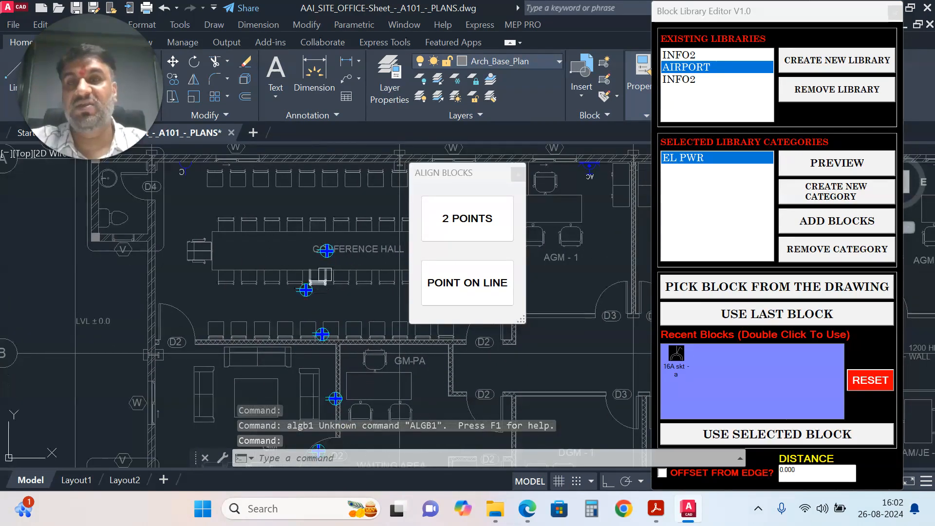
{"action": "left_click", "coordinate": [326, 250]}
{"action": "left_click", "coordinate": [323, 334]}
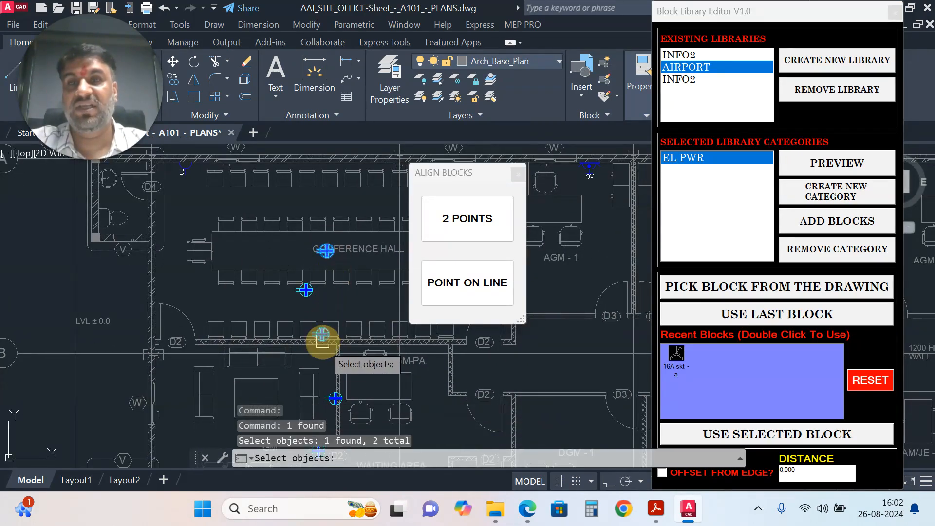
{"action": "left_click", "coordinate": [306, 290]}
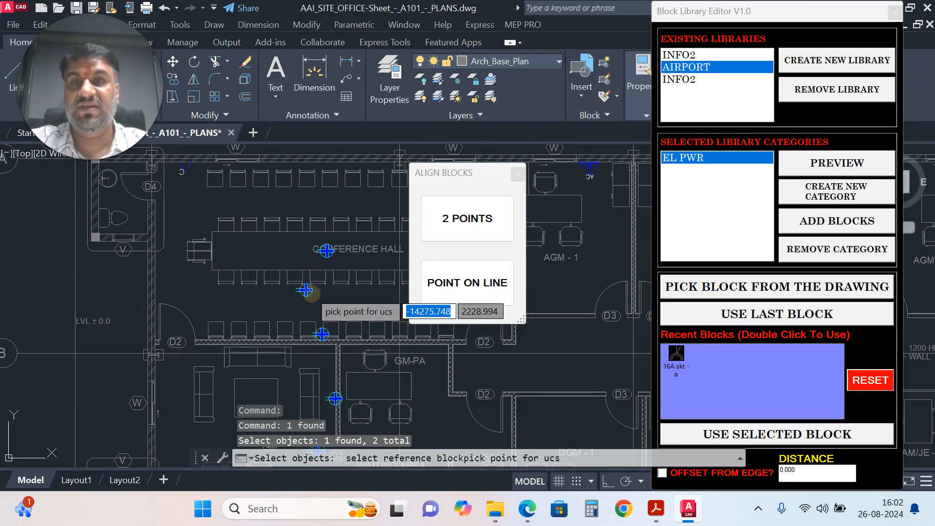
{"action": "scroll", "coordinate": [327, 250], "scroll_direction": "up", "scroll_amount": 5}
{"action": "left_click", "coordinate": [321, 261]}
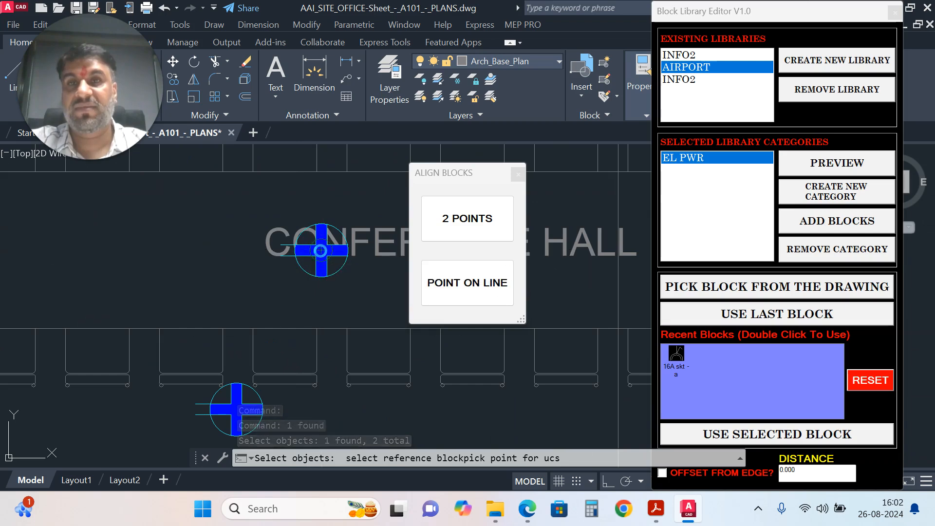
{"action": "scroll", "coordinate": [321, 261], "scroll_direction": "down", "scroll_amount": 5}
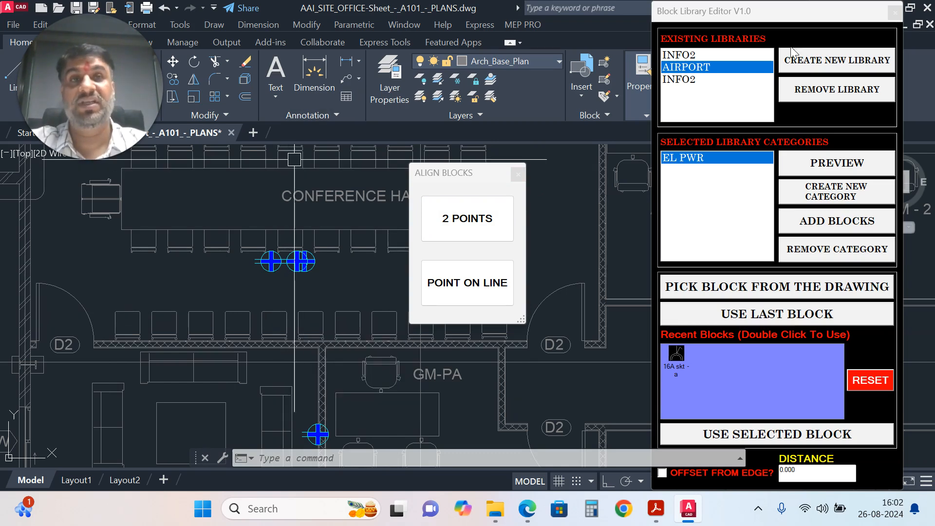
Step: Close the Block Library Editor and ALIGN BLOCKS dialogs, and look through MEP PRO's block distribution commands
{"action": "left_click", "coordinate": [896, 13]}
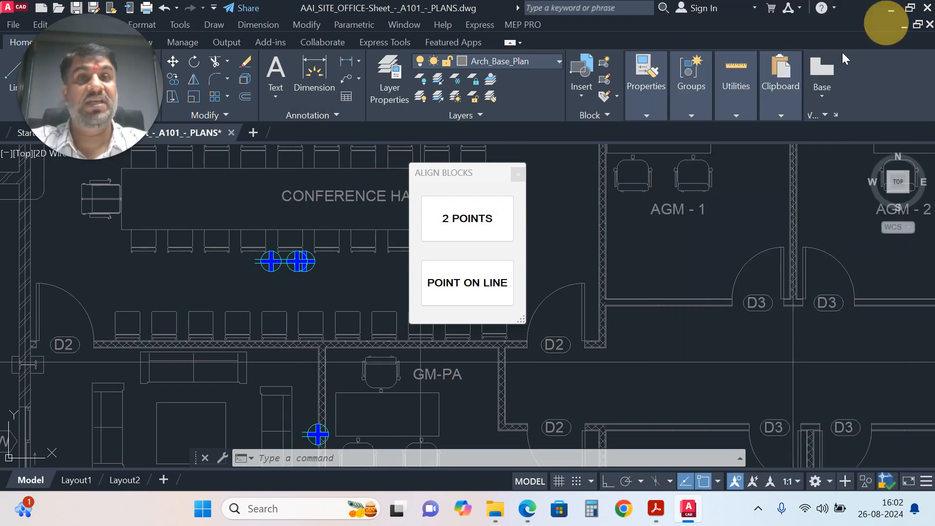
{"action": "left_click", "coordinate": [515, 178]}
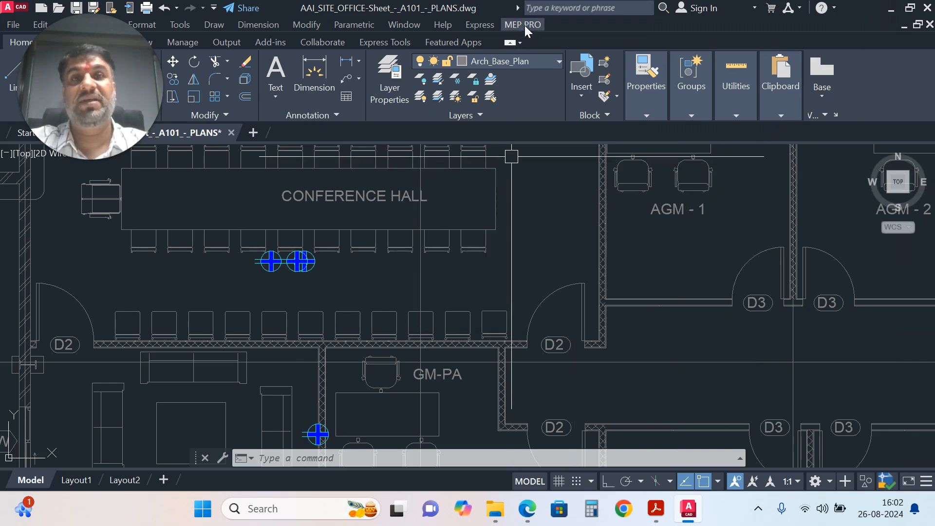
{"action": "left_click", "coordinate": [525, 25]}
{"action": "mouse_move", "coordinate": [580, 111]}
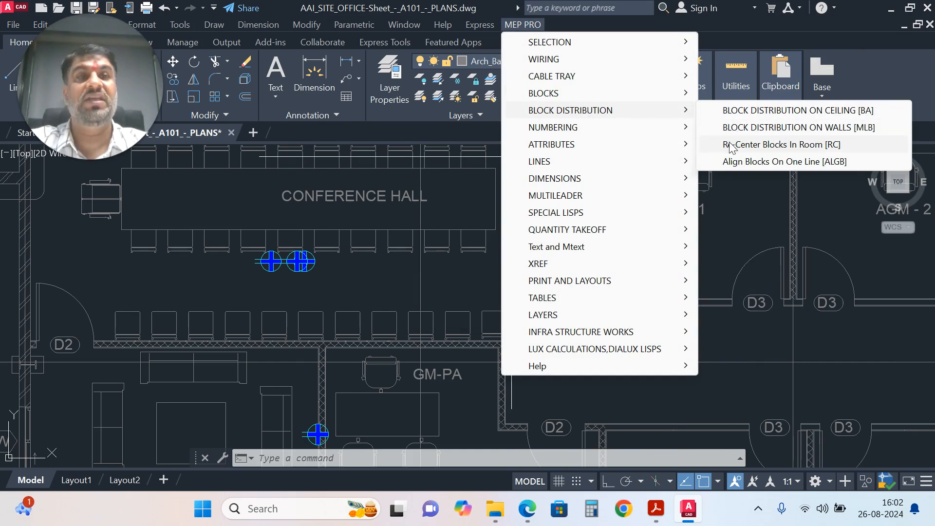
{"action": "left_click", "coordinate": [734, 200]}
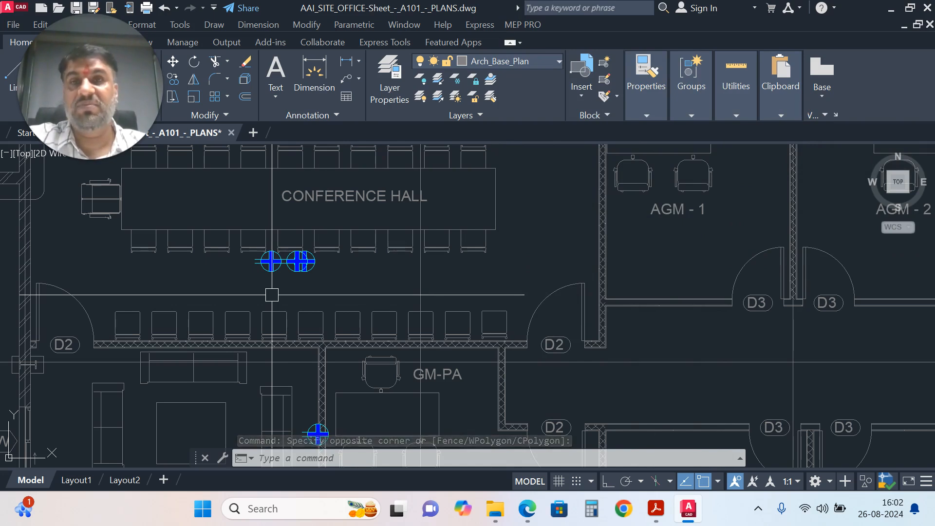
Step: Erase the three aligned symbols in the conference hall and the round symbol on the GM/GM-PA partition
{"action": "left_click", "coordinate": [343, 265]}
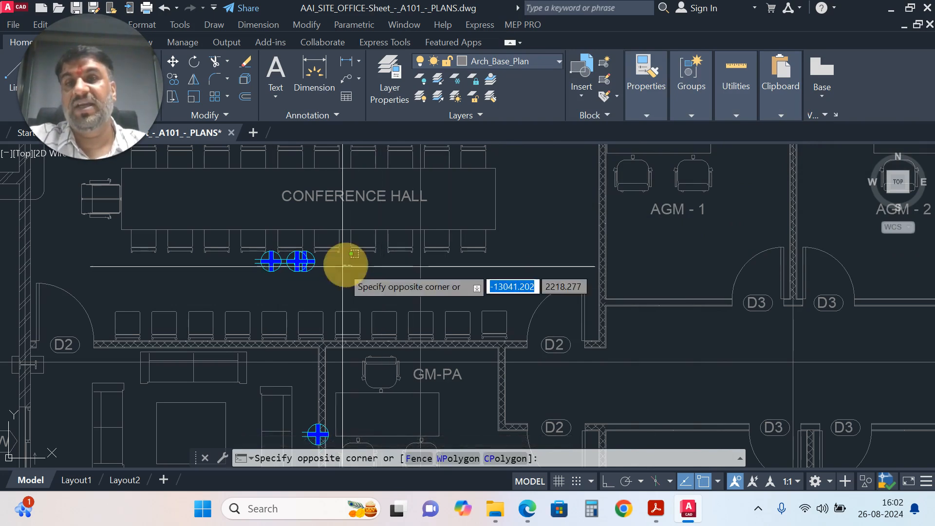
{"action": "left_click", "coordinate": [256, 282]}
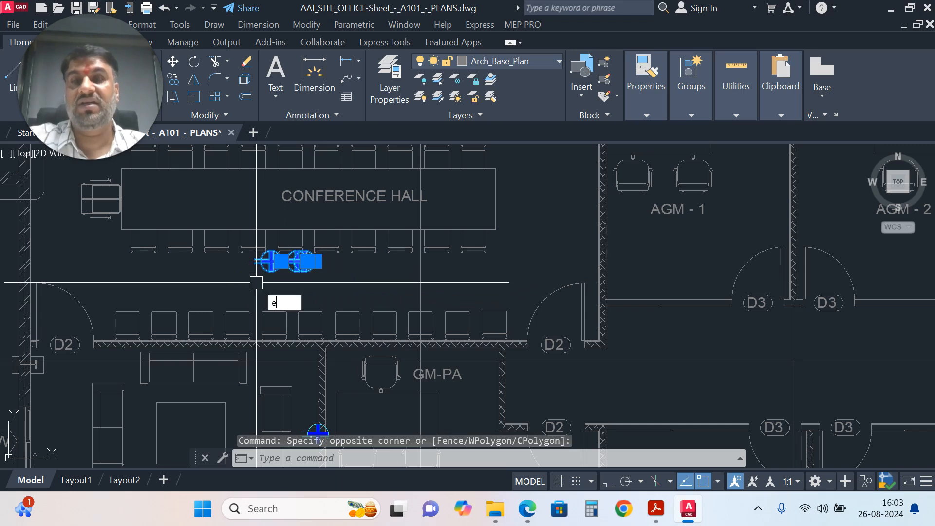
{"action": "type", "text": "e"}
{"action": "key", "text": "Return"}
{"action": "scroll", "coordinate": [335, 277], "scroll_direction": "down", "scroll_amount": 3}
{"action": "scroll", "coordinate": [341, 341], "scroll_direction": "up", "scroll_amount": 5}
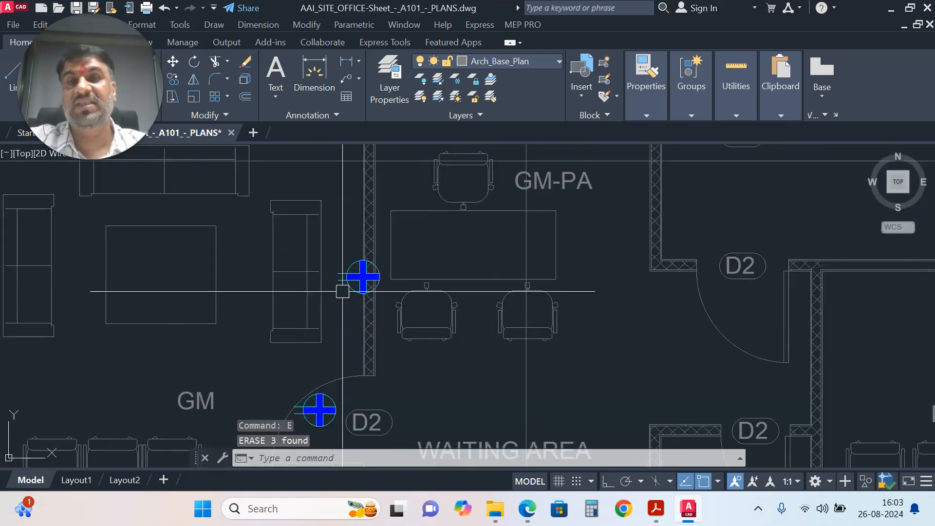
{"action": "left_click", "coordinate": [343, 277]}
{"action": "type", "text": "e"}
{"action": "key", "text": "Return"}
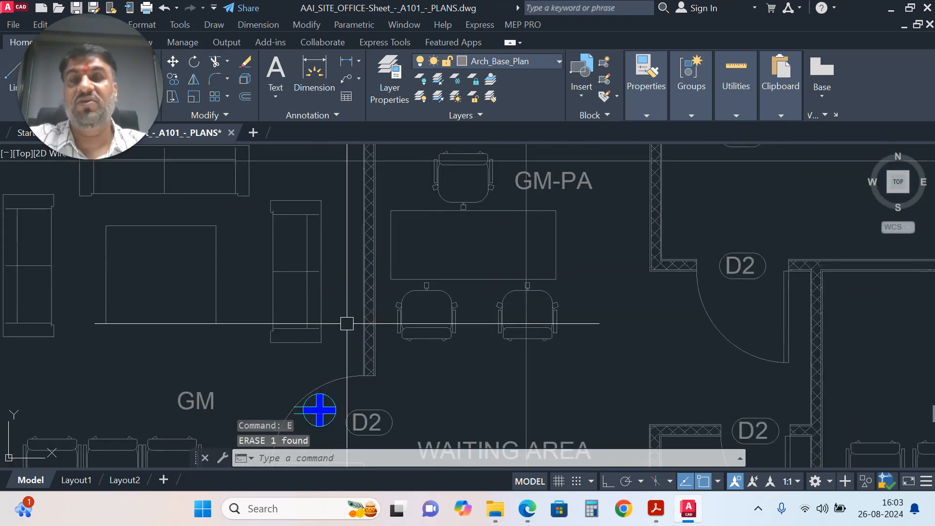
Step: Erase the blue cross symbols in the GM room, one beside door D2 and one at the desk
{"action": "scroll", "coordinate": [350, 252], "scroll_direction": "down", "scroll_amount": 4}
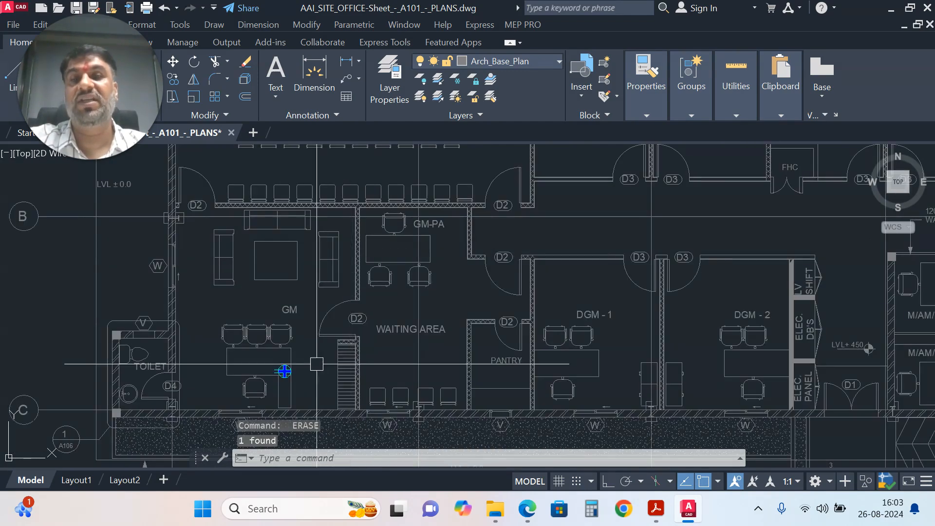
{"action": "scroll", "coordinate": [290, 356], "scroll_direction": "up", "scroll_amount": 4}
{"action": "scroll", "coordinate": [290, 356], "scroll_direction": "down", "scroll_amount": 5}
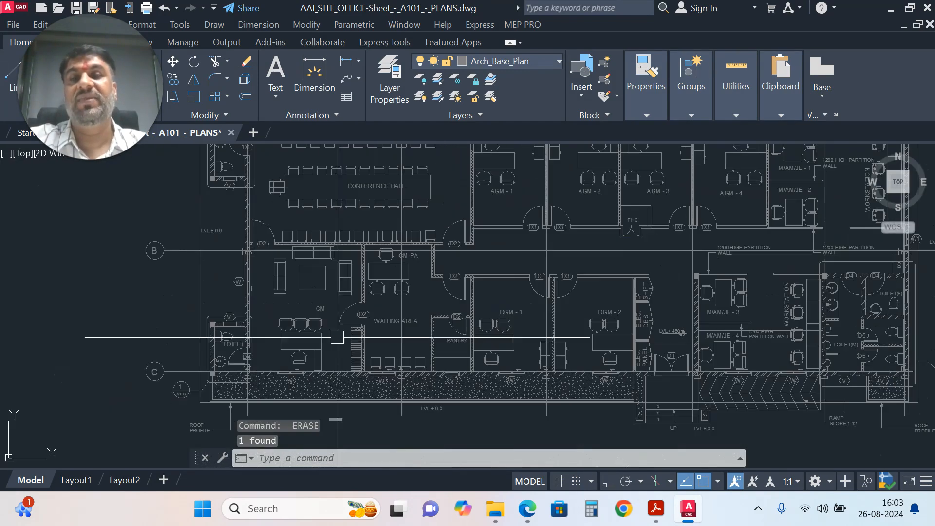
Step: Erase the AC symbols along the upper wall of the conference hall and the AGM - 1 room
{"action": "scroll", "coordinate": [272, 200], "scroll_direction": "up", "scroll_amount": 1}
{"action": "scroll", "coordinate": [272, 199], "scroll_direction": "up", "scroll_amount": 5}
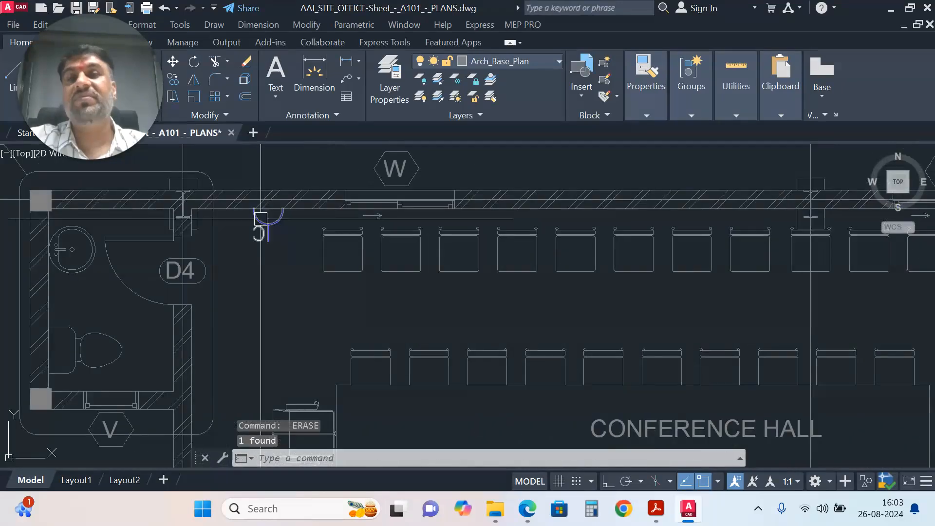
{"action": "scroll", "coordinate": [553, 259], "scroll_direction": "down", "scroll_amount": 4}
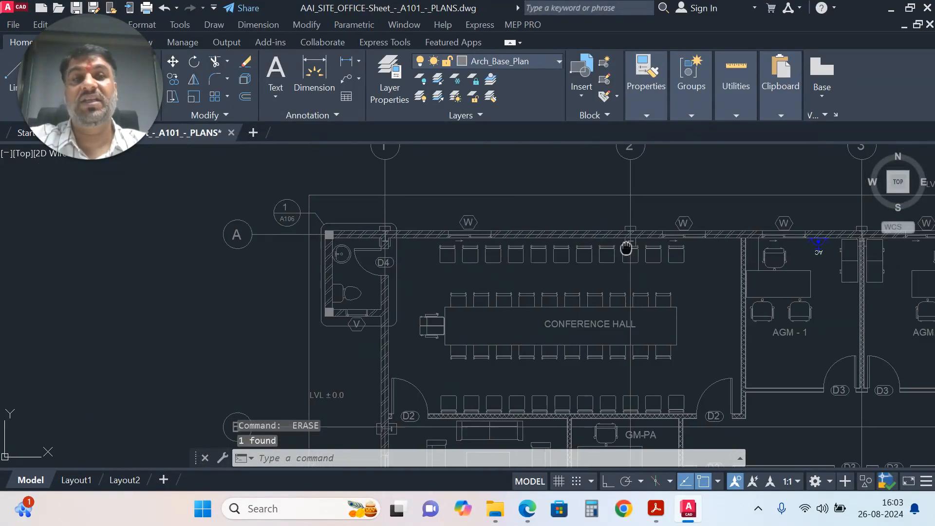
{"action": "scroll", "coordinate": [634, 234], "scroll_direction": "up", "scroll_amount": 4}
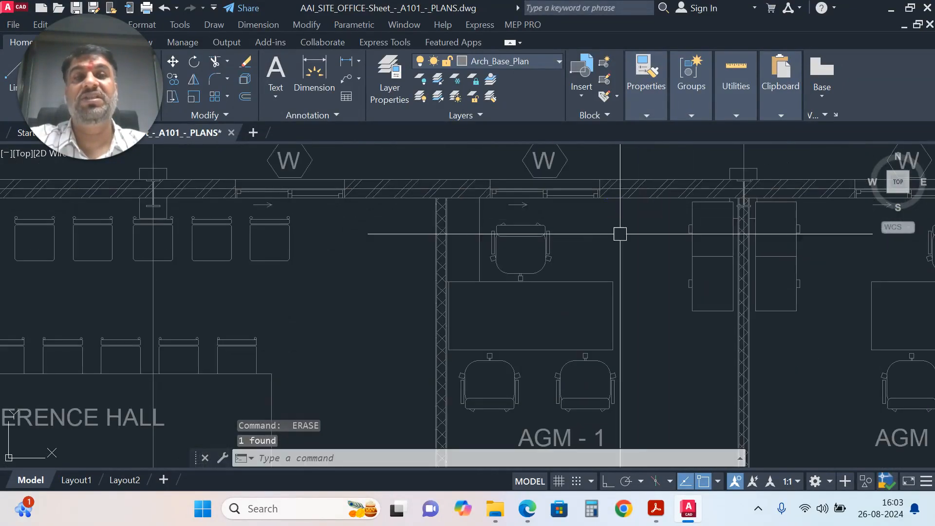
{"action": "scroll", "coordinate": [620, 232], "scroll_direction": "down", "scroll_amount": 6}
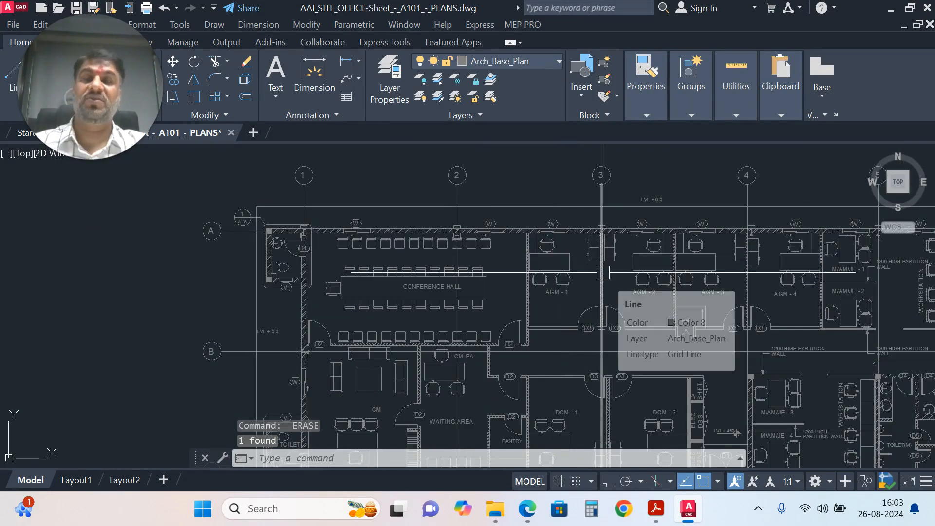
{"action": "scroll", "coordinate": [455, 205], "scroll_direction": "down", "scroll_amount": 5}
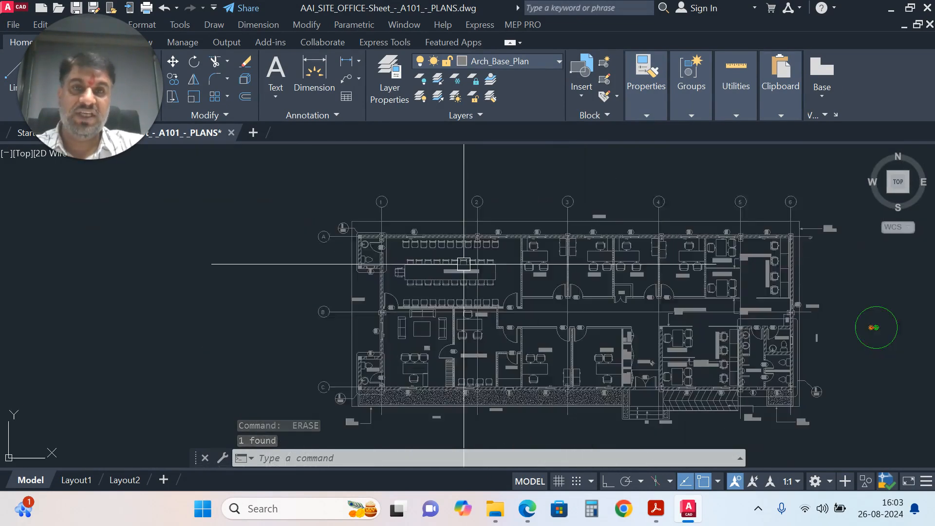